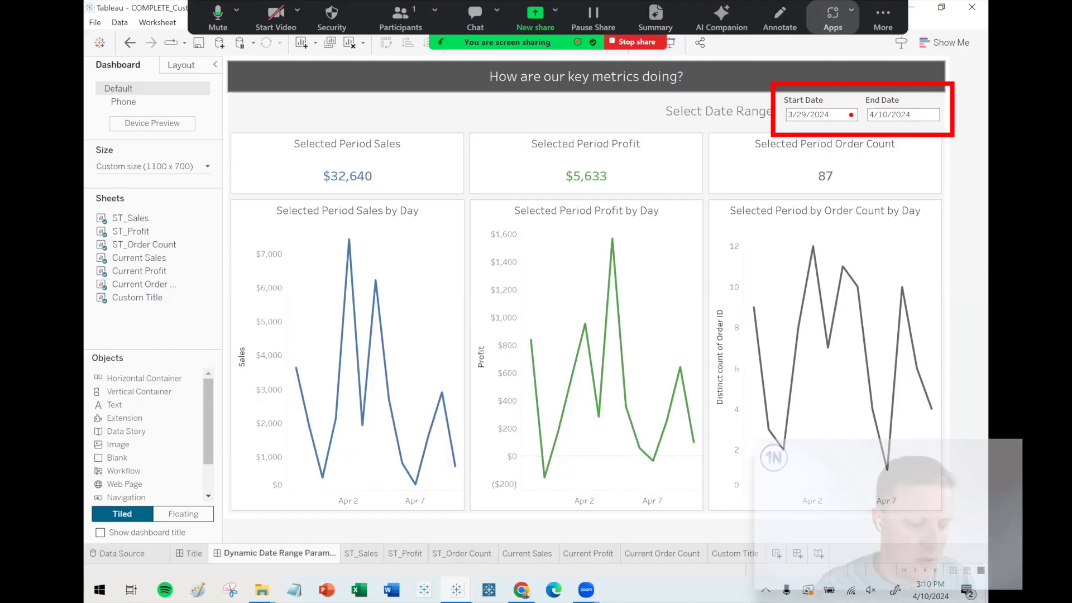
Step: Set the dashboard Start Date to 3/12/2024, giving $83,829 sales, $8,483 profit and 224 orders
left_click(807, 112)
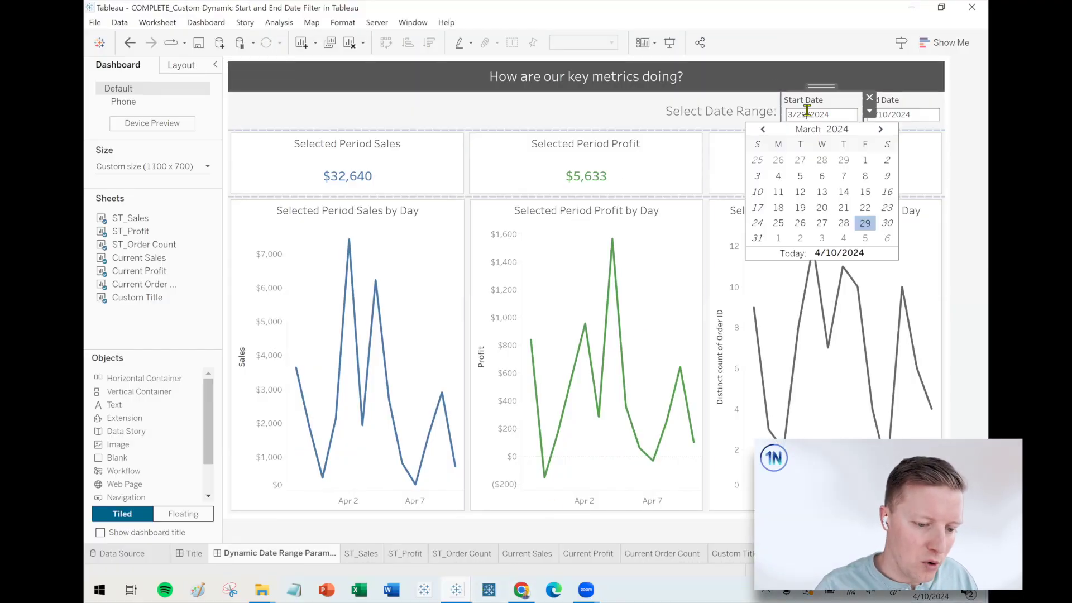
left_click(800, 193)
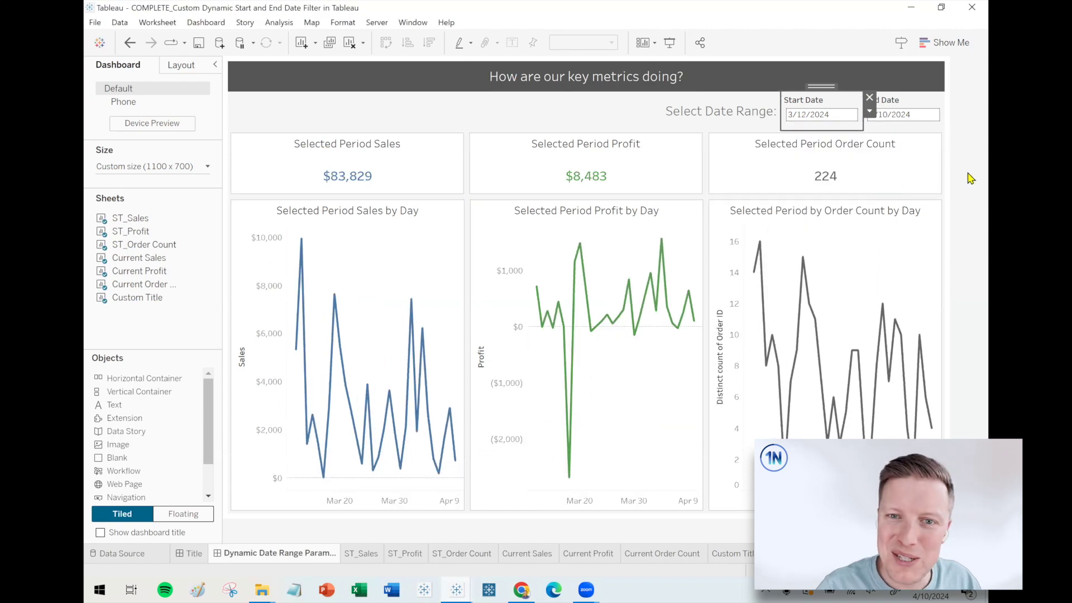
Step: Switch to the Custom Dynamic Start and End Date Filter workbook window
mouse_move(458, 587)
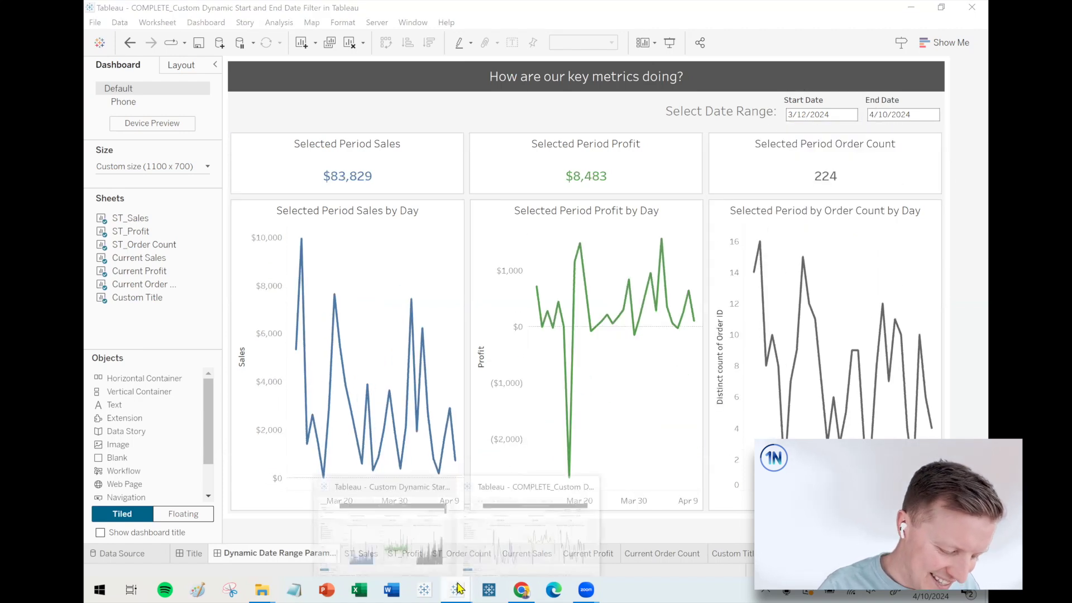
left_click(410, 544)
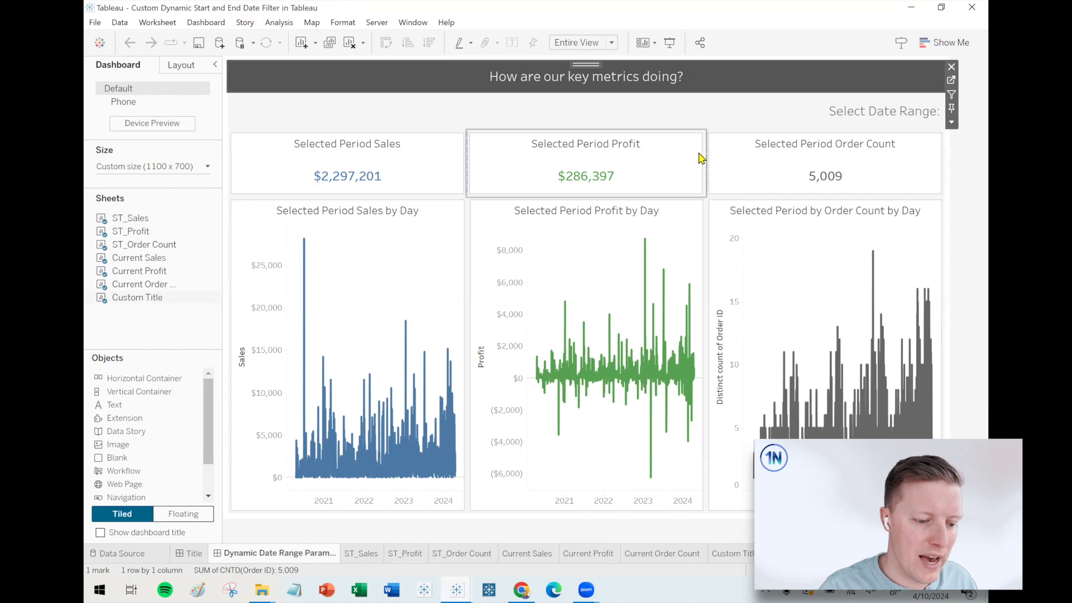
mouse_move(934, 299)
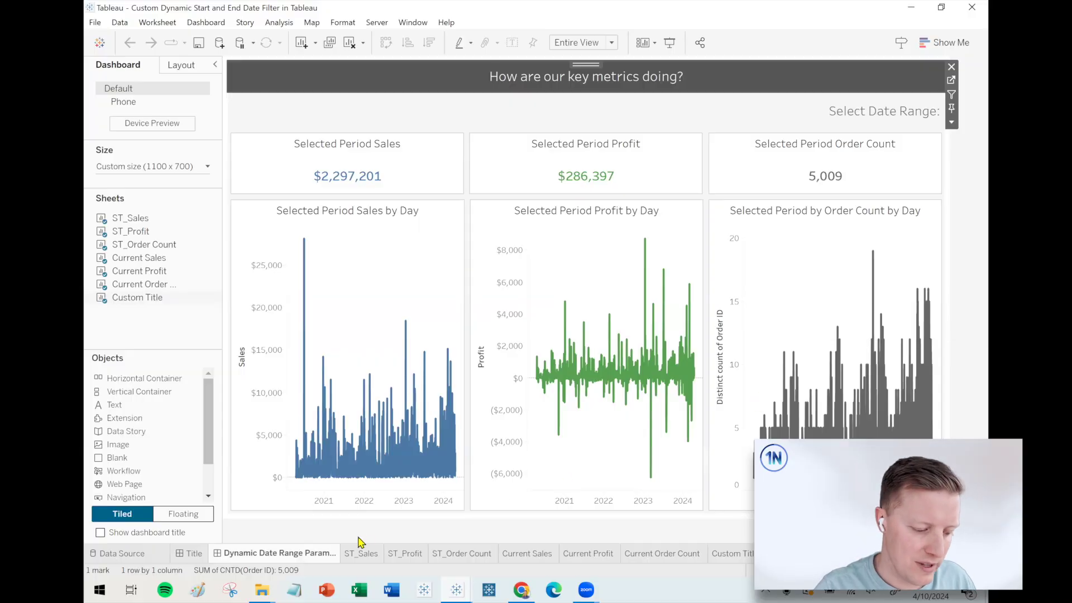
Step: On ST_Sales, filter Order Date to a relative range of the last 2 weeks
left_click(360, 556)
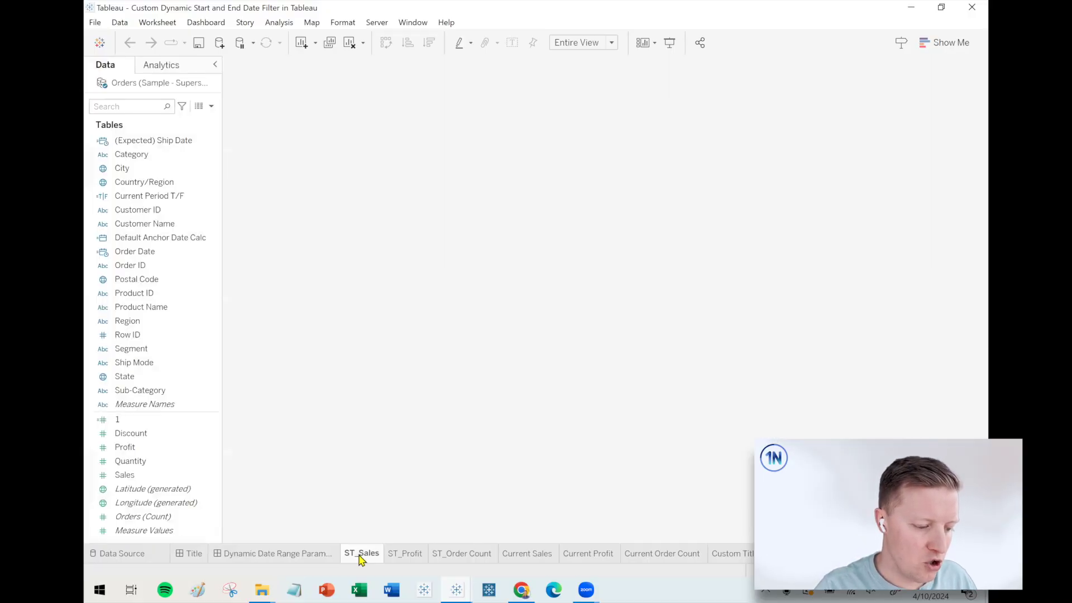
left_click(158, 240)
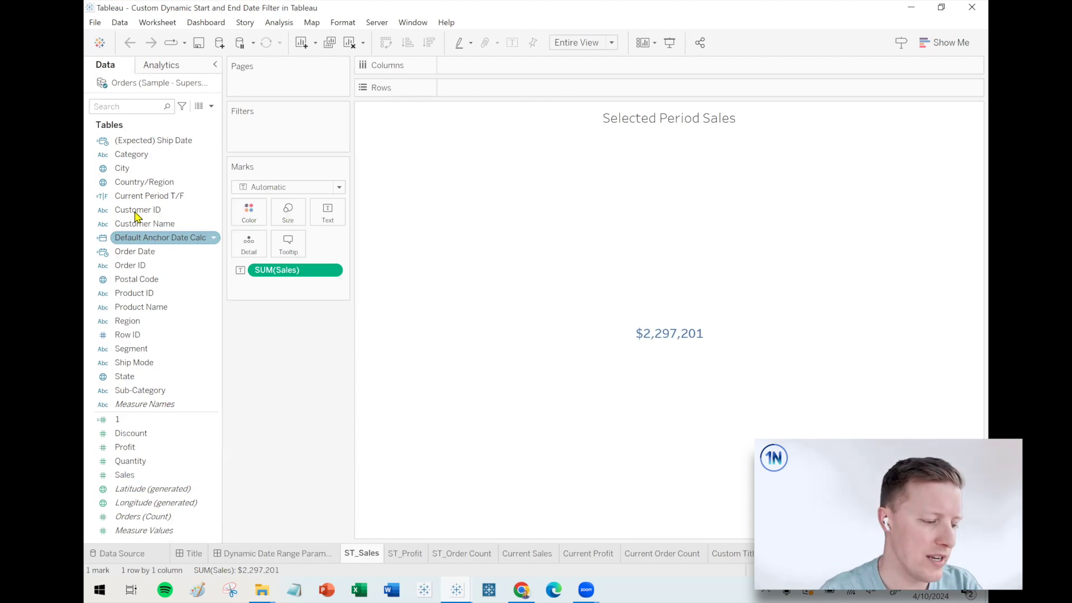
left_click(128, 252)
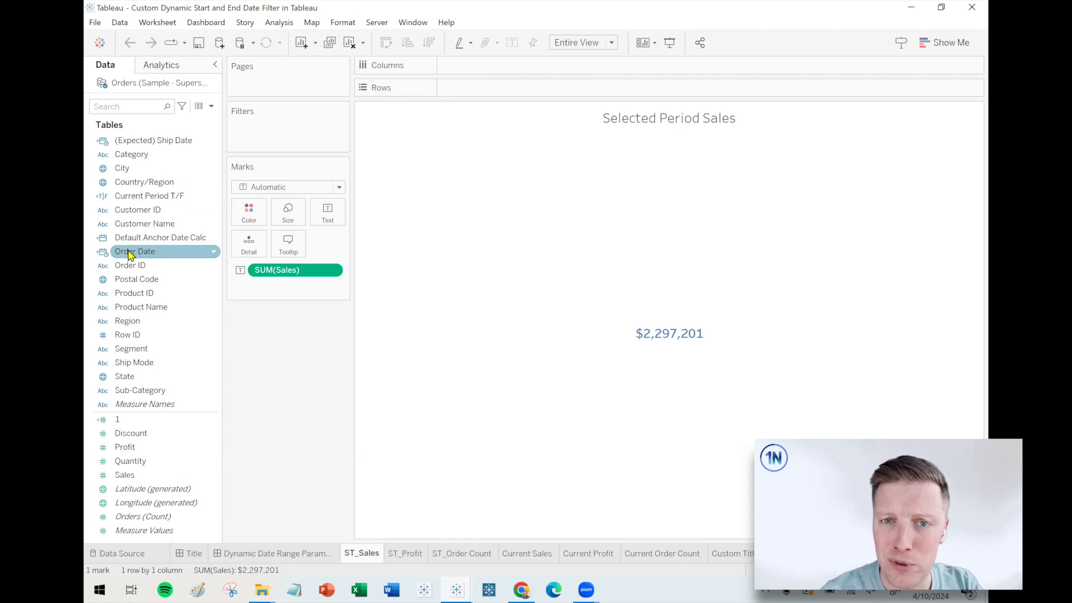
left_click_drag(130, 256, 288, 128)
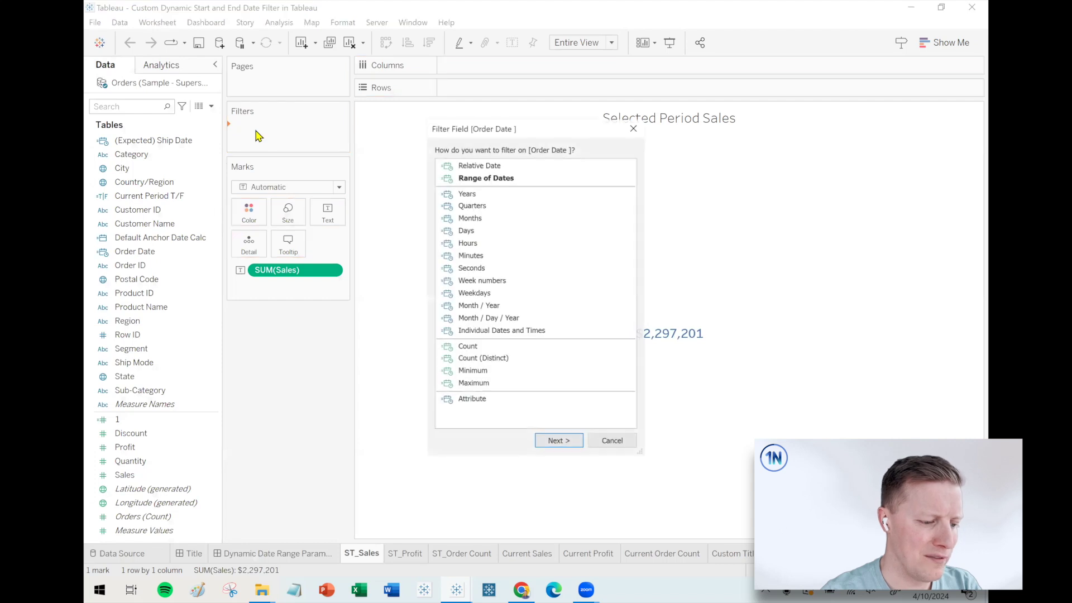
left_click(469, 165)
left_click(563, 441)
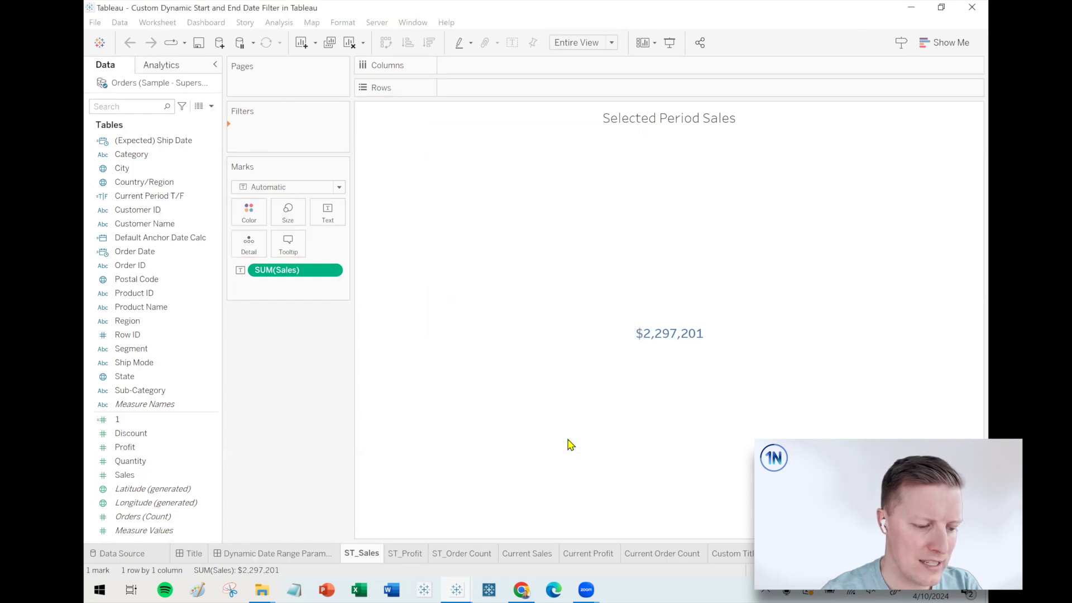
left_click(534, 285)
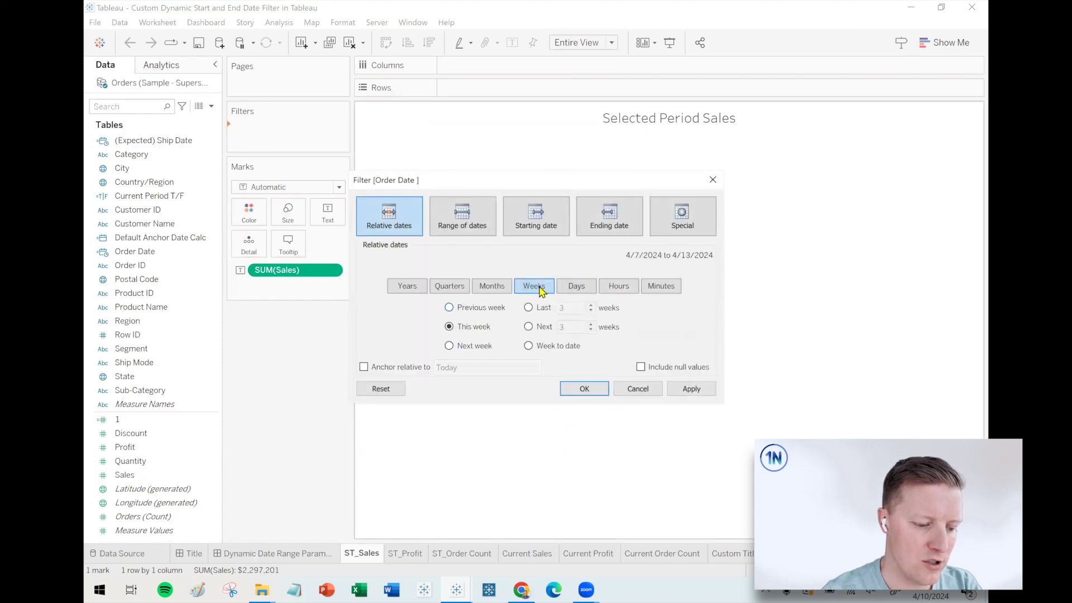
left_click(528, 307)
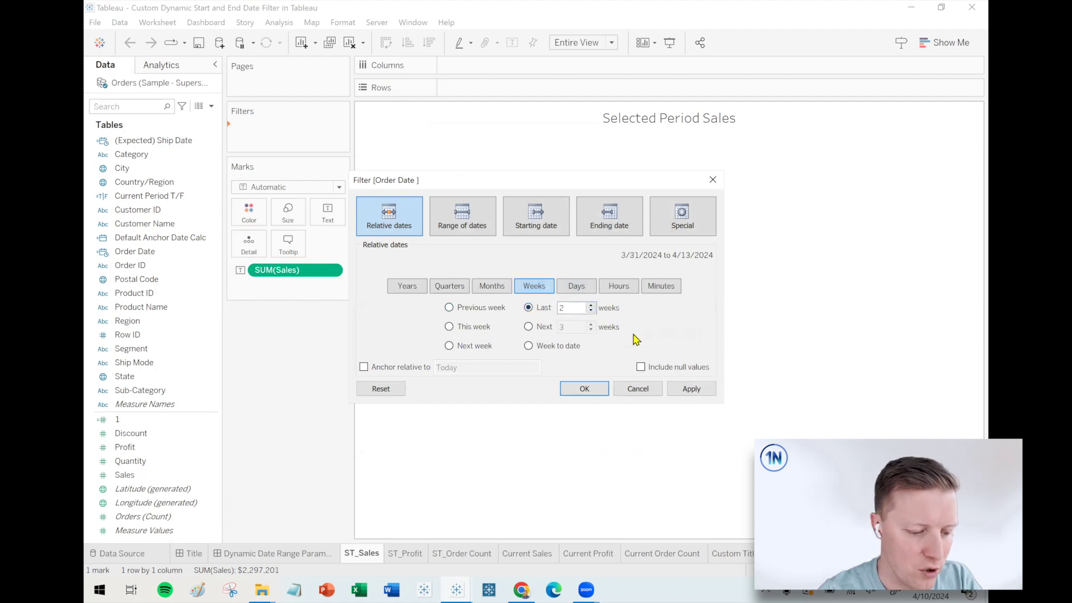
left_click(596, 394)
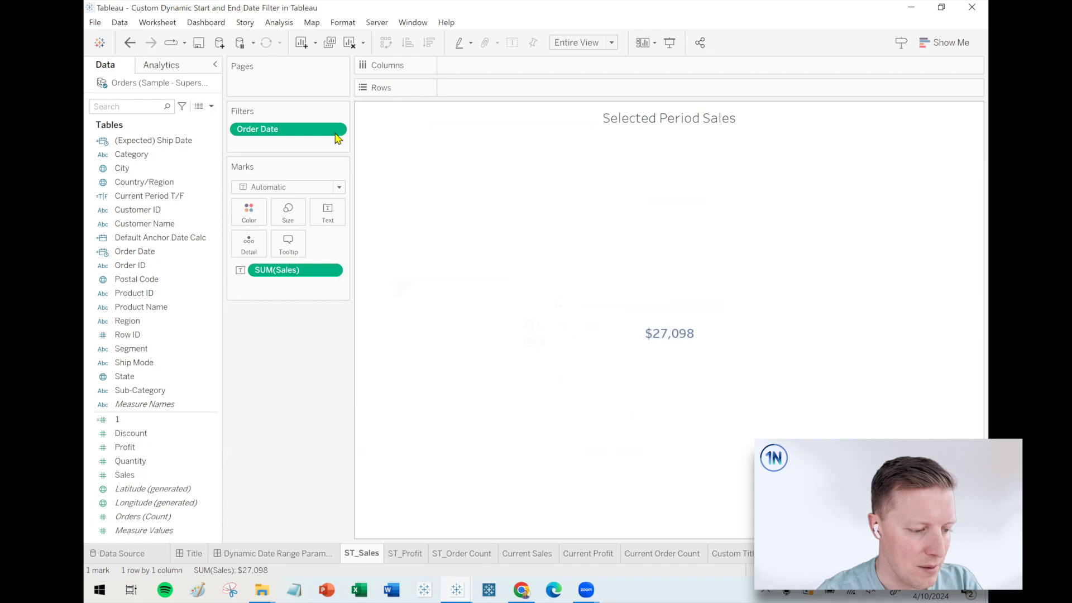
Step: Show the Order Date filter card, review the anchor date option, then remove the filter
right_click(283, 133)
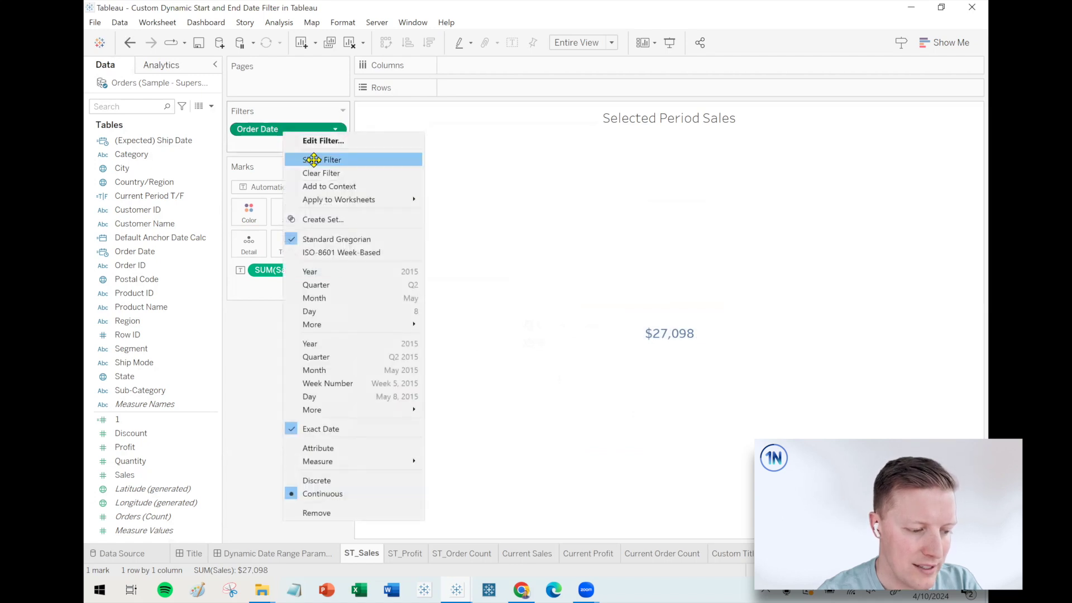
left_click(314, 161)
left_click(924, 131)
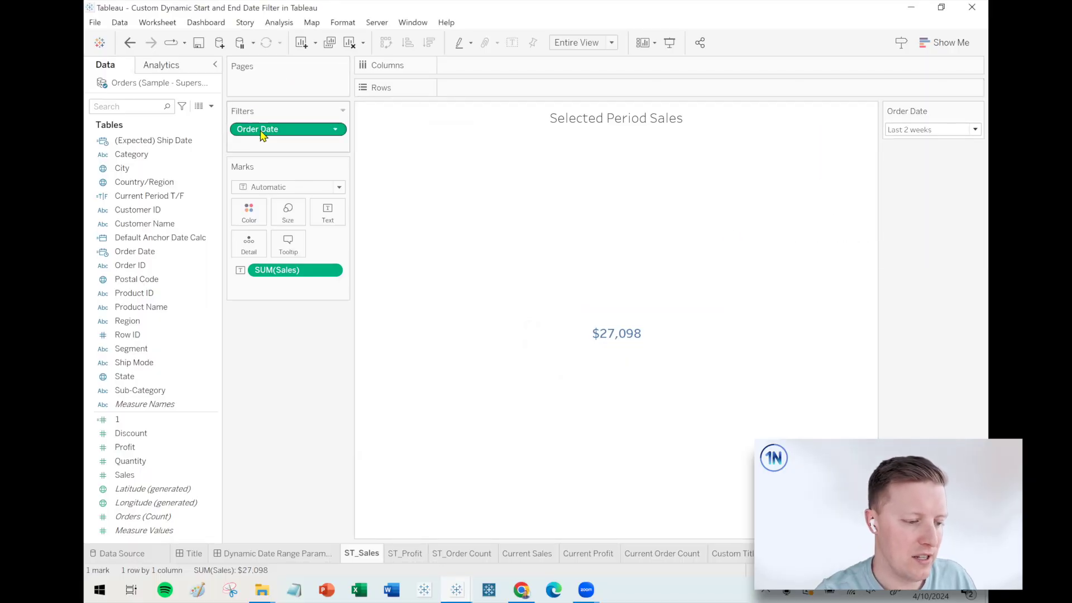
right_click(261, 130)
left_click(297, 135)
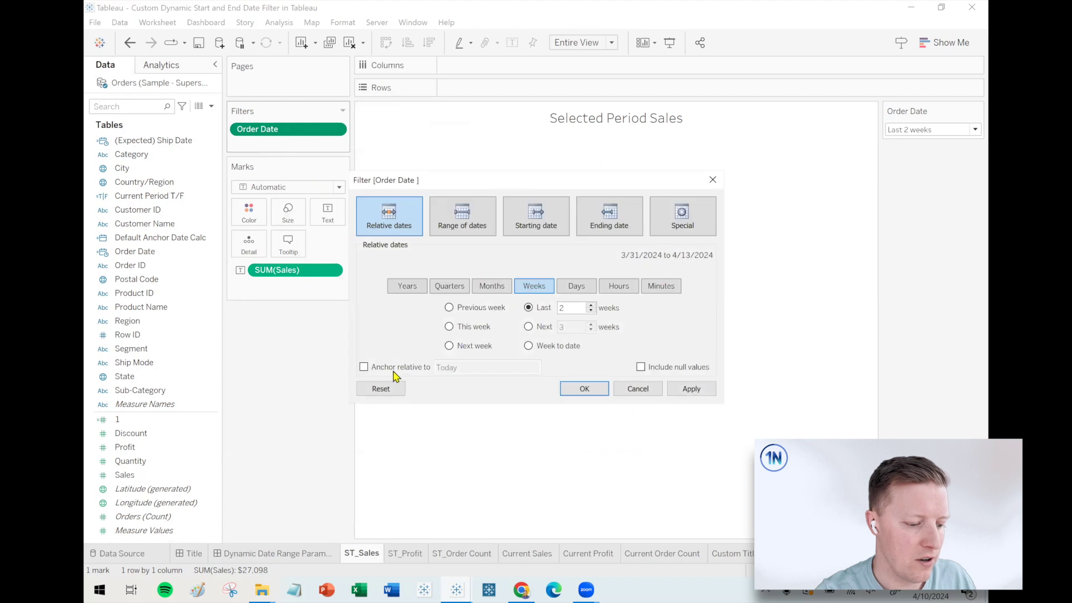
left_click(363, 367)
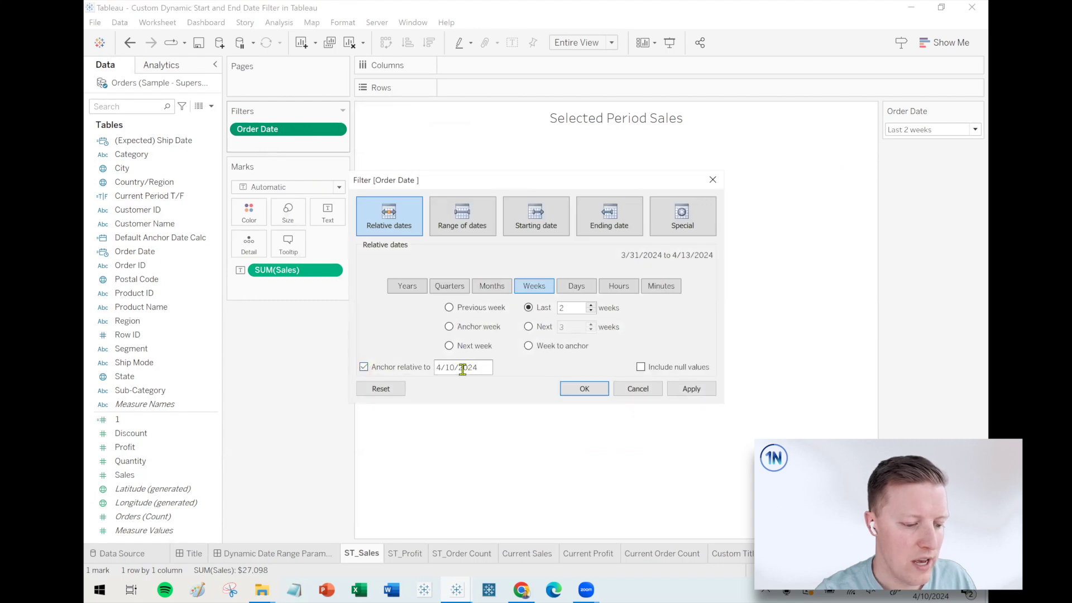
left_click(472, 369)
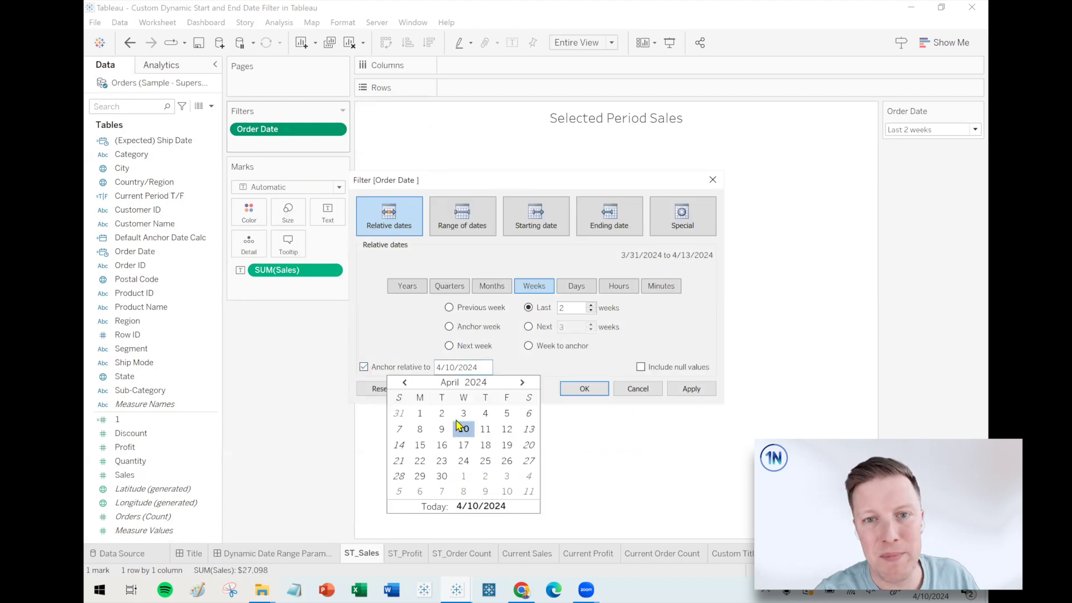
left_click(712, 179)
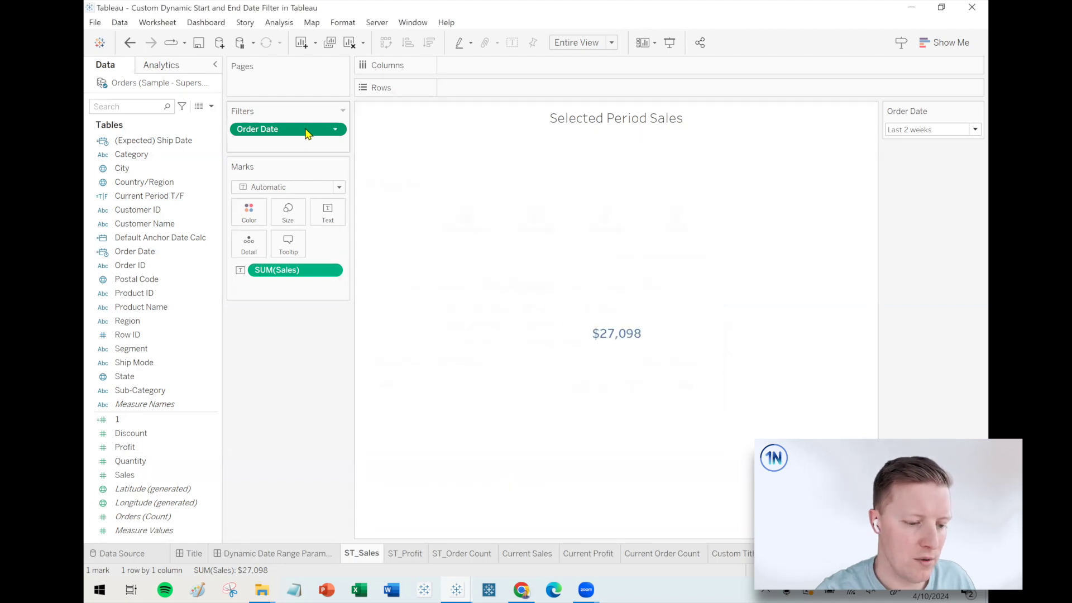
left_click_drag(307, 130, 302, 348)
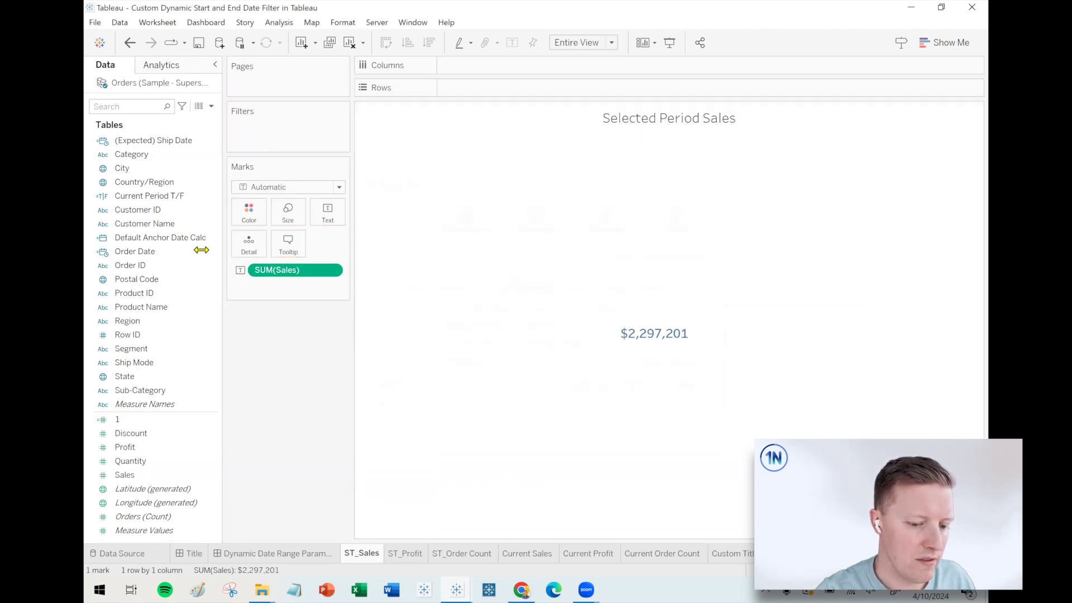
Step: Create a Date parameter named End Date Parameter with current value 4/10/2024
left_click(212, 107)
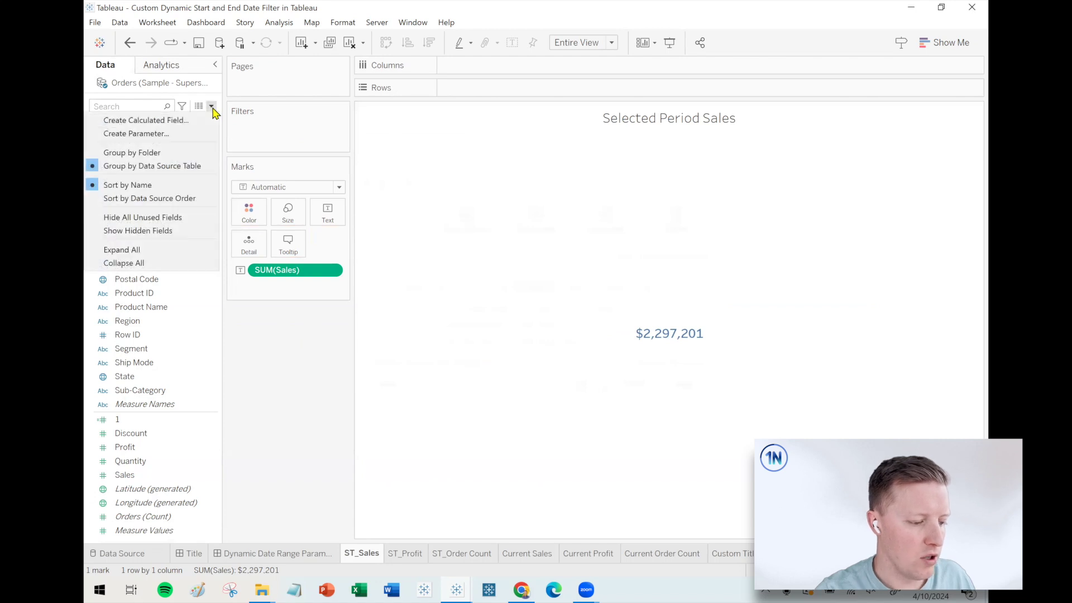
left_click(166, 135)
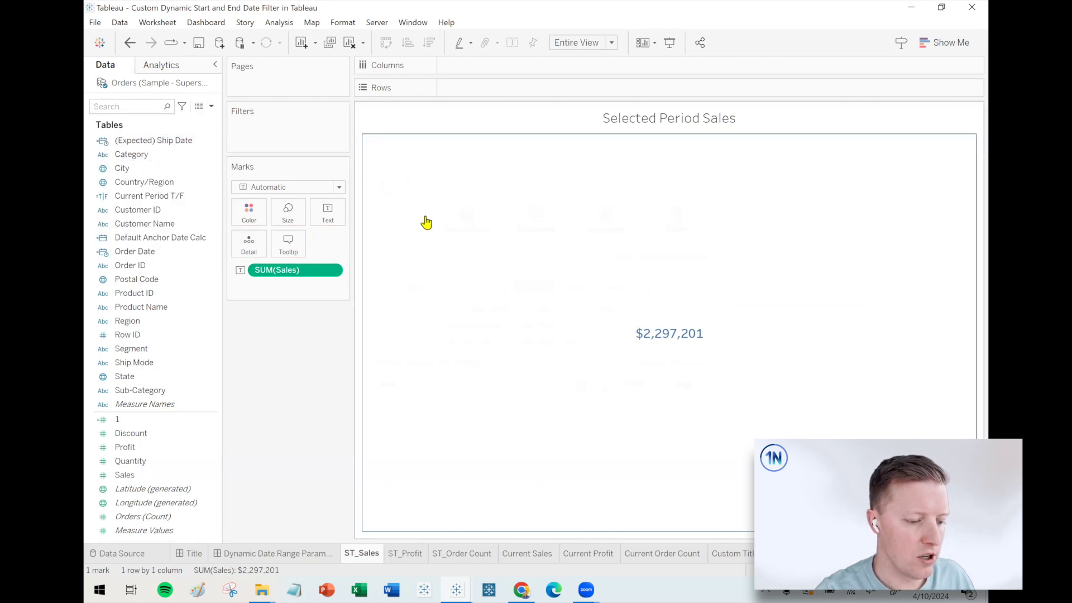
left_click_drag(476, 184, 337, 183)
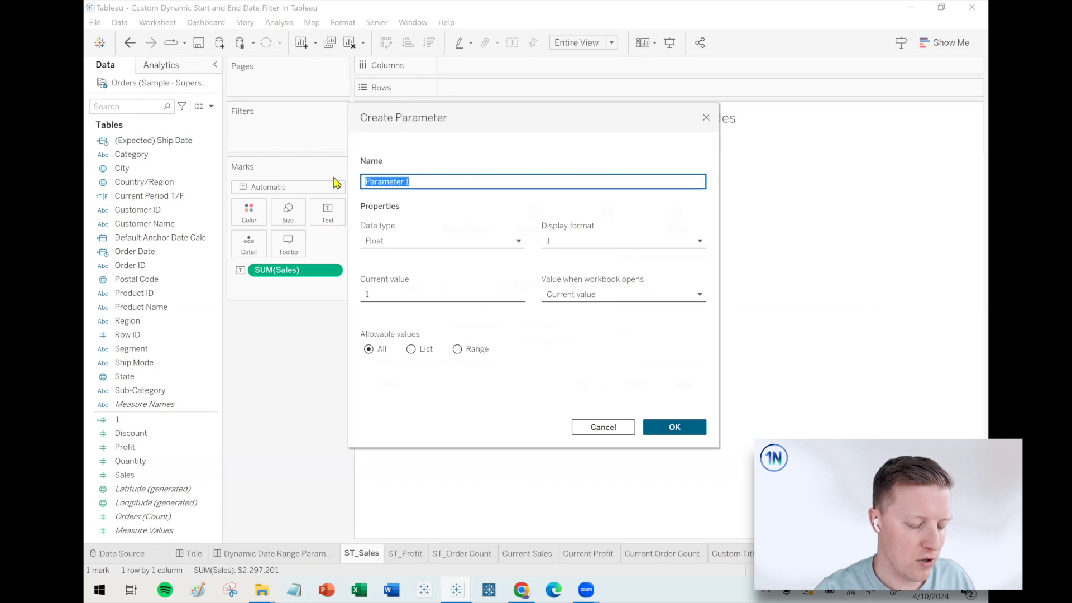
type("End Date")
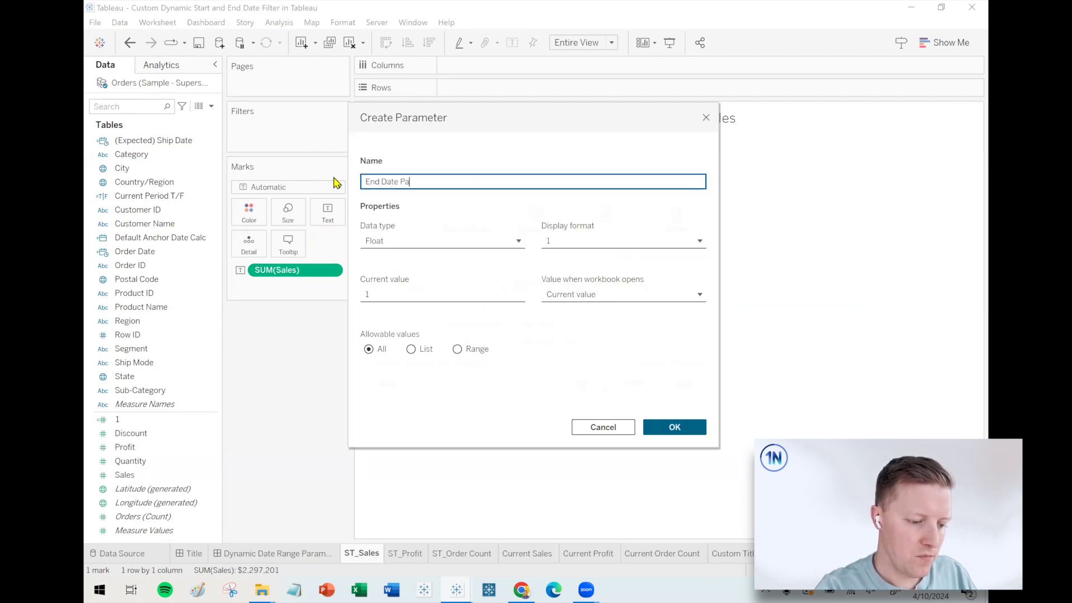
left_click(378, 243)
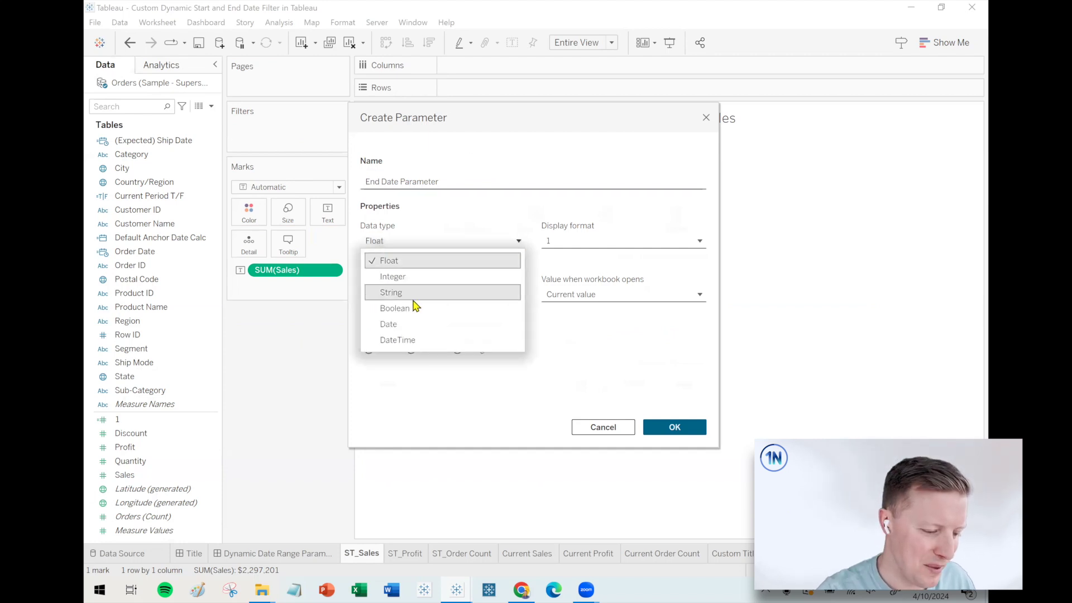
left_click(415, 329)
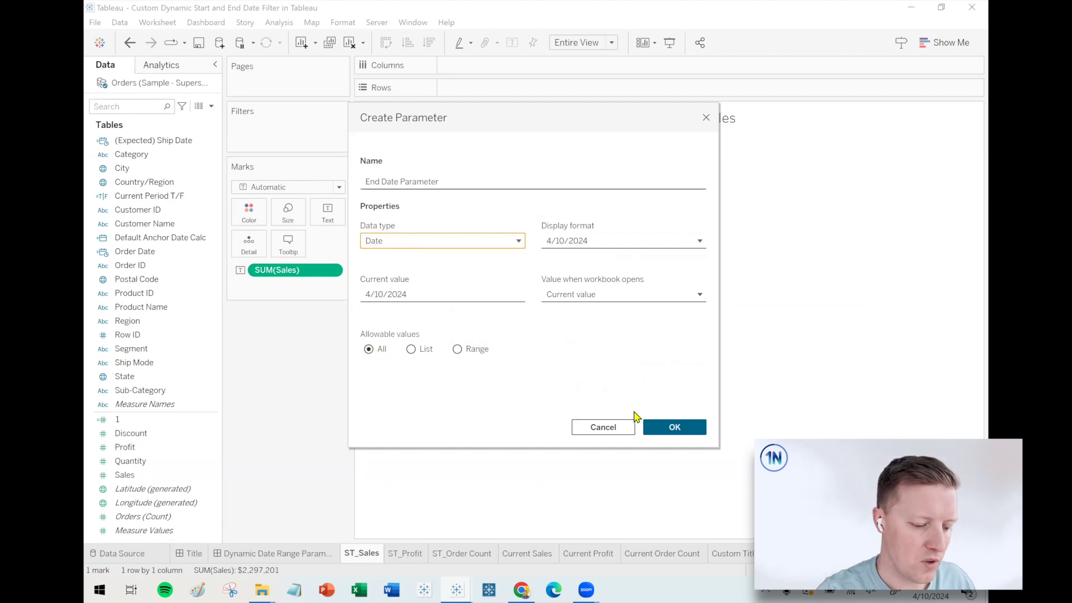
left_click(682, 428)
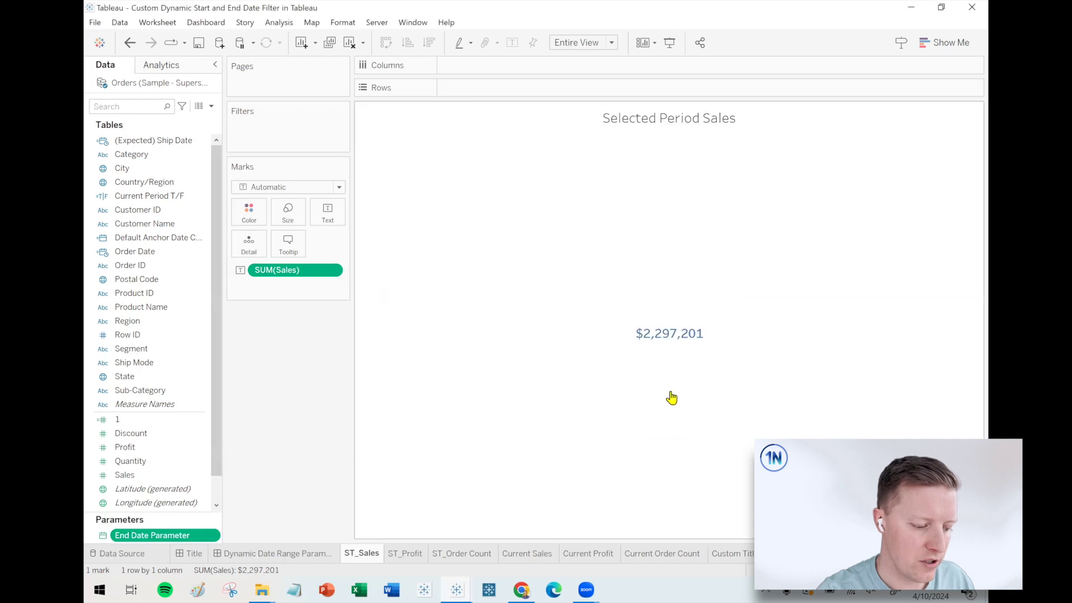
Step: Show the End Date Parameter control and duplicate the parameter
right_click(134, 537)
left_click(158, 336)
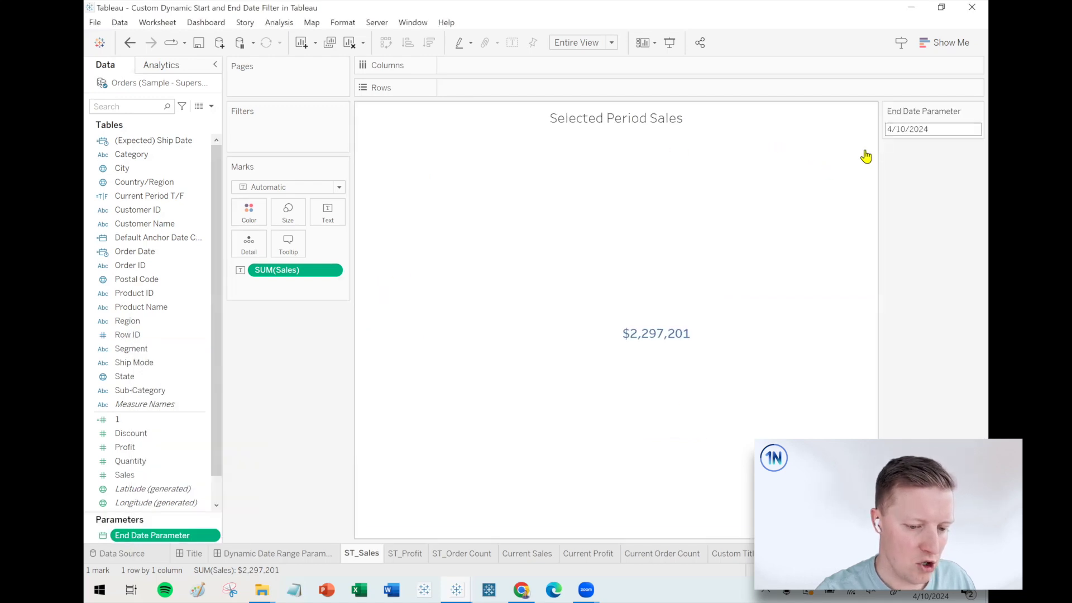
right_click(145, 537)
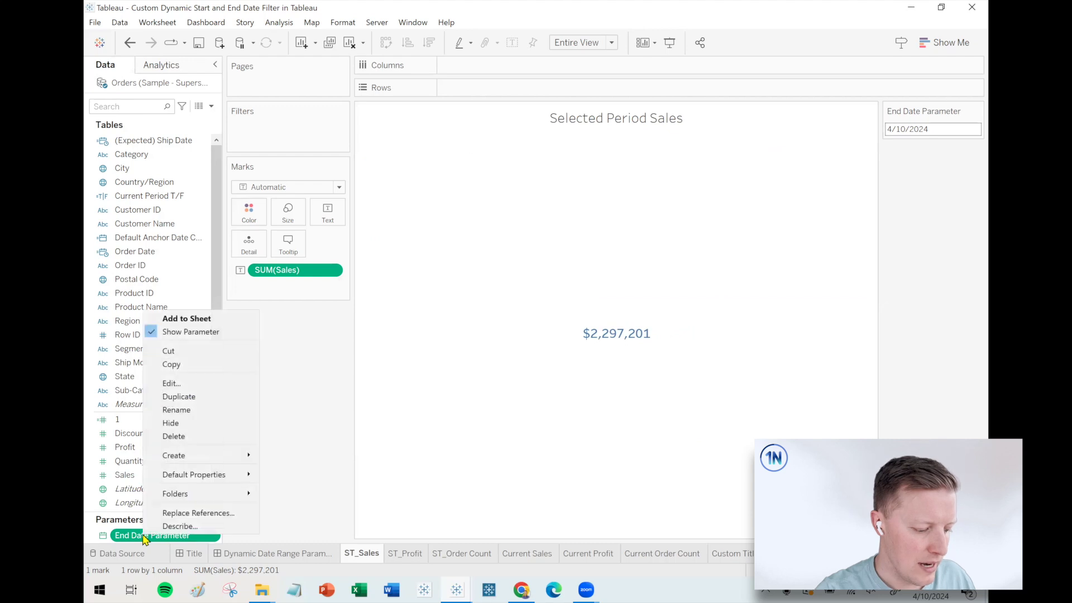
left_click(183, 397)
Step: Rename the copy to Start Date Parameter and set its current value to 3/29/2024
right_click(162, 536)
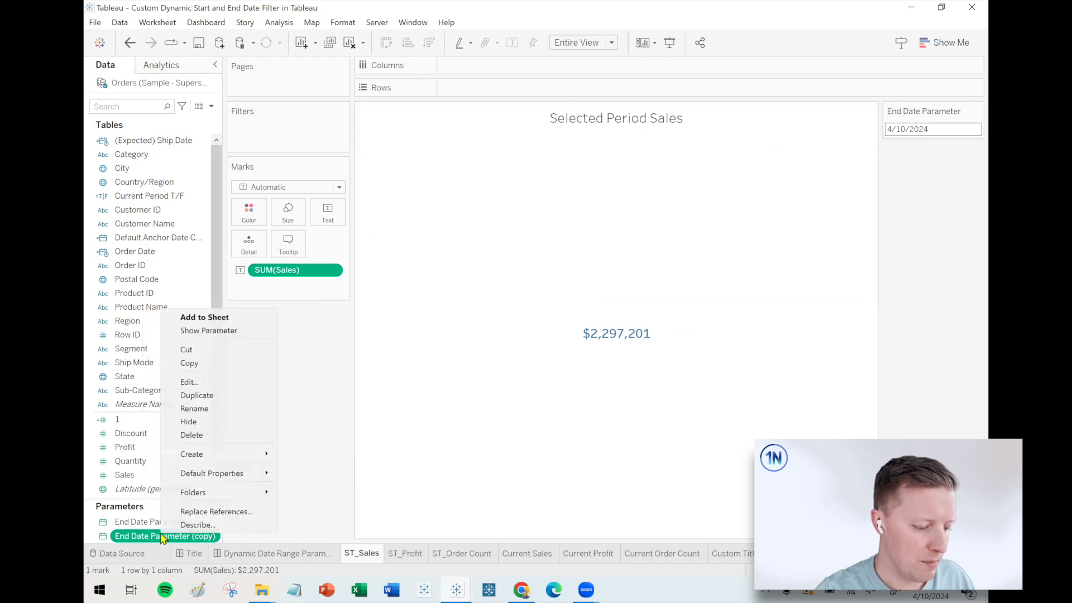
left_click(190, 382)
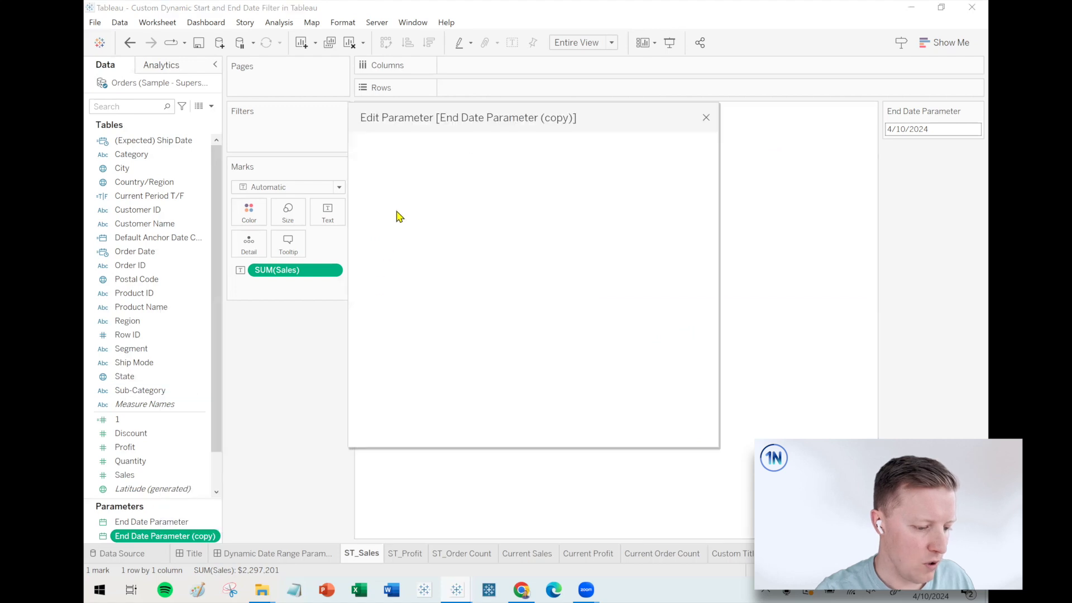
left_click_drag(350, 187, 342, 186)
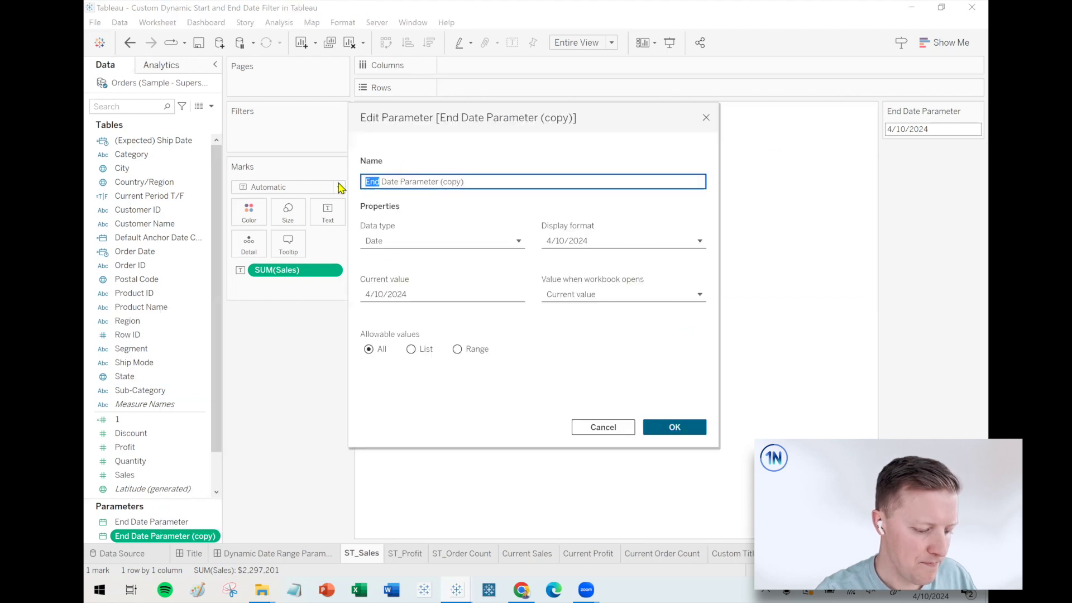
type("Start")
left_click_drag(444, 181, 536, 177)
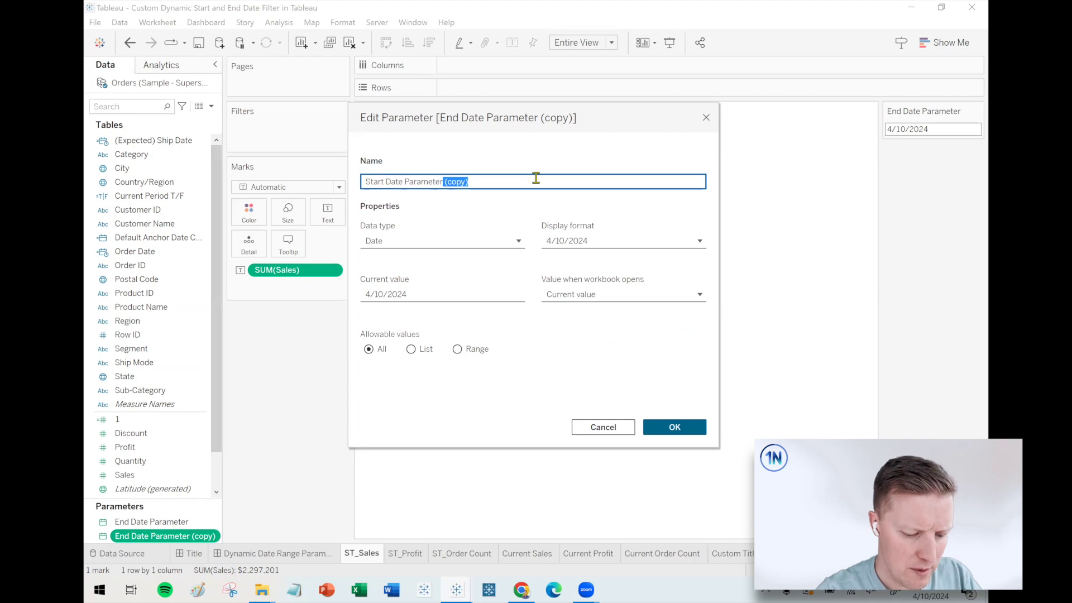
key("BackSpace")
left_click(407, 285)
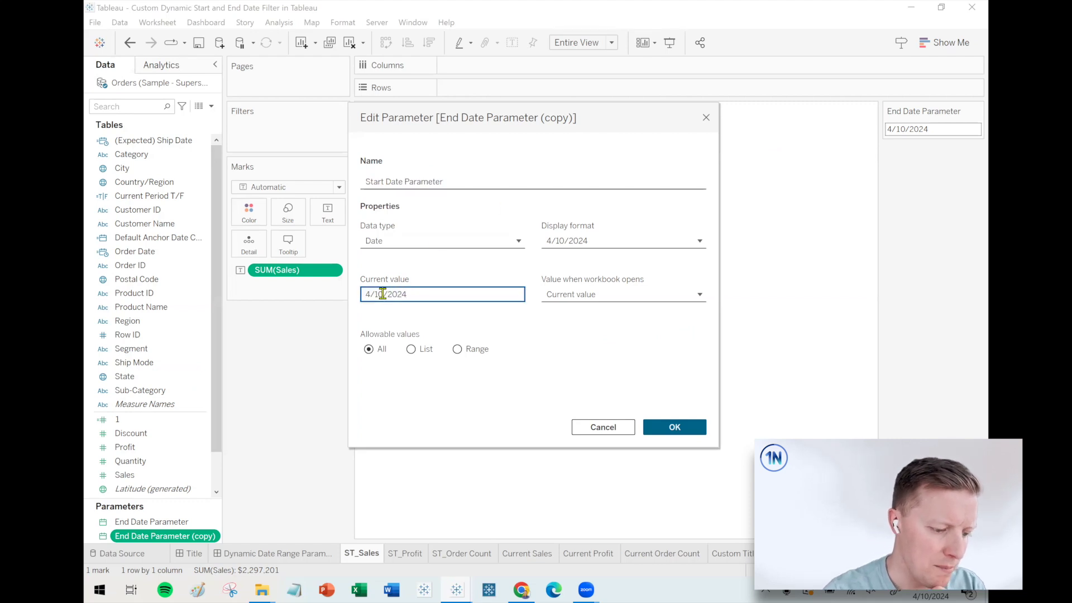
left_click_drag(383, 294, 360, 297)
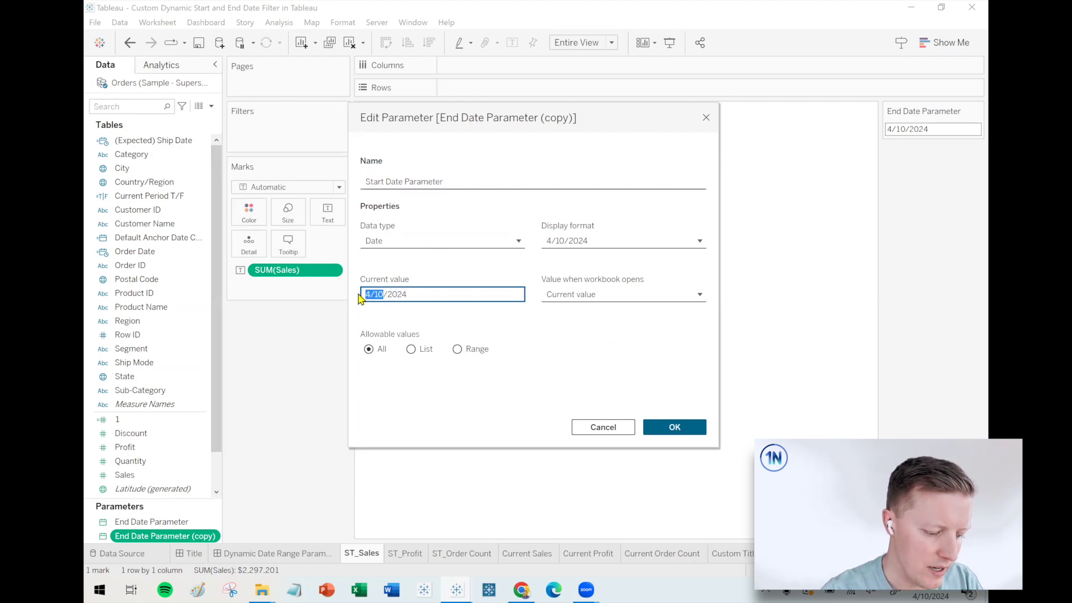
type("3/29")
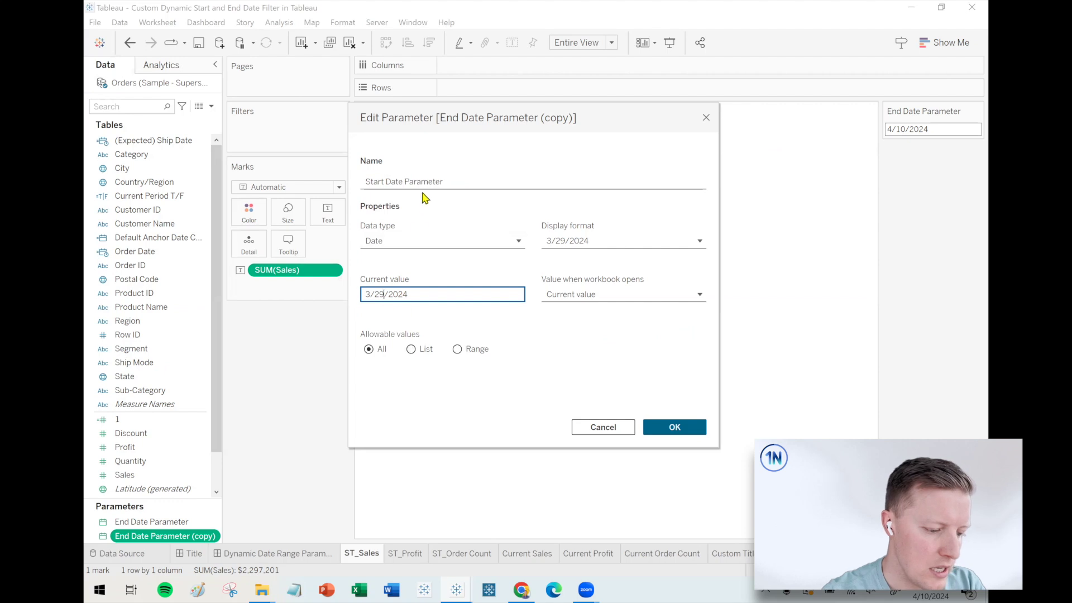
left_click(673, 429)
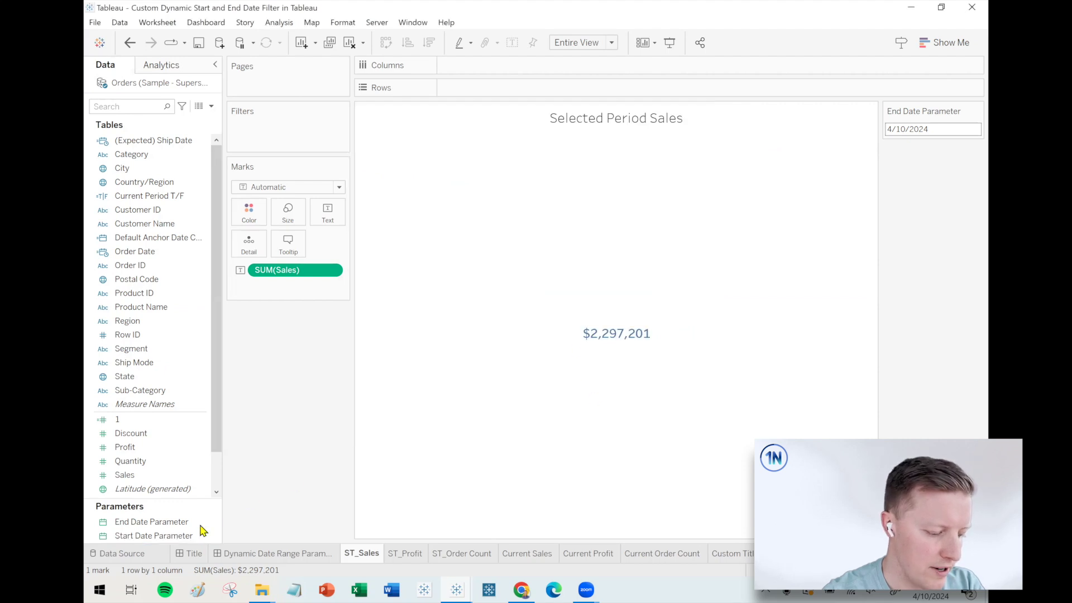
Step: Show the Start Date Parameter control and place it above the End Date control
right_click(184, 537)
left_click(224, 330)
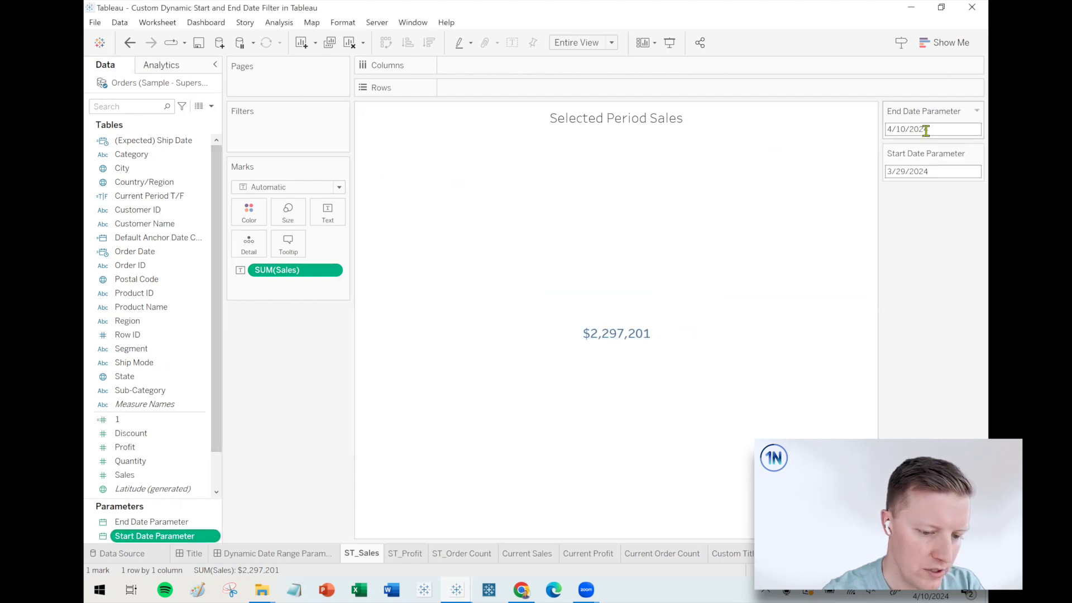
left_click_drag(927, 110, 922, 199)
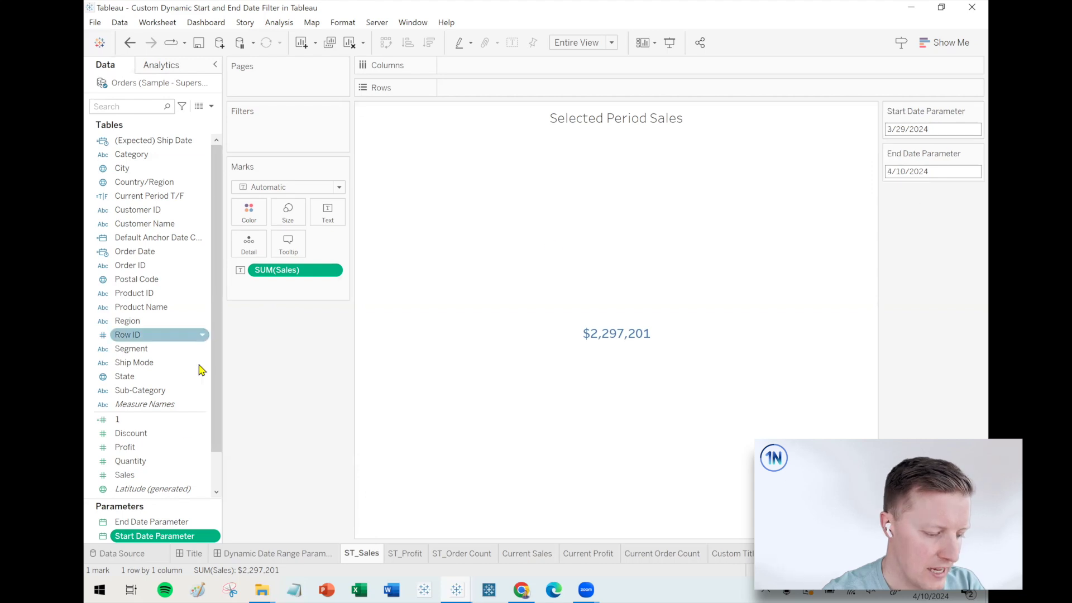
Step: Create In Date Range T/F as [Order Date] >= [Start Date Parameter] AND [Order Date] <= [End Date Parameter]
left_click(211, 106)
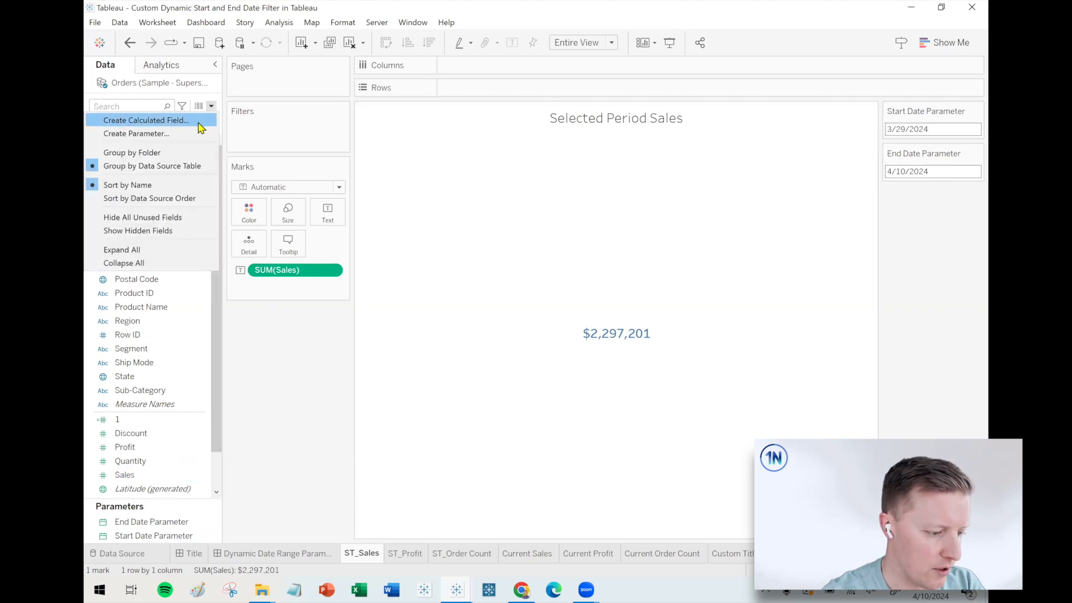
left_click(198, 122)
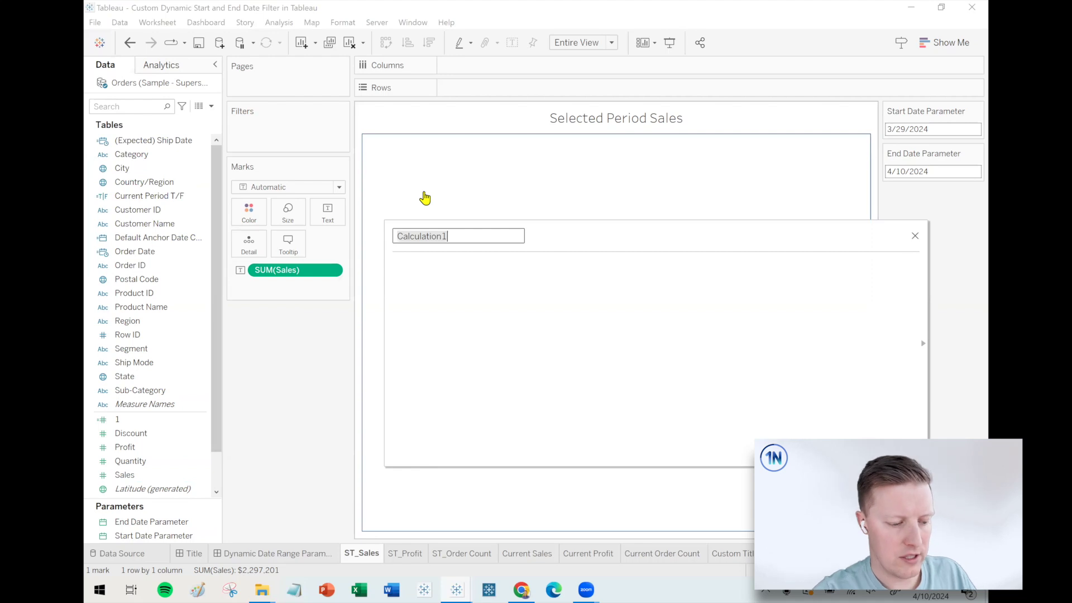
type("Date Range T/F")
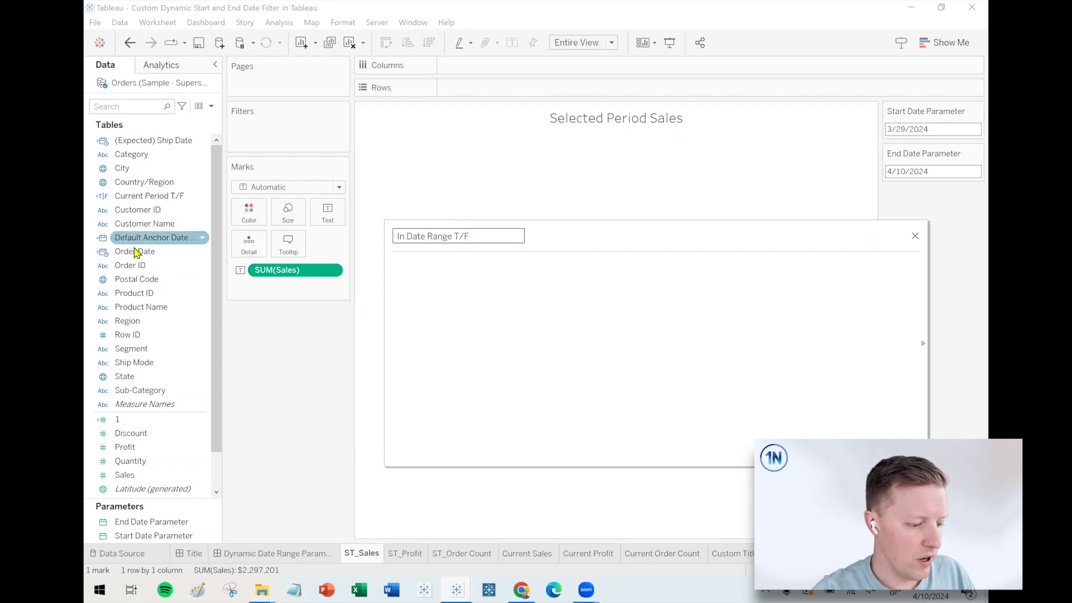
left_click_drag(136, 252, 478, 349)
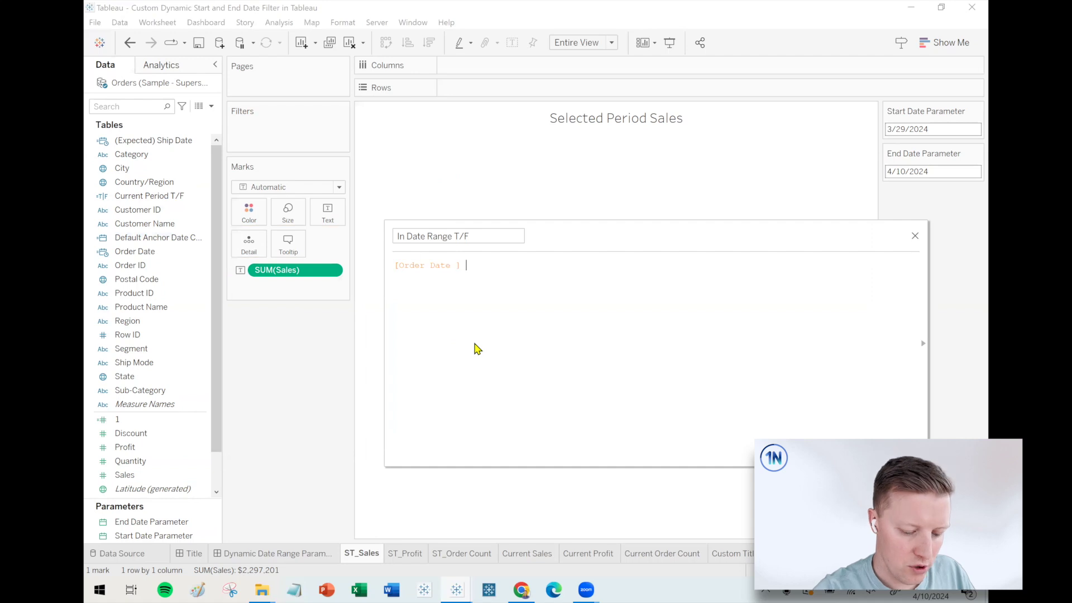
type(">=")
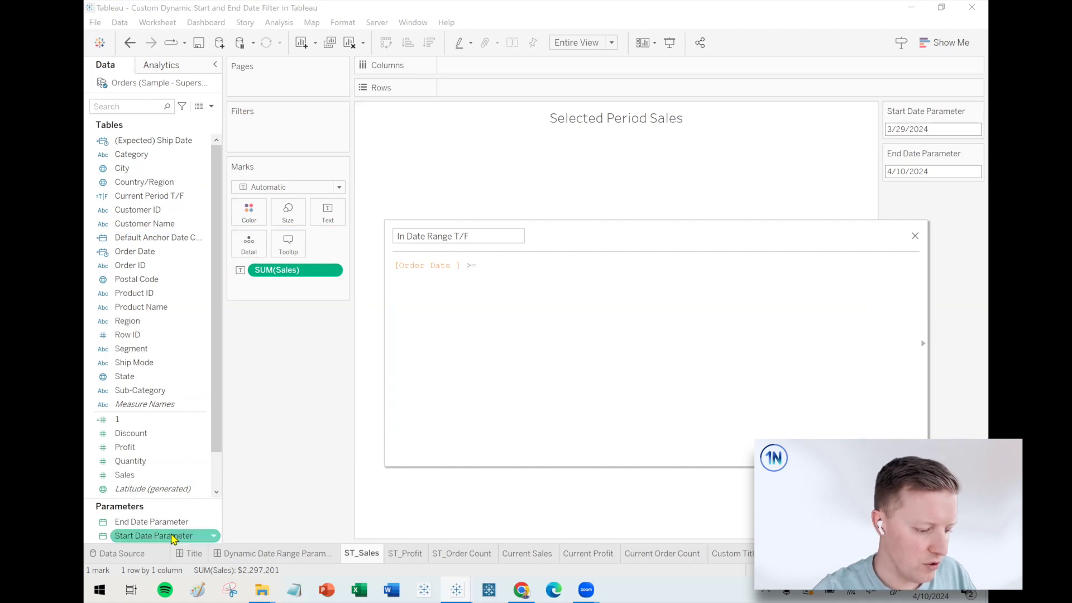
left_click_drag(168, 535, 711, 373)
type("AND")
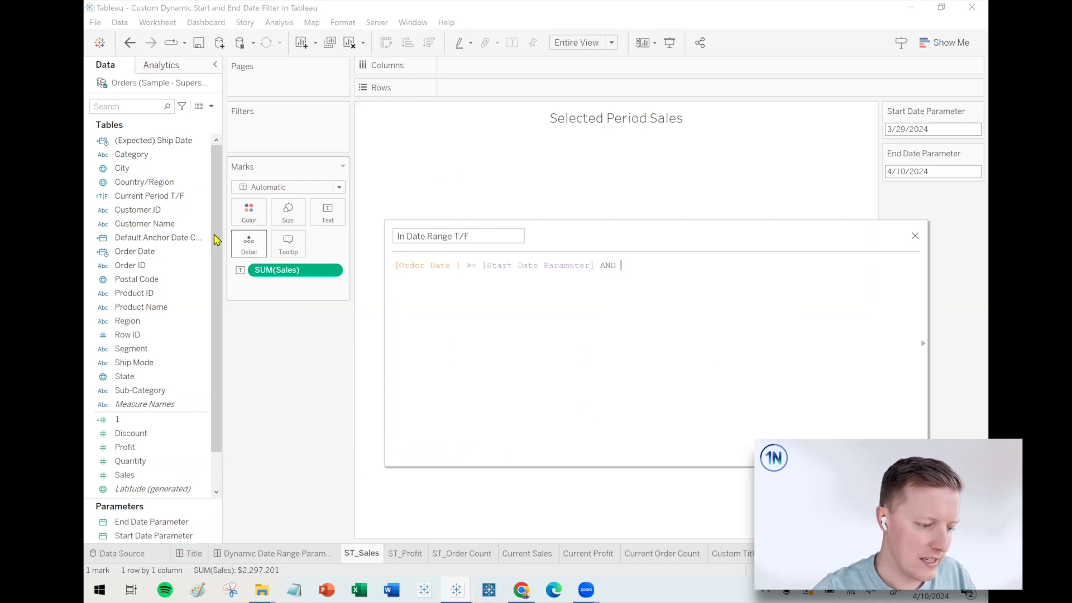
type("[Order Date]")
type("<=")
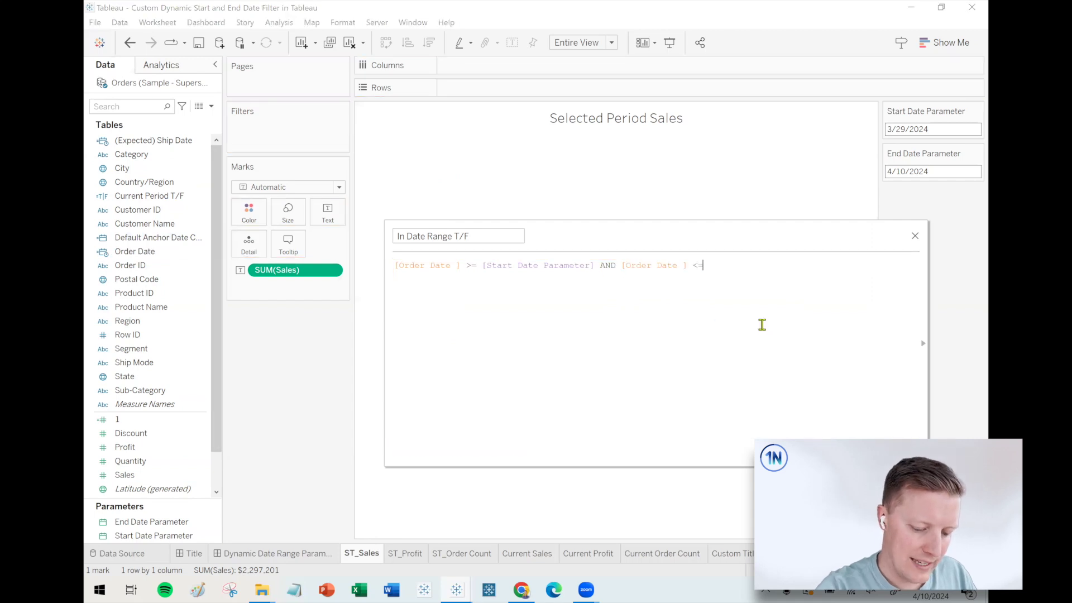
type(" end")
key("Down")
key("Return")
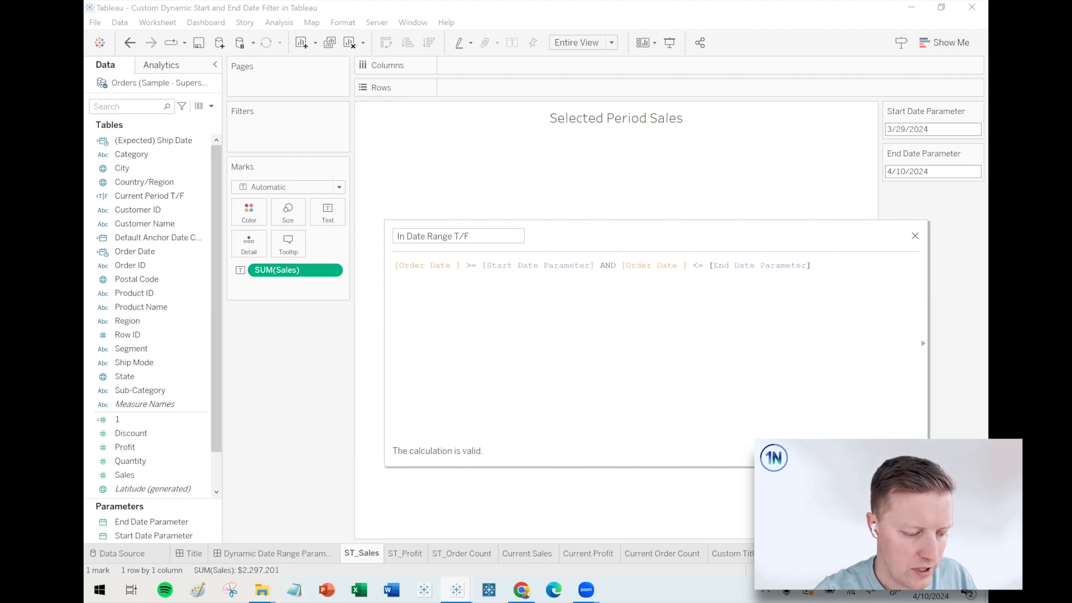
left_click(839, 447)
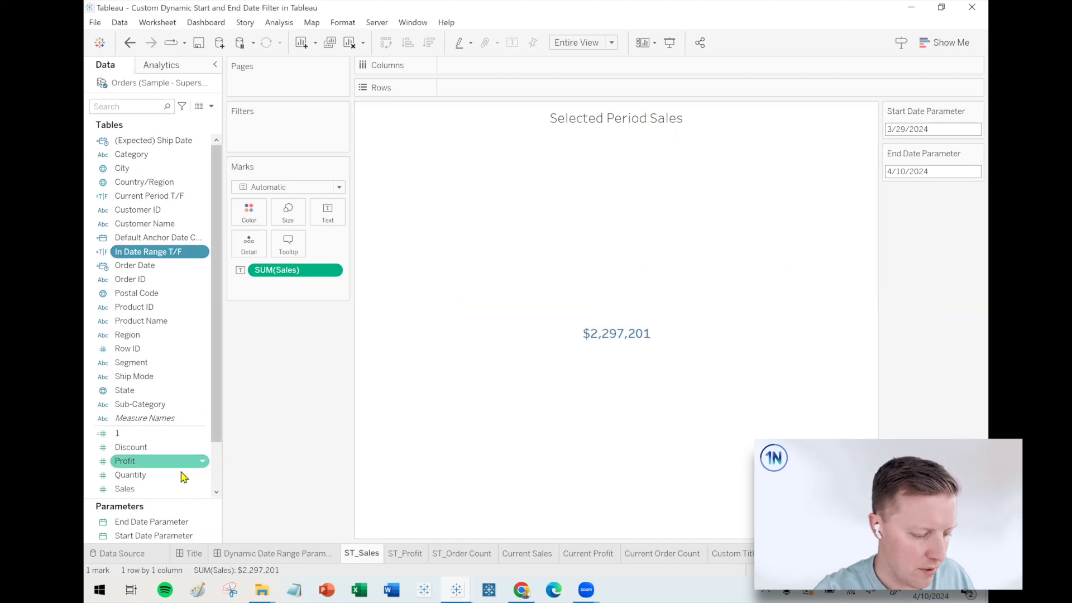
Step: Change the Order Date field's data type from Date & Time to Date
left_click_drag(169, 499, 163, 417)
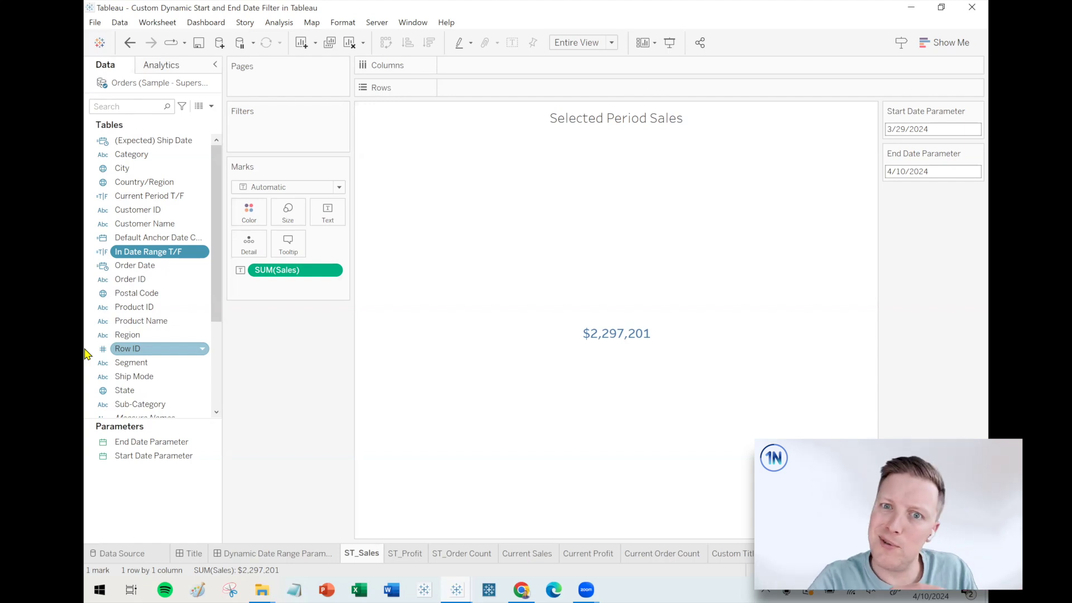
left_click(102, 267)
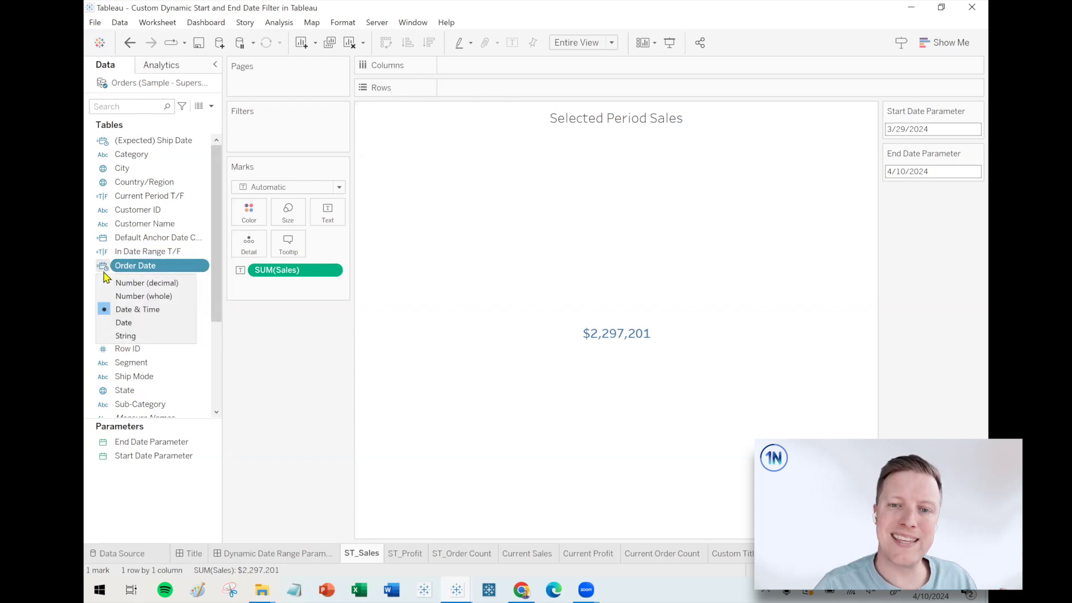
left_click(125, 324)
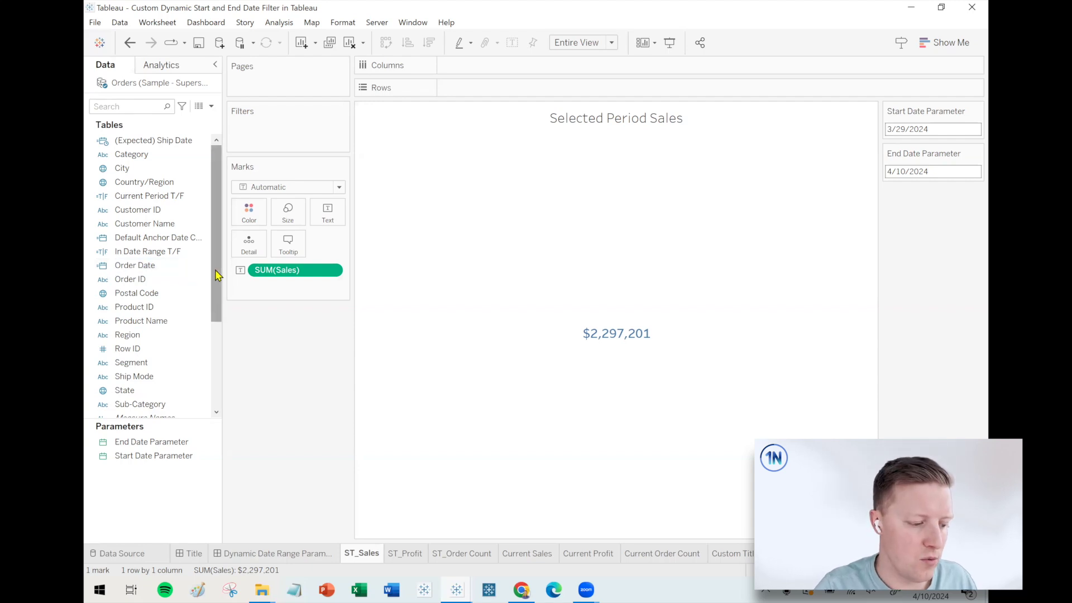
Step: Drag In Date Range T/F onto the Filters shelf of ST_Sales
left_click_drag(219, 281, 221, 316)
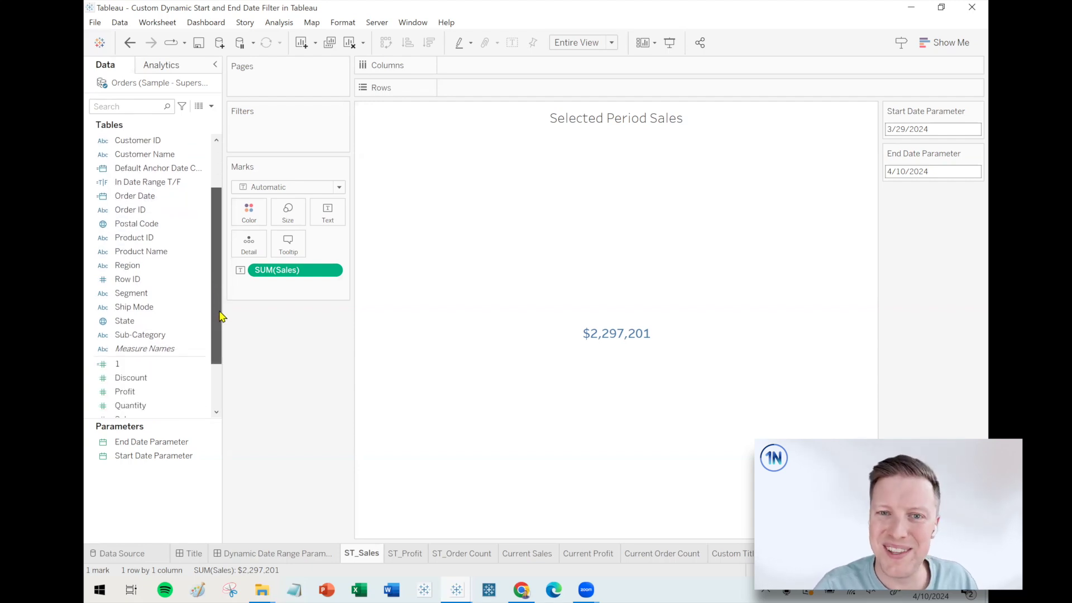
left_click_drag(221, 316, 235, 343)
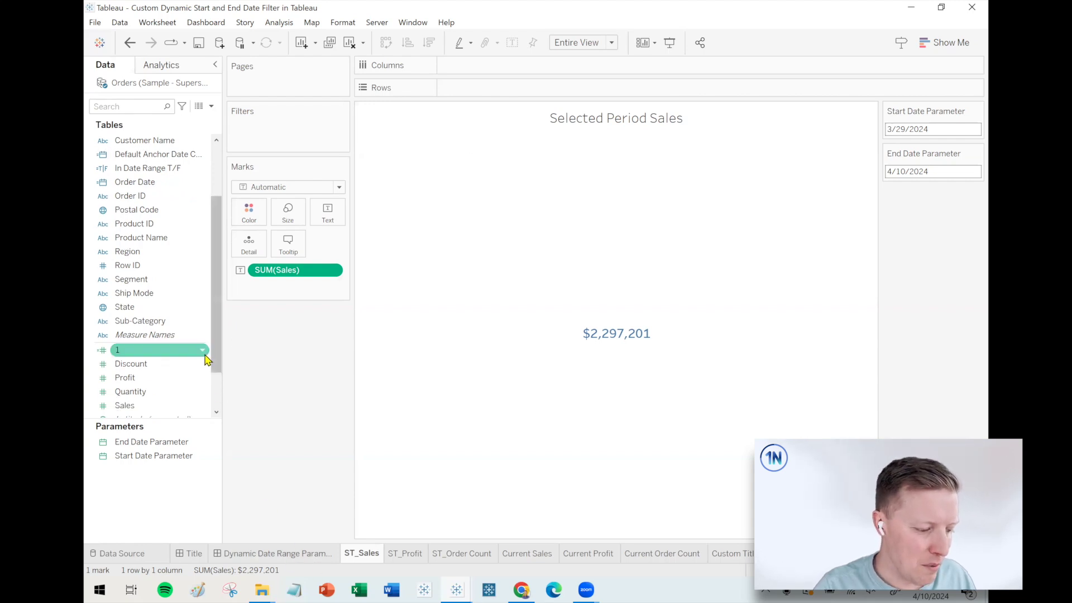
scroll(208, 359, "up", 3)
left_click_drag(142, 256, 284, 136)
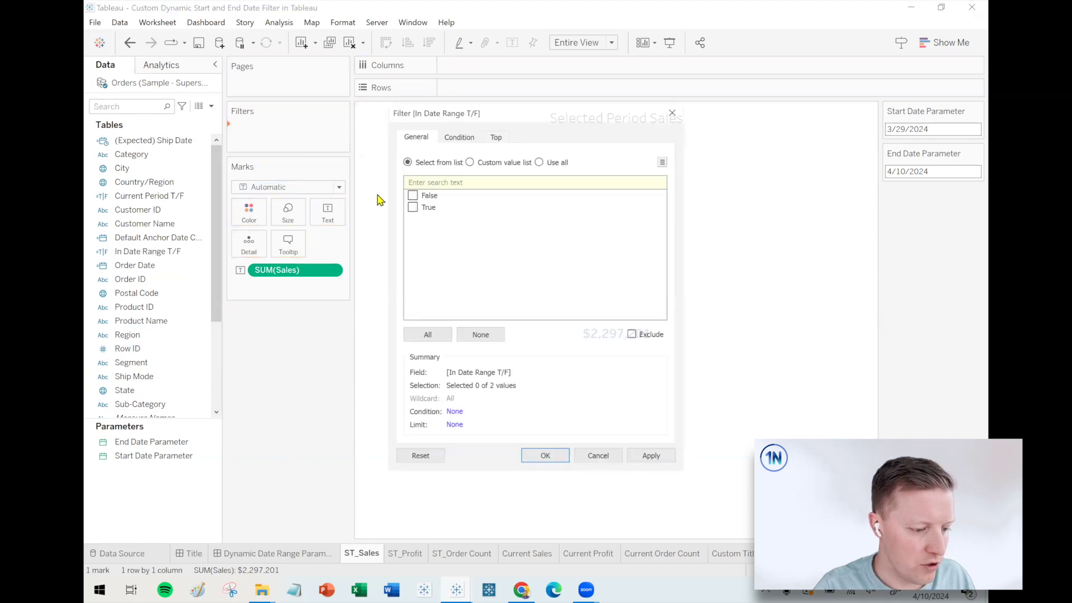
Step: Keep only True and apply In Date Range T/F to six more worksheets, then view the dashboard
left_click(546, 457)
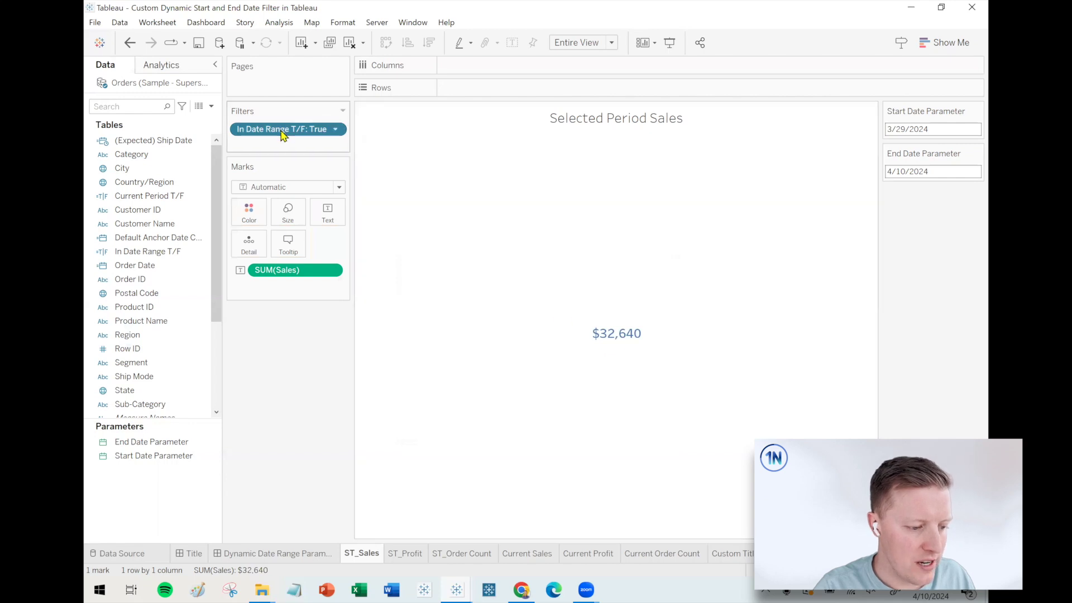
right_click(281, 132)
mouse_move(360, 199)
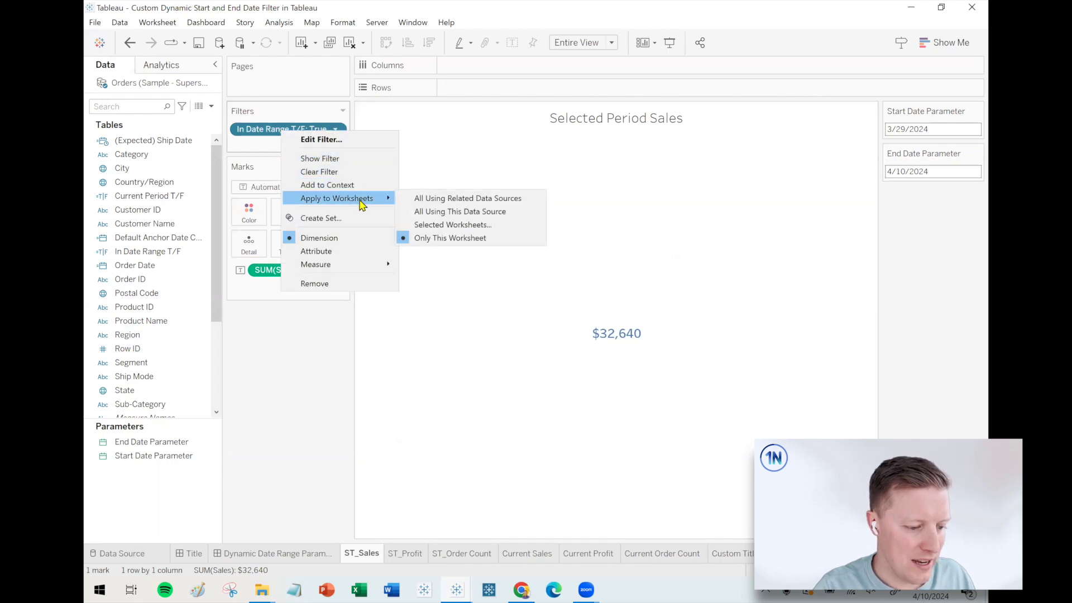
left_click(484, 224)
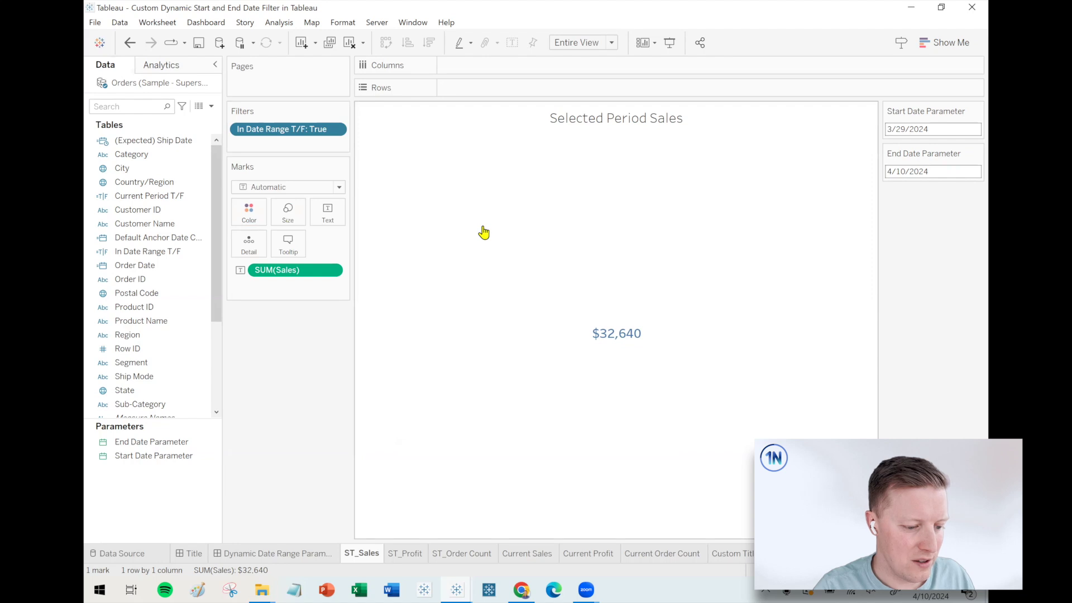
left_click(324, 264)
left_click(324, 280)
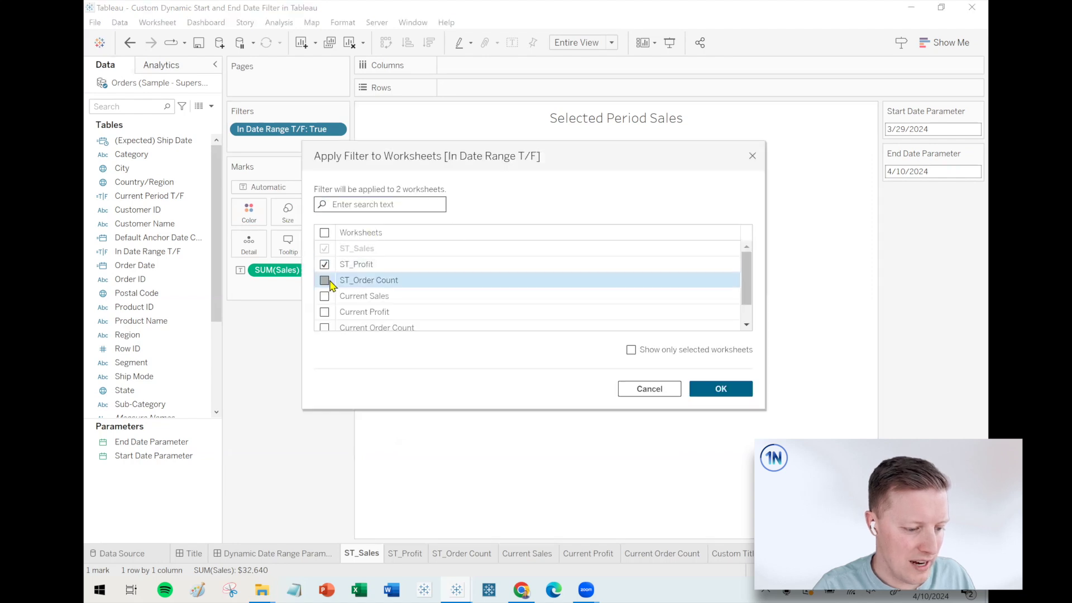
scroll(343, 287, "down", 1)
left_click(325, 303)
left_click(324, 287)
left_click(325, 272)
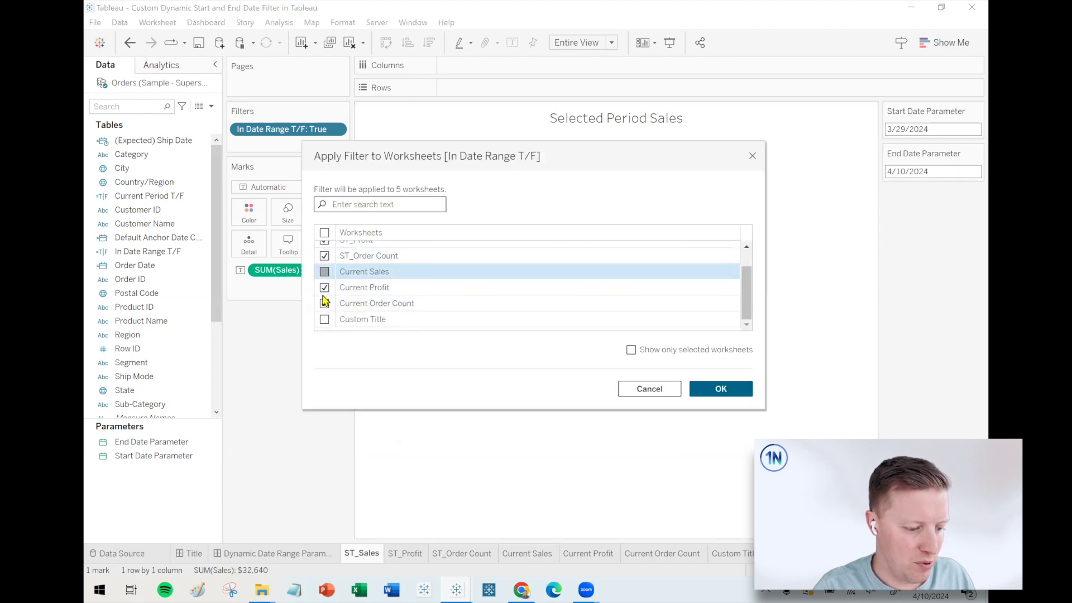
left_click(324, 319)
left_click(720, 388)
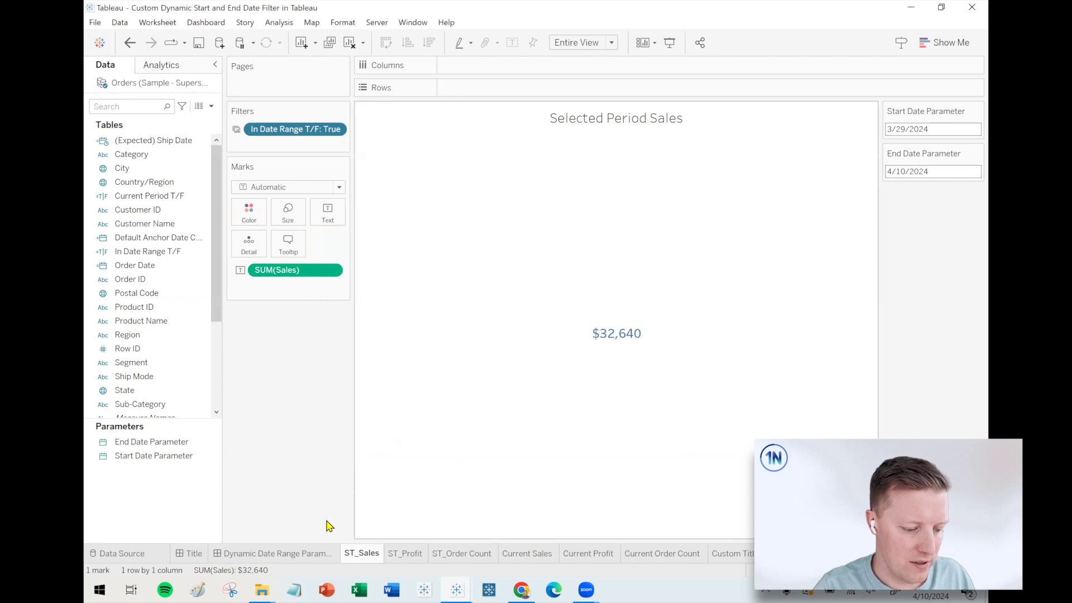
left_click(300, 555)
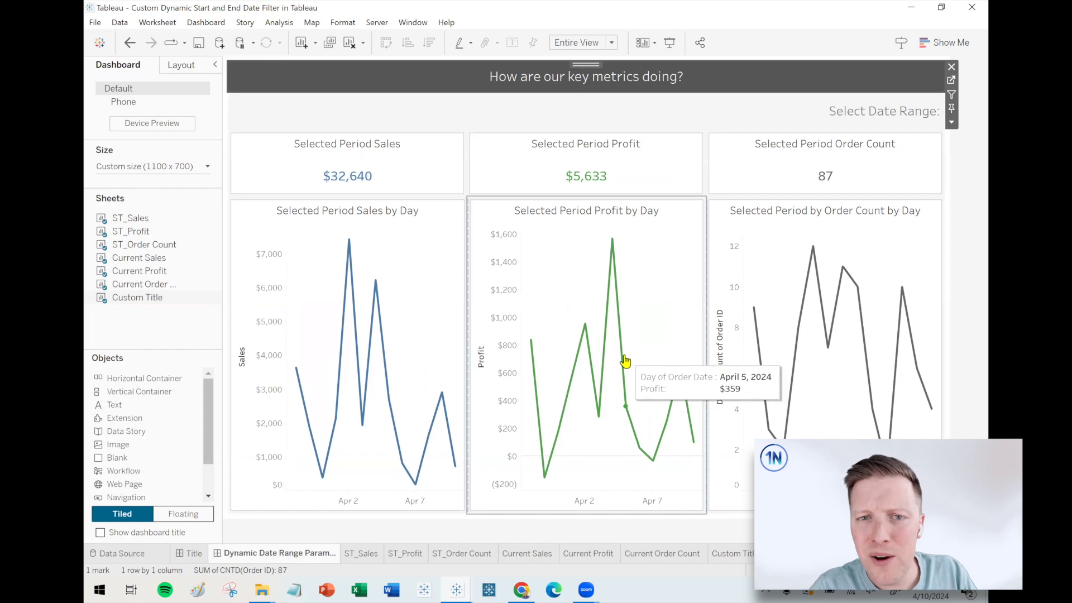
Step: Show the Start Date Parameter and End Date Parameter controls on the dashboard
left_click(928, 152)
left_click(952, 192)
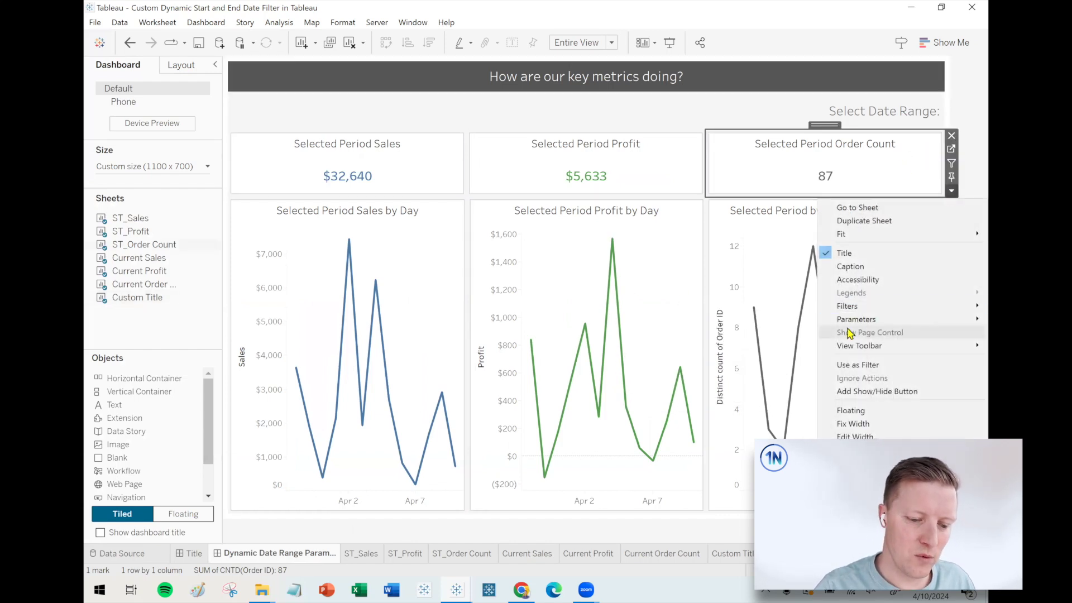
mouse_move(857, 320)
left_click(769, 333)
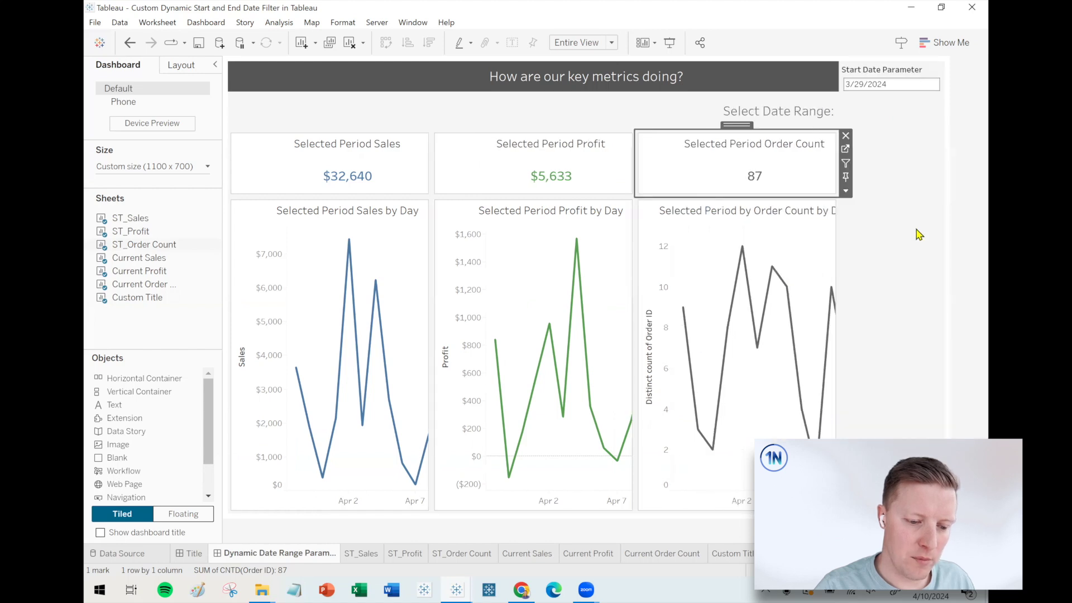
left_click(846, 191)
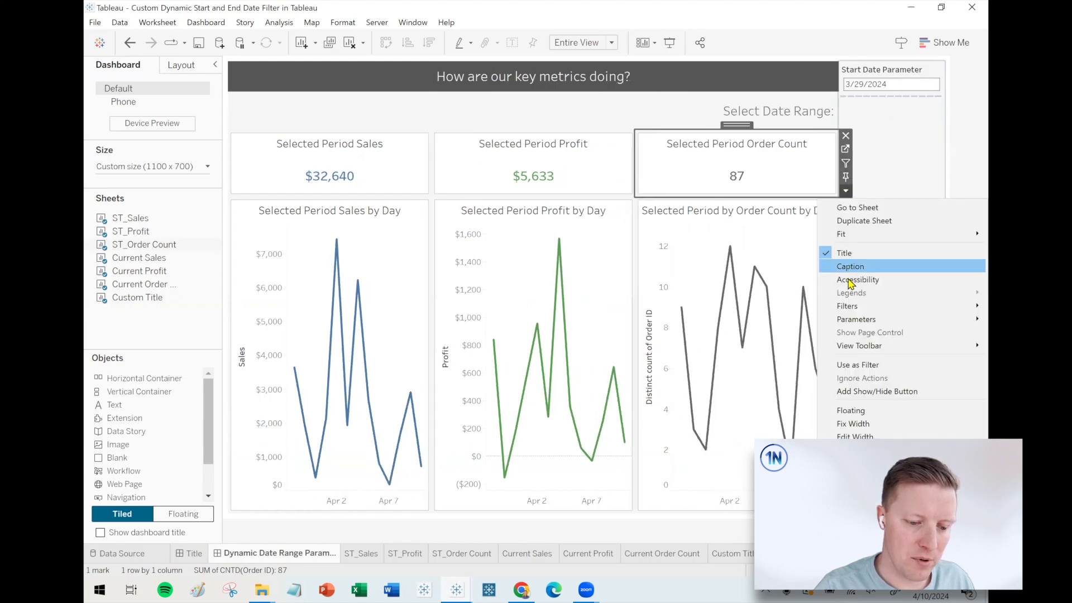
mouse_move(857, 319)
left_click(783, 321)
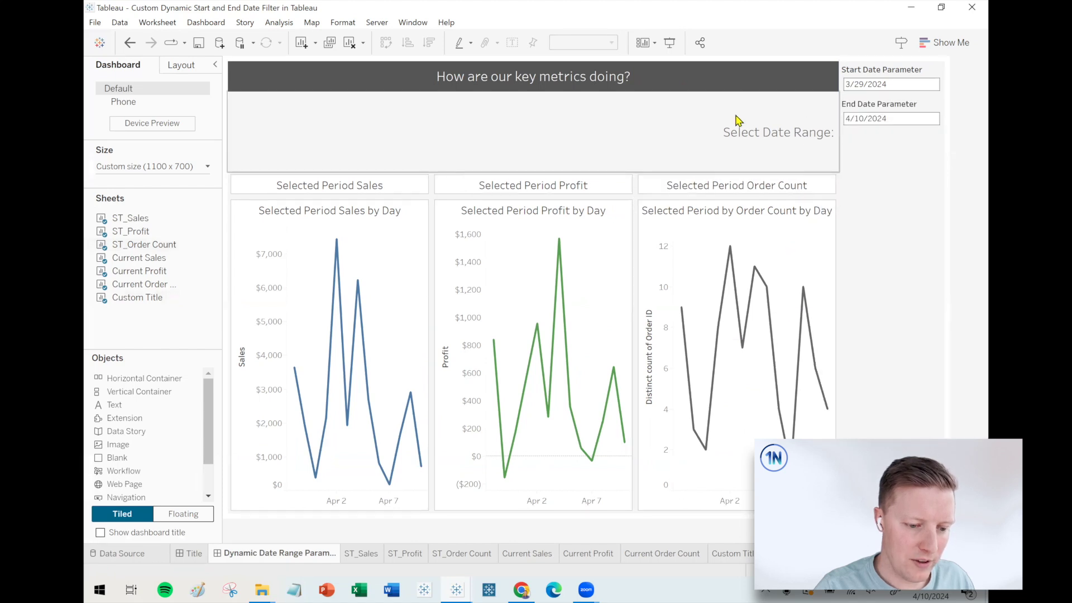
Step: Move both date controls into the header beside the Select Date Range label
left_click_drag(123, 379, 138, 296)
left_click(876, 77)
left_click_drag(884, 66, 791, 133)
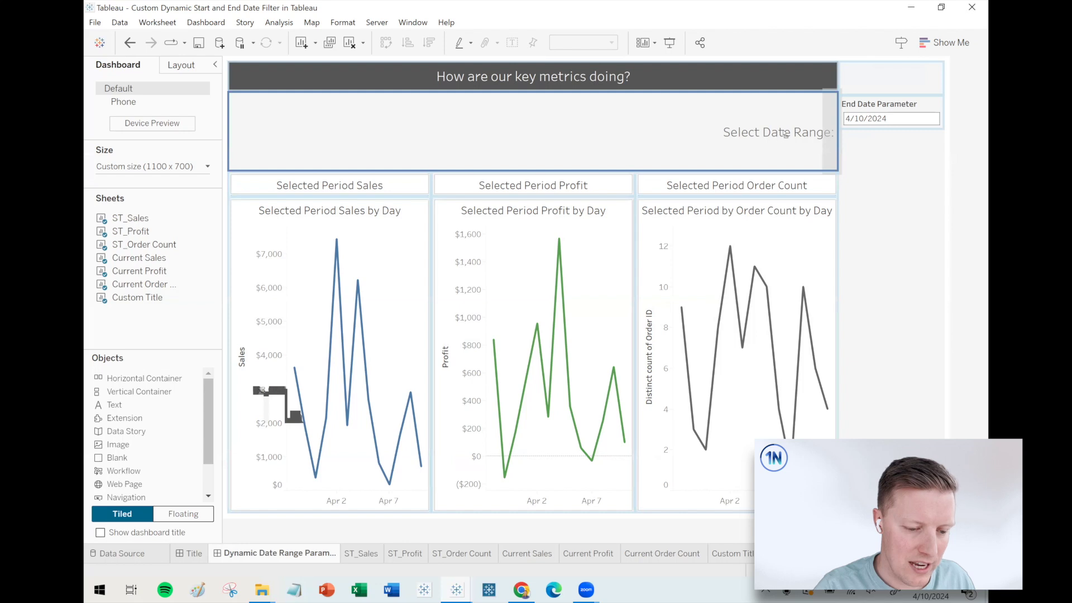
left_click_drag(797, 118, 803, 114)
left_click(880, 68)
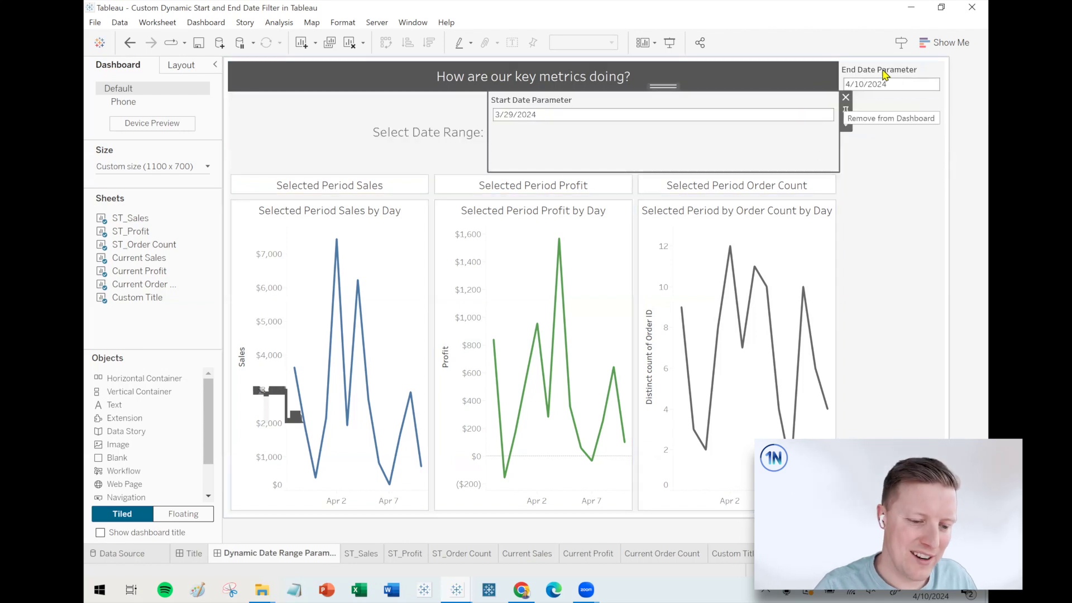
left_click_drag(887, 60, 816, 112)
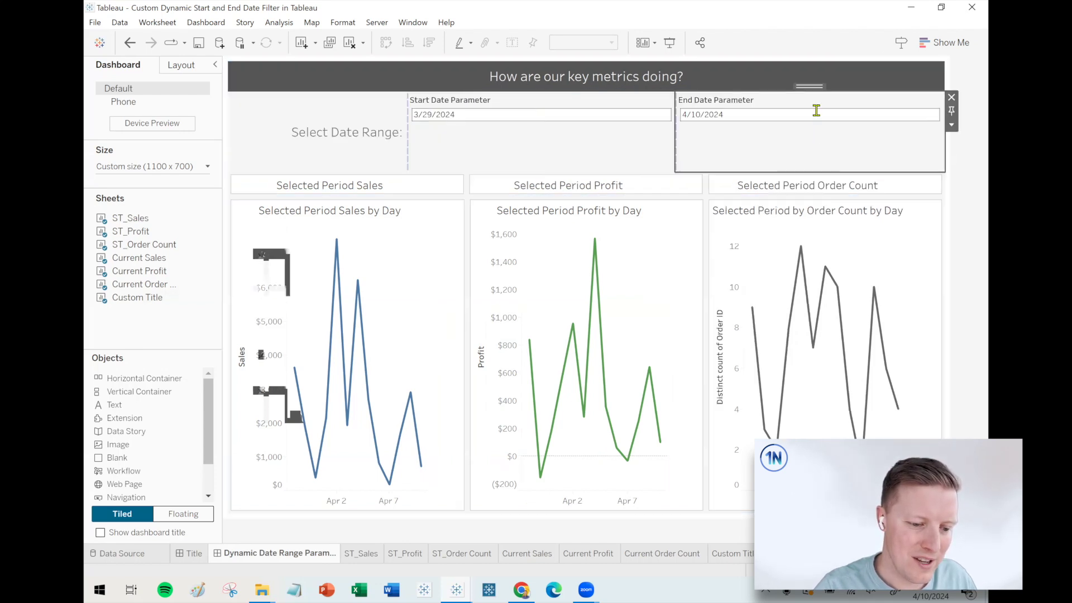
Step: Set the End Date and Start Date controls to 150 px wide
left_click(951, 125)
left_click(868, 261)
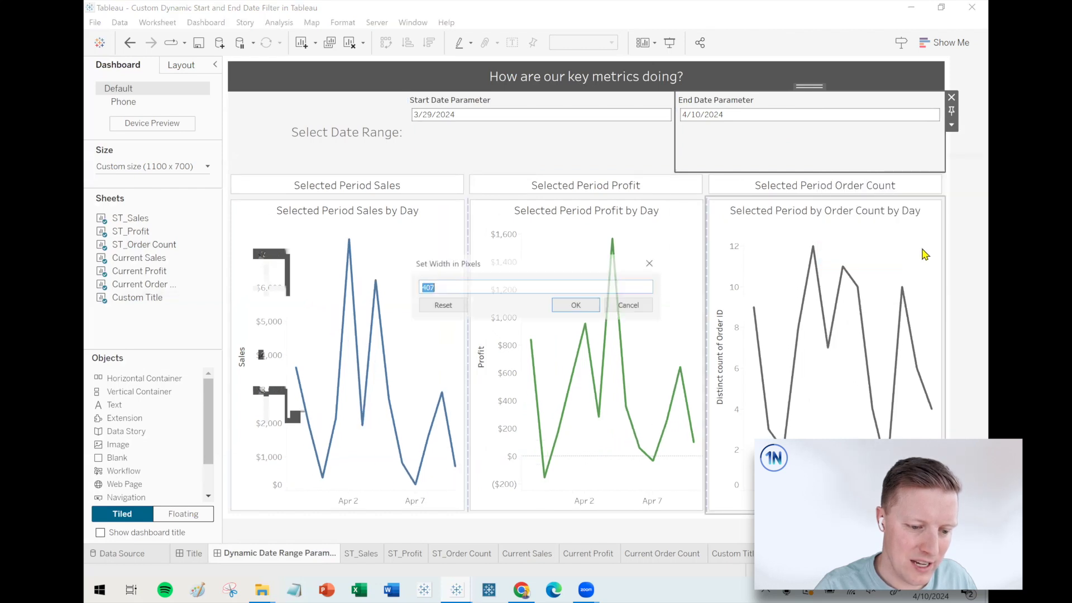
type("150")
key("Return")
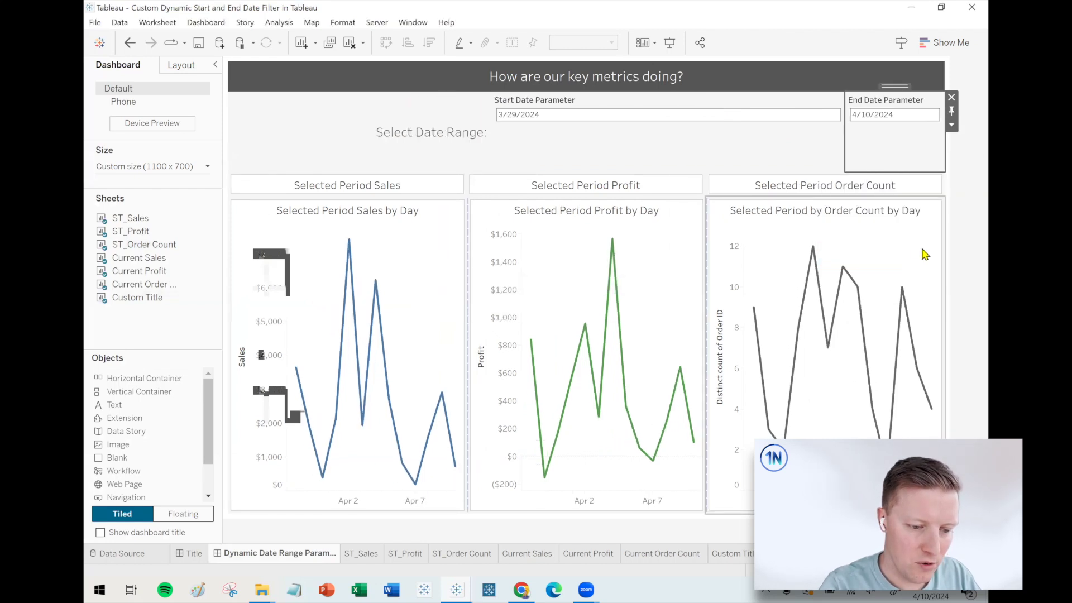
left_click(804, 148)
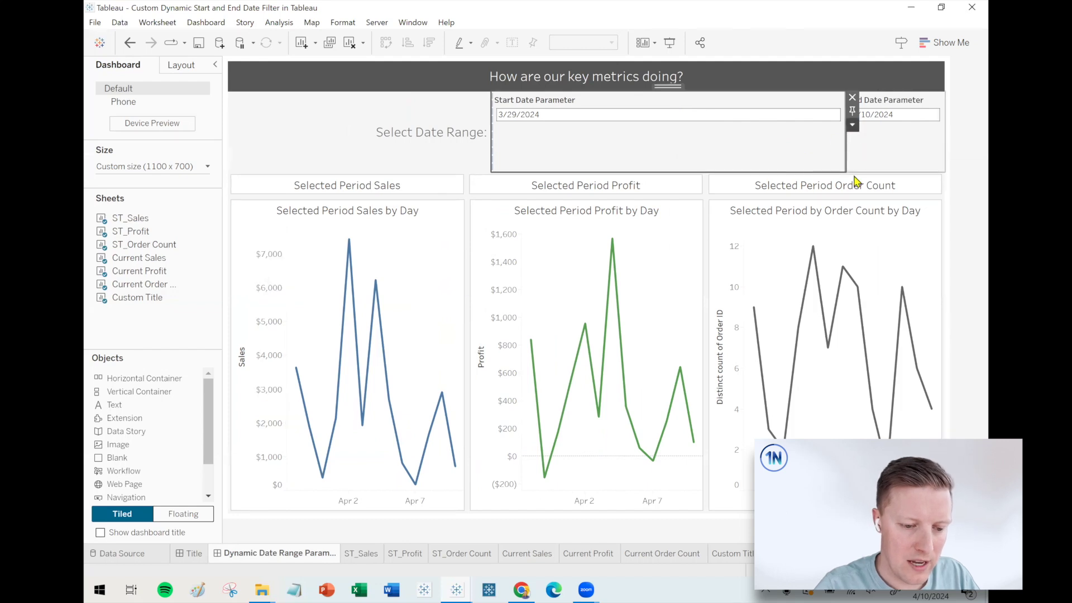
key("Return")
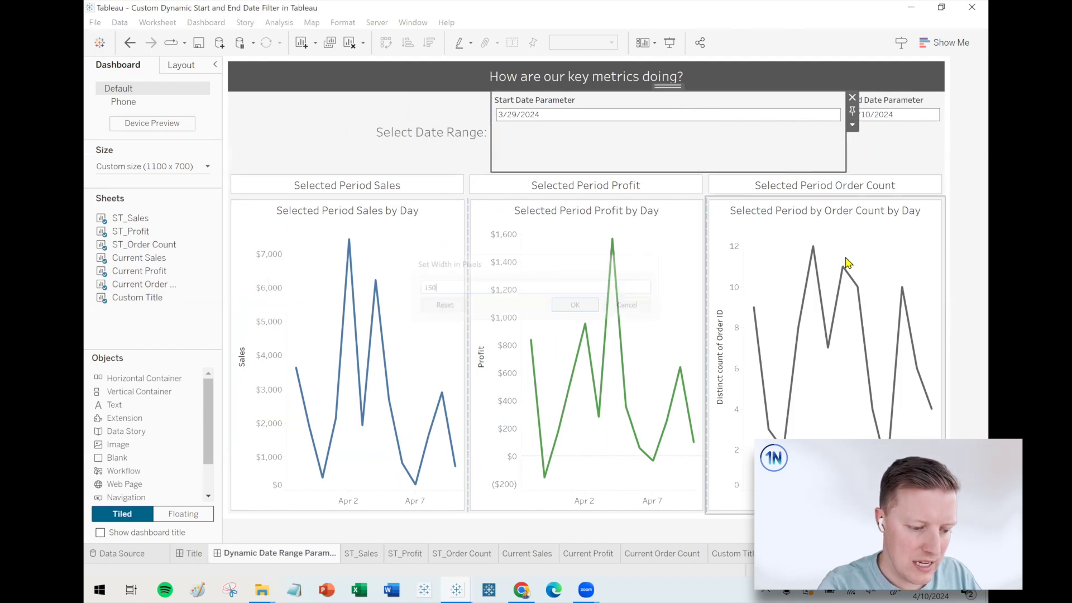
Step: Retitle the End Date control to a centred 'End Date'
double_click(894, 100)
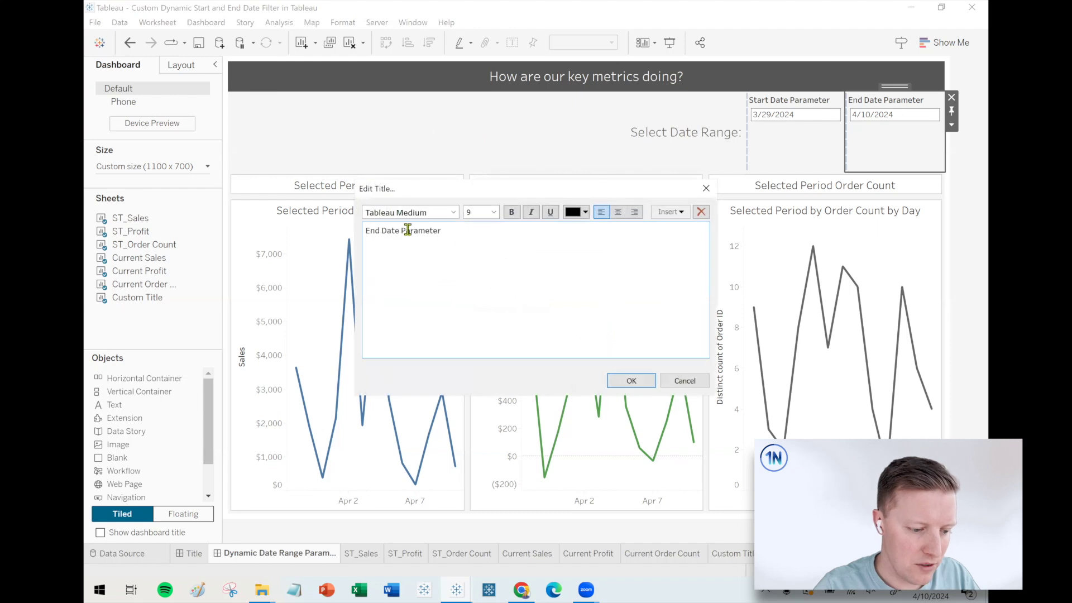
left_click_drag(406, 231, 419, 231)
key("shift+End")
key("BackSpace")
key("BackSpace")
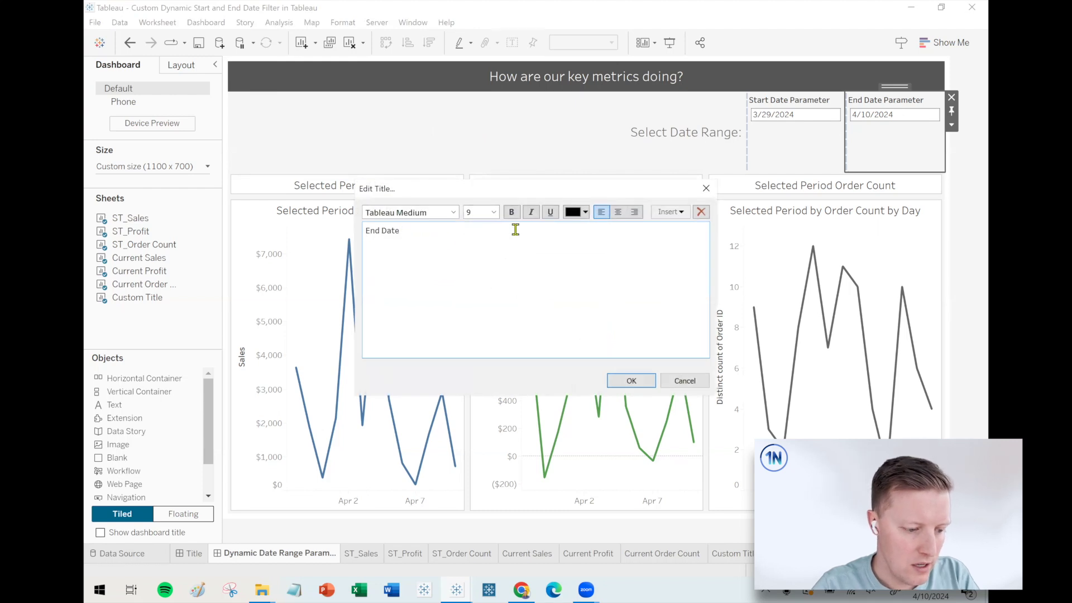
key("ctrl+a")
left_click(619, 211)
left_click(642, 380)
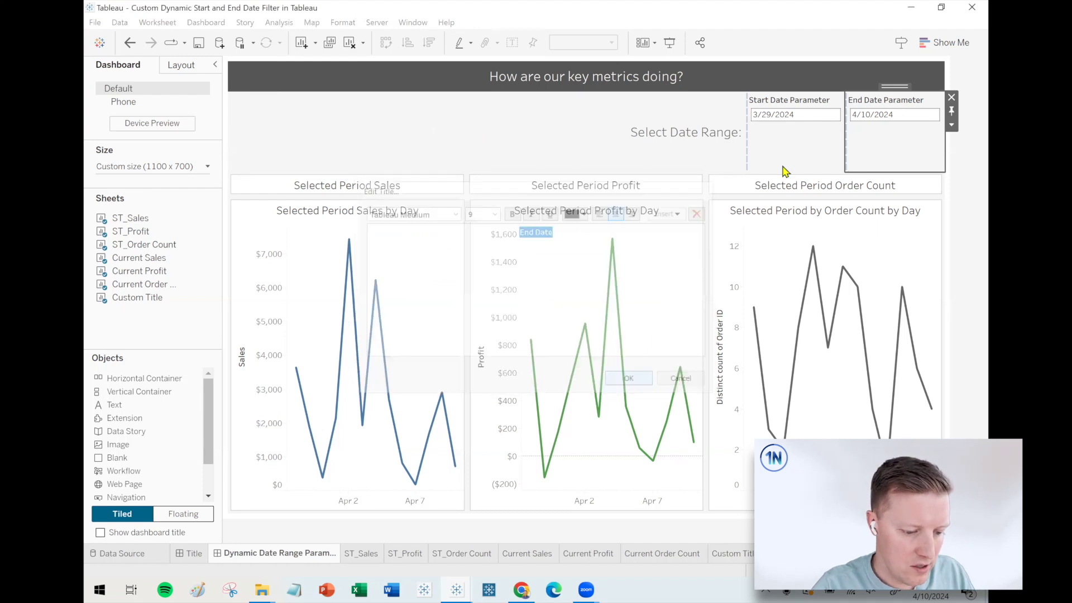
Step: Retitle the Start Date control to a centred 'Start Date', then shrink the header row and KPI tiles
double_click(804, 106)
left_click_drag(405, 233, 478, 233)
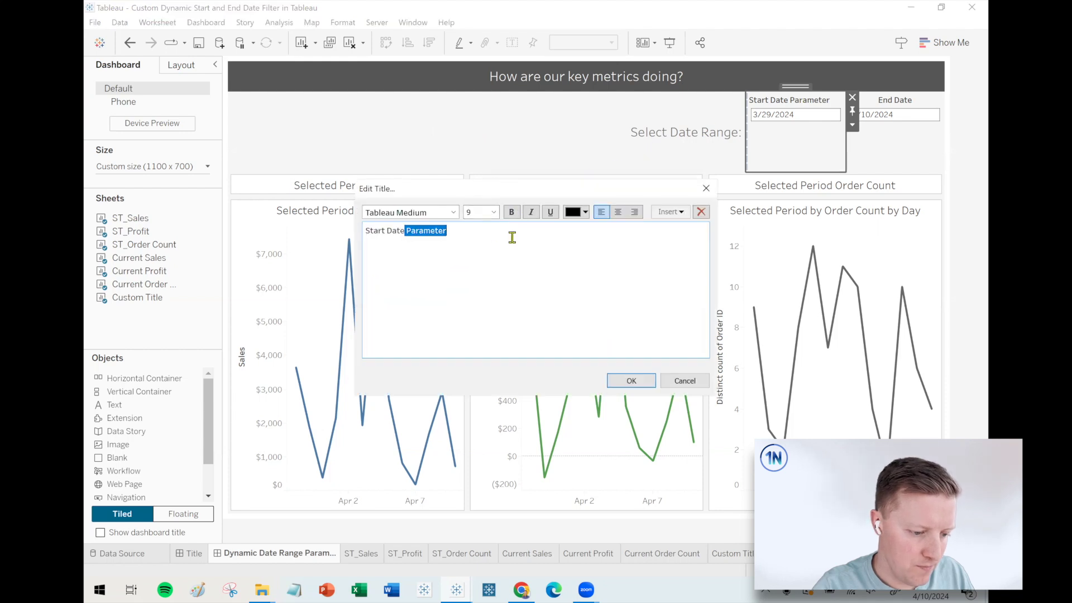
key("BackSpace")
key("ctrl+a")
left_click(618, 211)
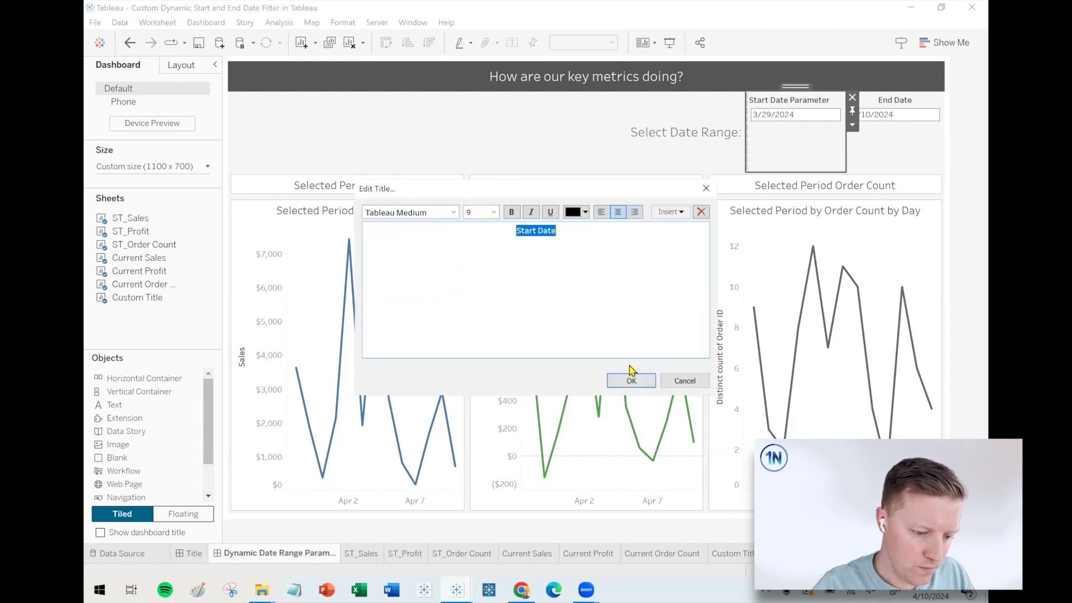
left_click(630, 380)
left_click_drag(778, 172, 778, 134)
left_click_drag(907, 196, 909, 190)
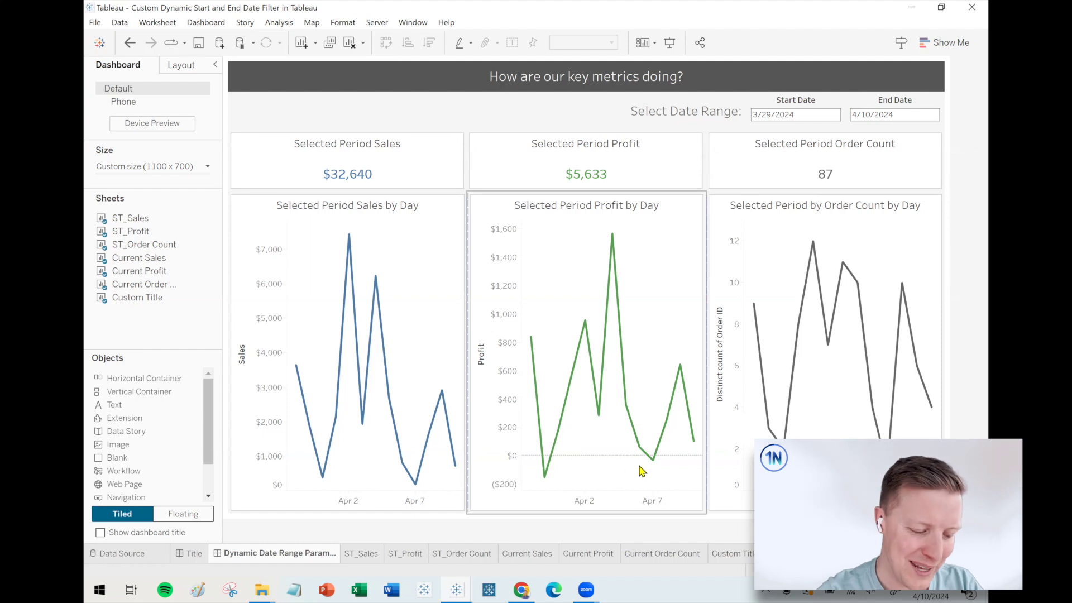
Step: On the ST_Sales sheet, create a calculated field named Today with the formula TODAY()
left_click(361, 554)
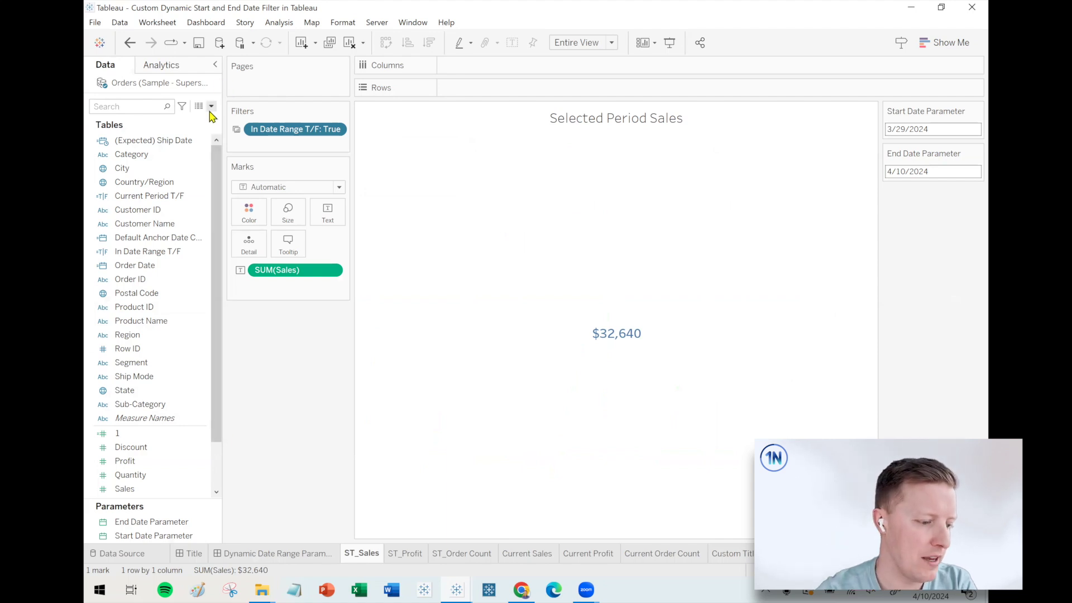
left_click(211, 106)
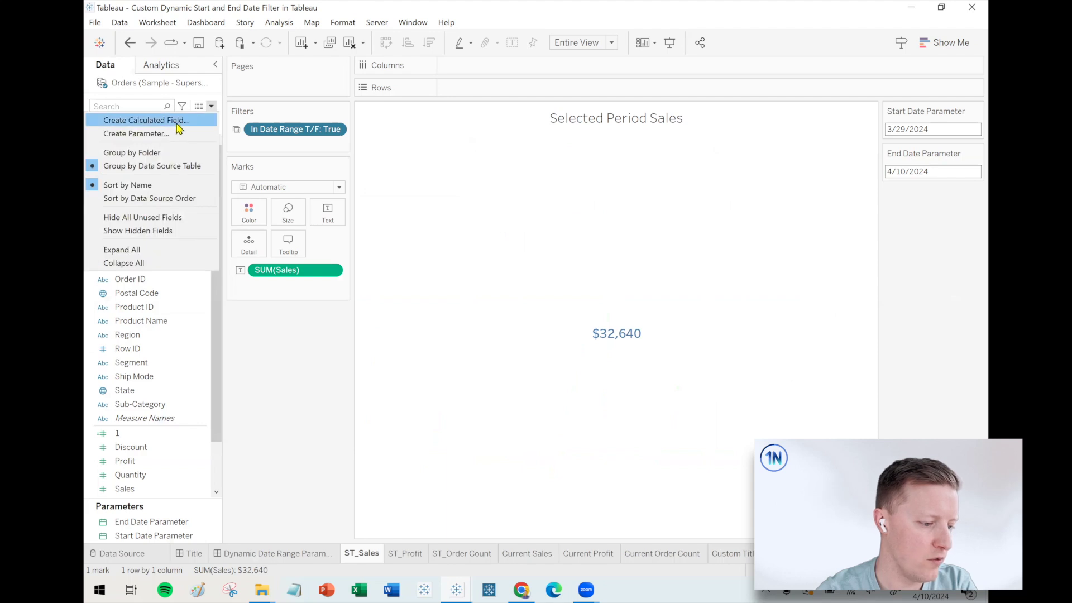
left_click(177, 128)
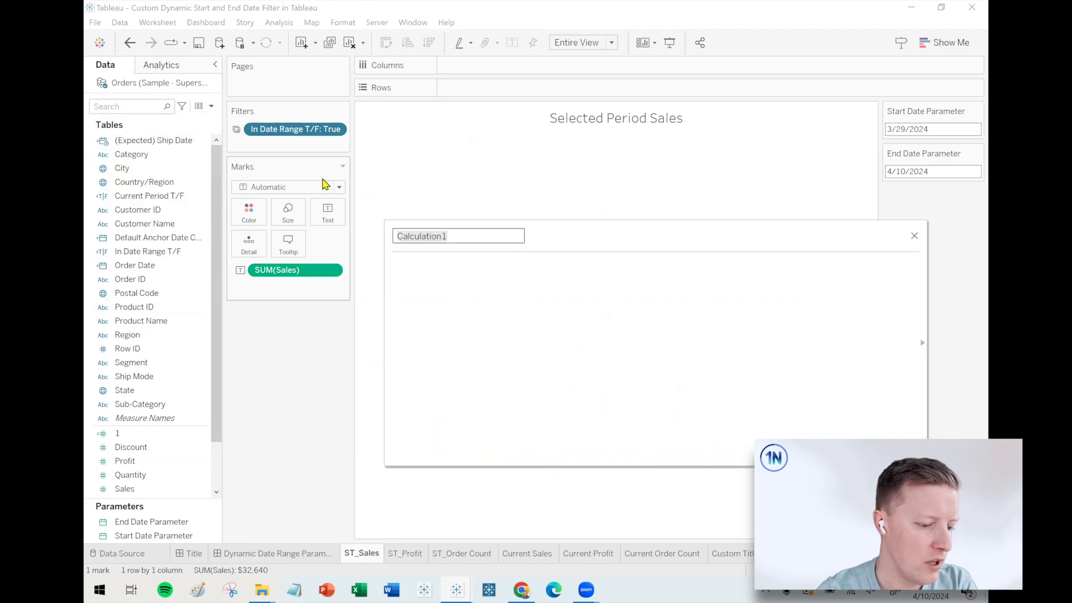
type("Today")
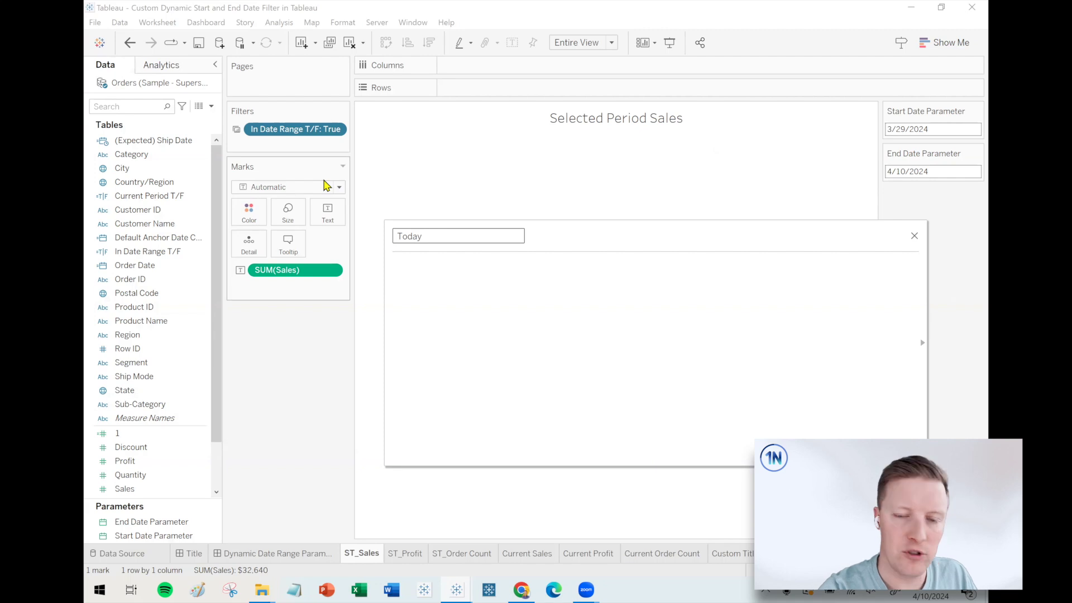
left_click(501, 301)
type("TOD")
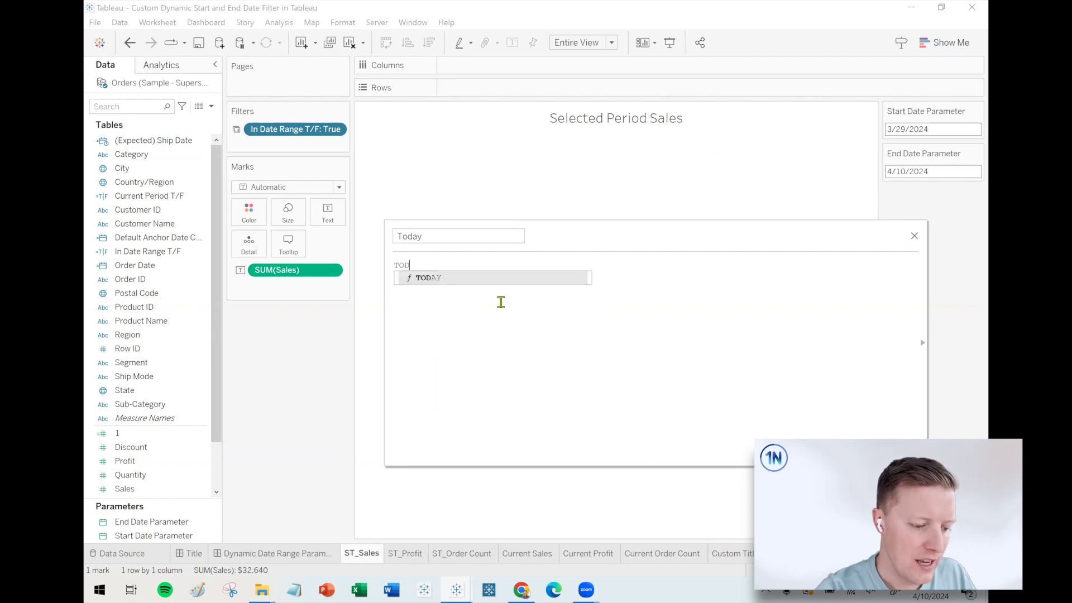
type("AY()")
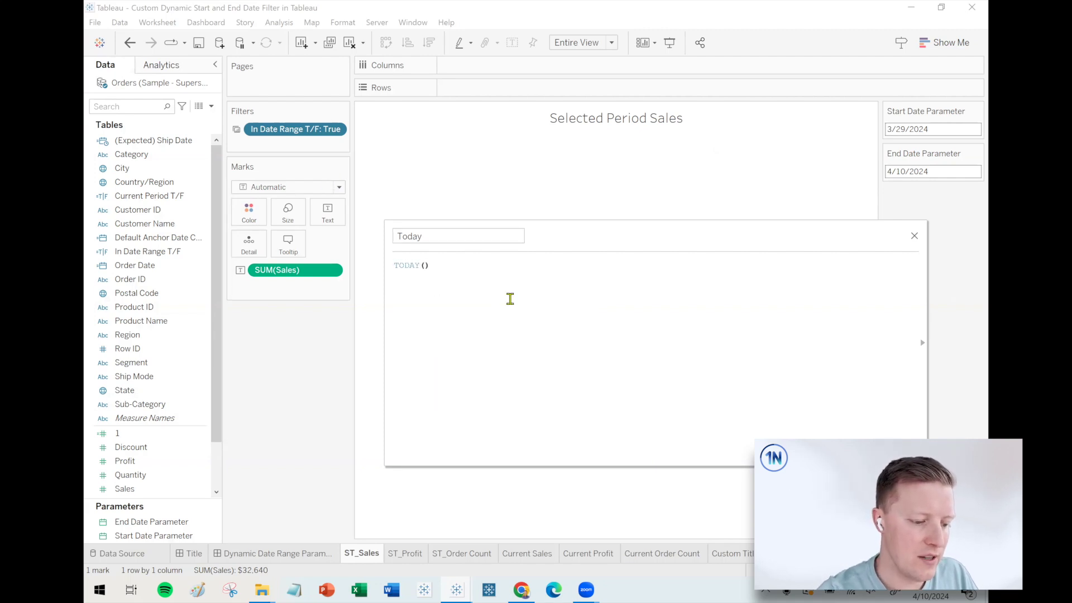
scroll(510, 299, "up", 2)
left_click(512, 296)
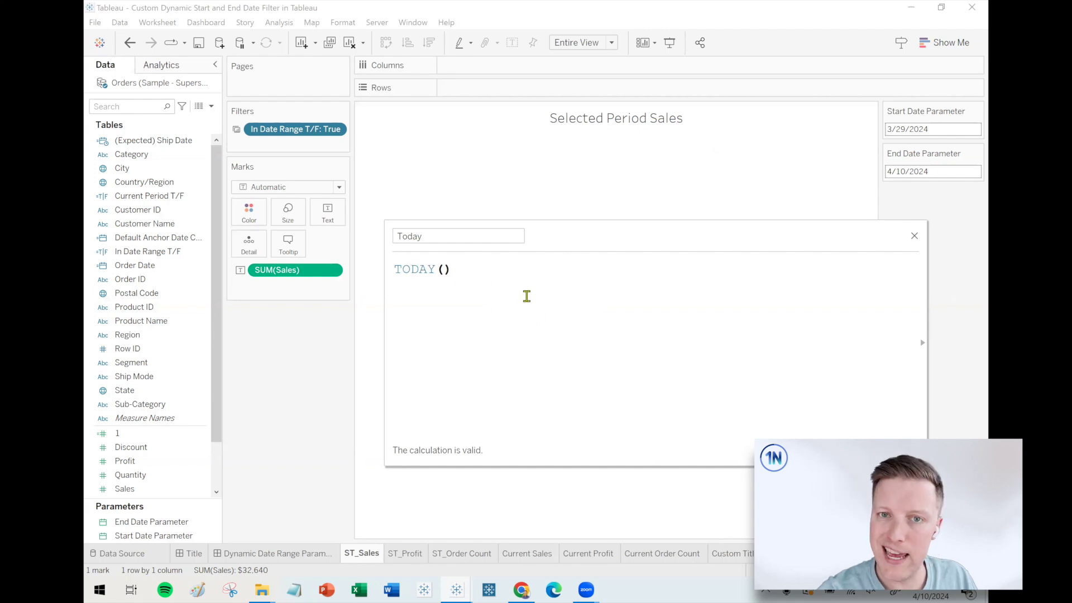
left_click(903, 450)
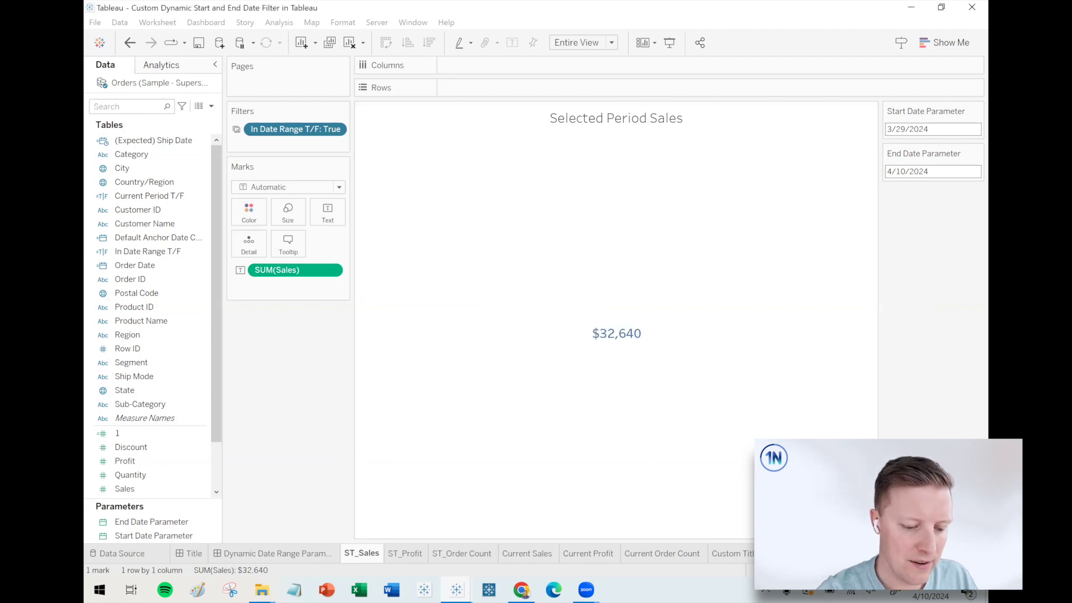
left_click(976, 153)
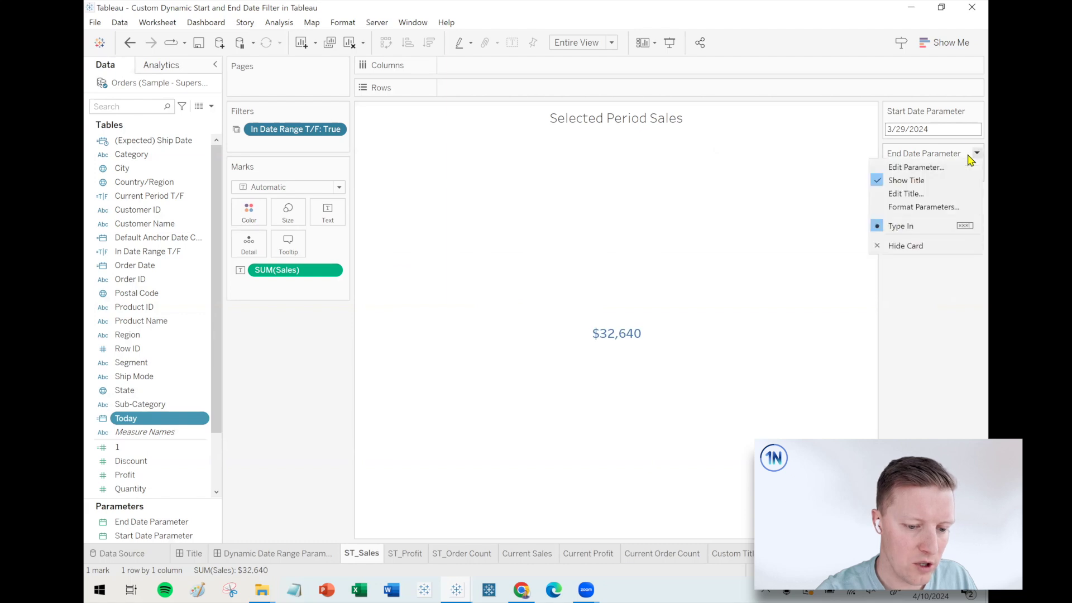
Step: Make the End Date Parameter take its workbook-open value from the Today field
left_click(930, 163)
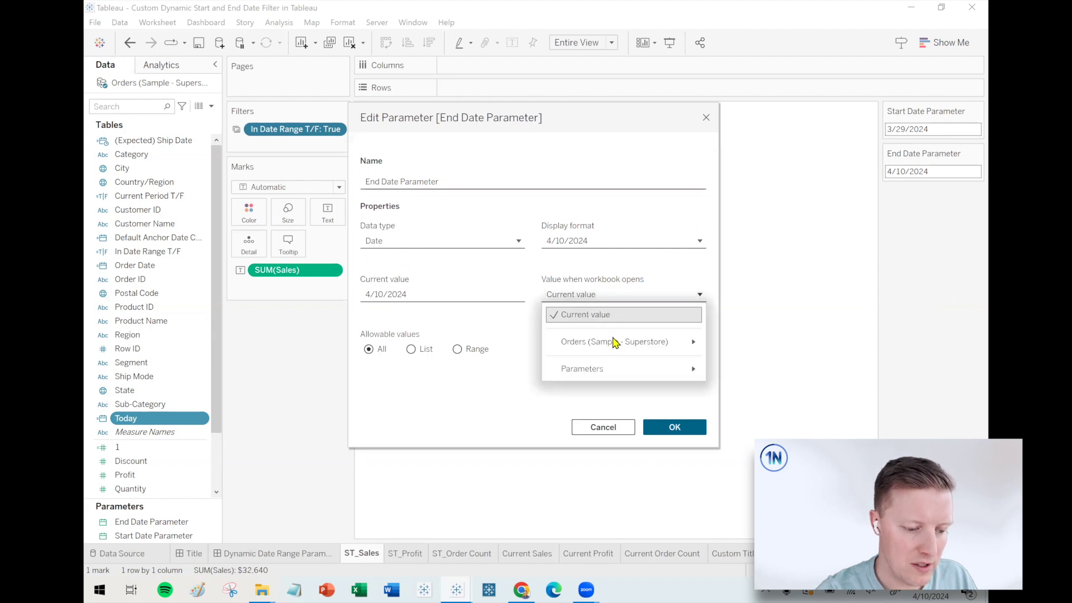
mouse_move(616, 345)
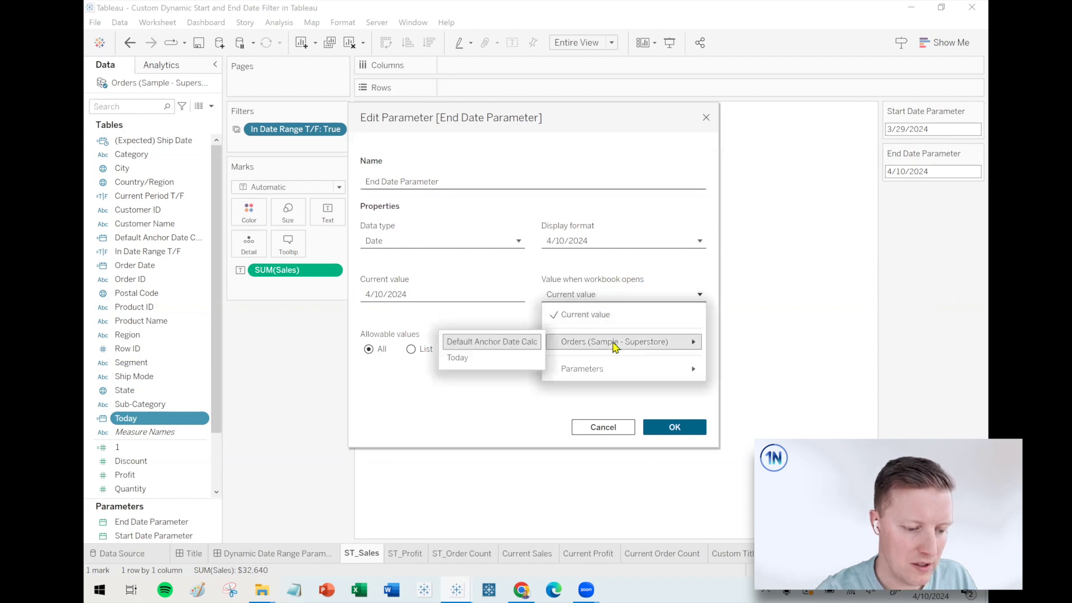
left_click(484, 359)
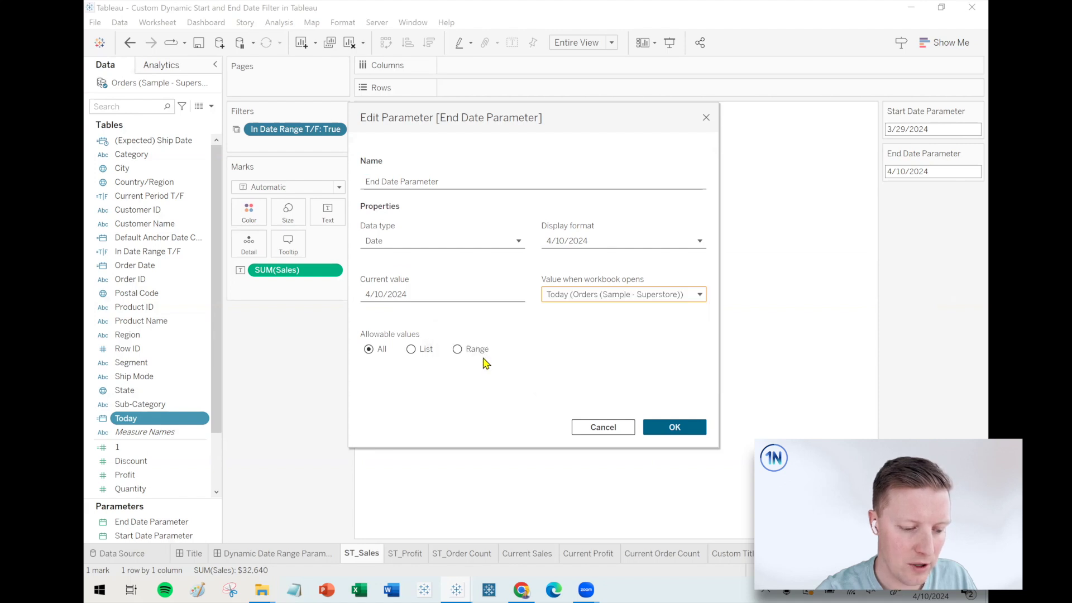
left_click(672, 430)
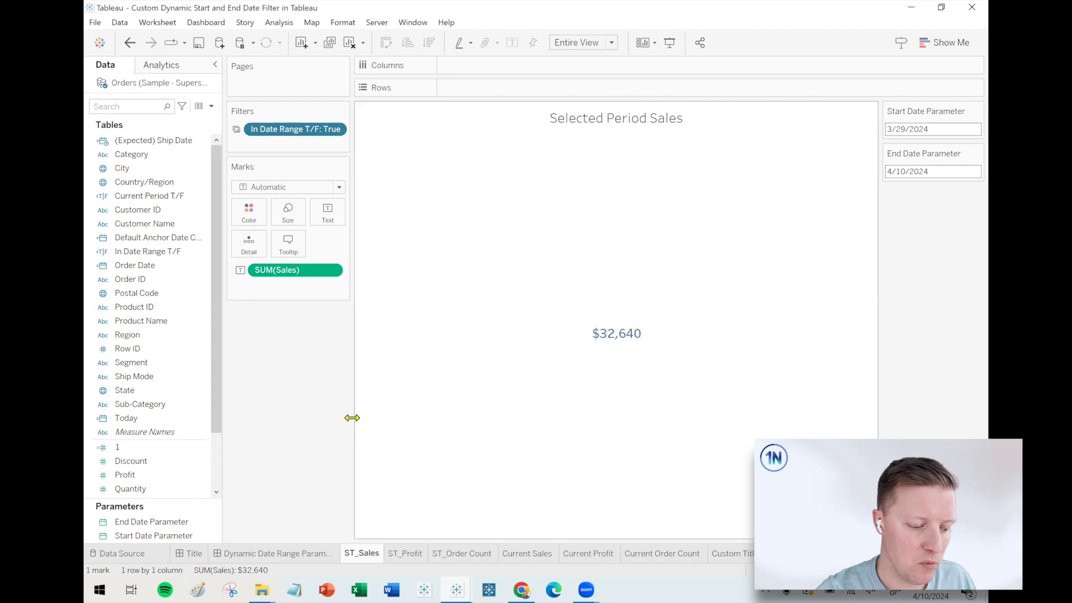
Step: Replace the Today calculation's formula with MAX([Order Date])
right_click(163, 417)
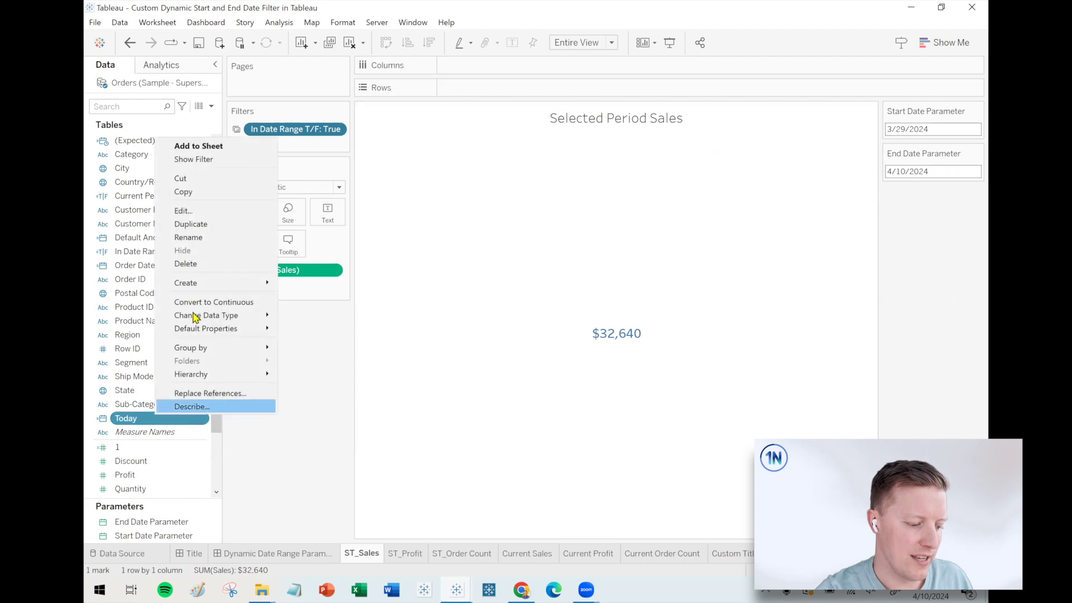
left_click(194, 214)
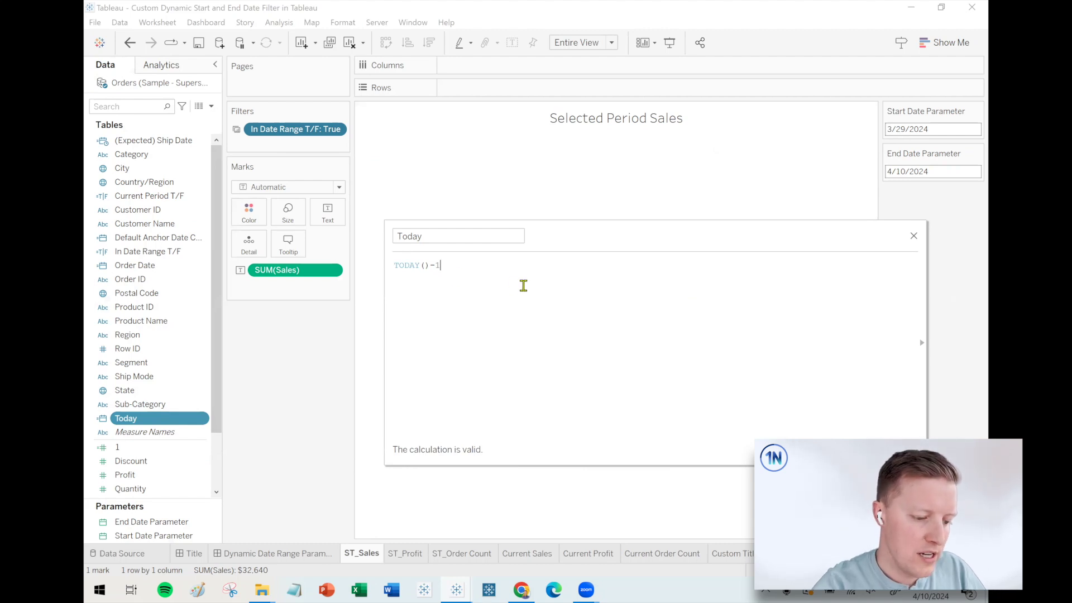
scroll(521, 285, "up", 3)
key("ctrl+a")
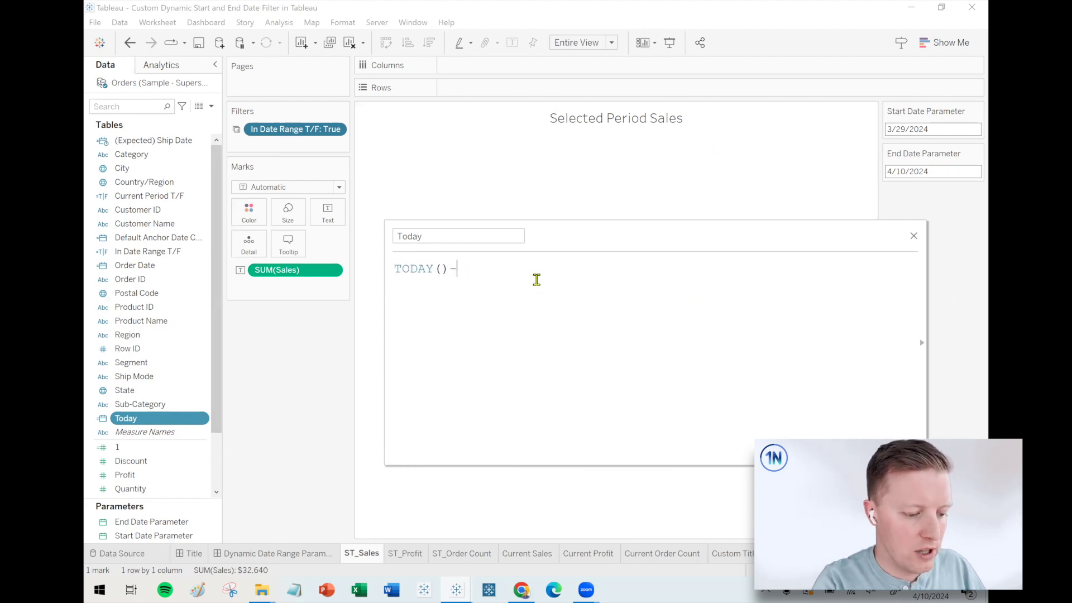
key("BackSpace")
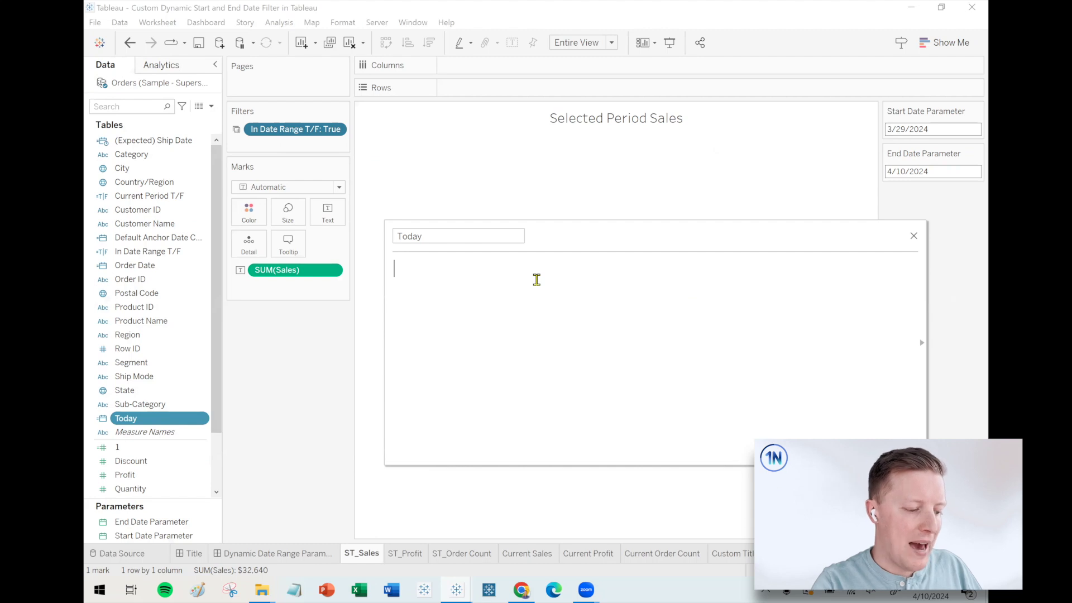
type("MAX(or")
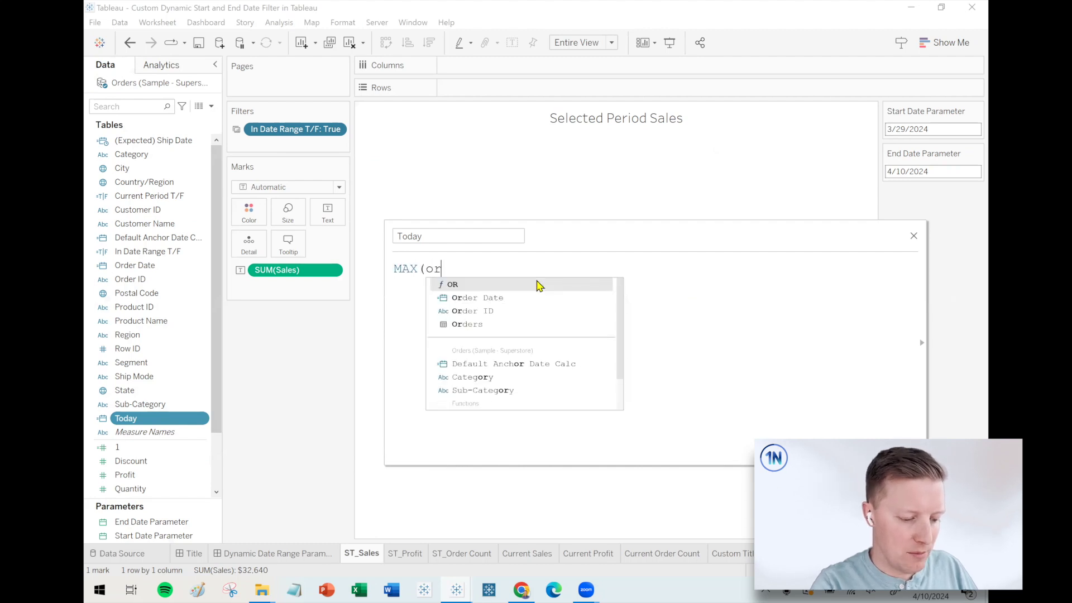
key("Down")
key("Return")
type(")")
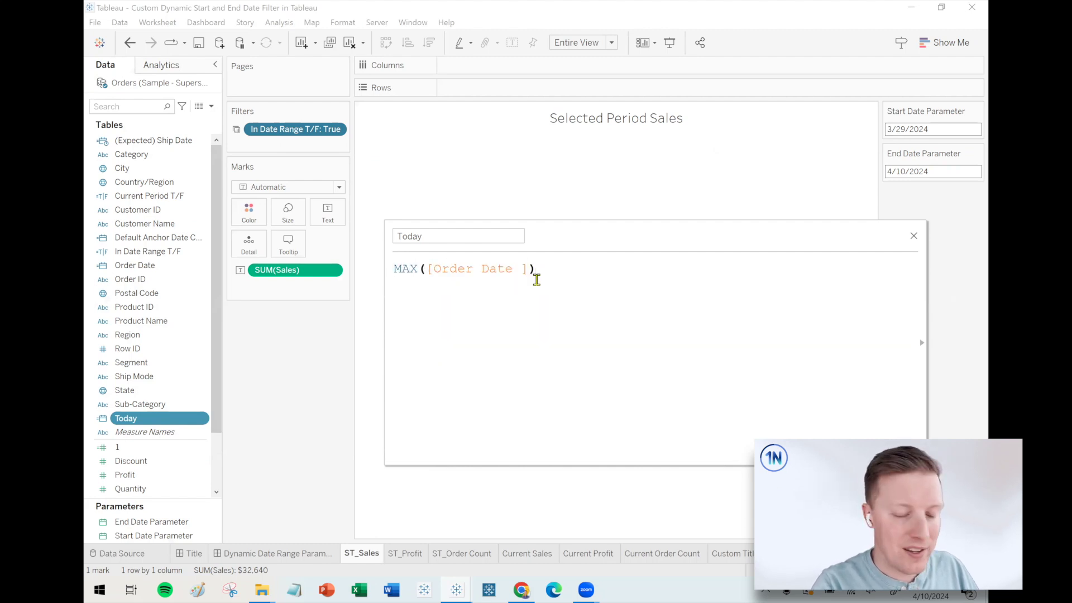
Step: Rename the calculation to Max Order Date
double_click(481, 236)
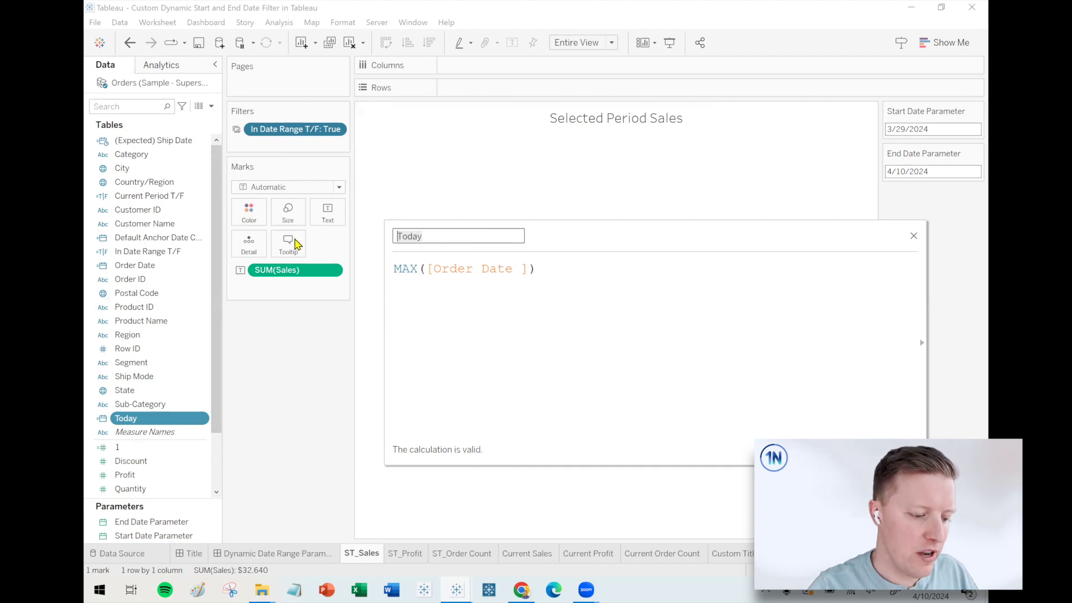
type("Max")
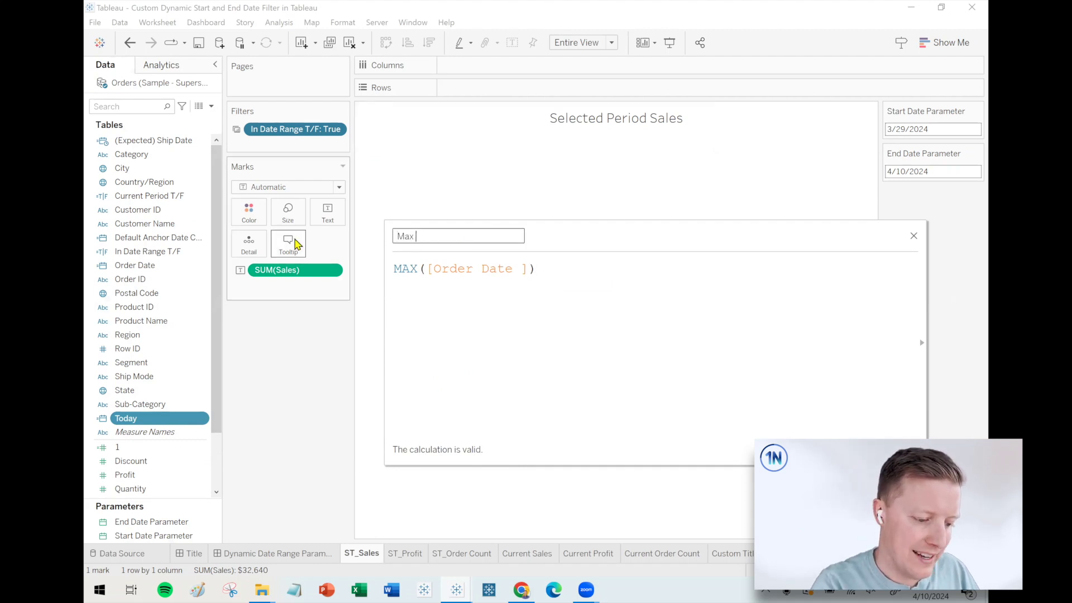
type(" Order Date")
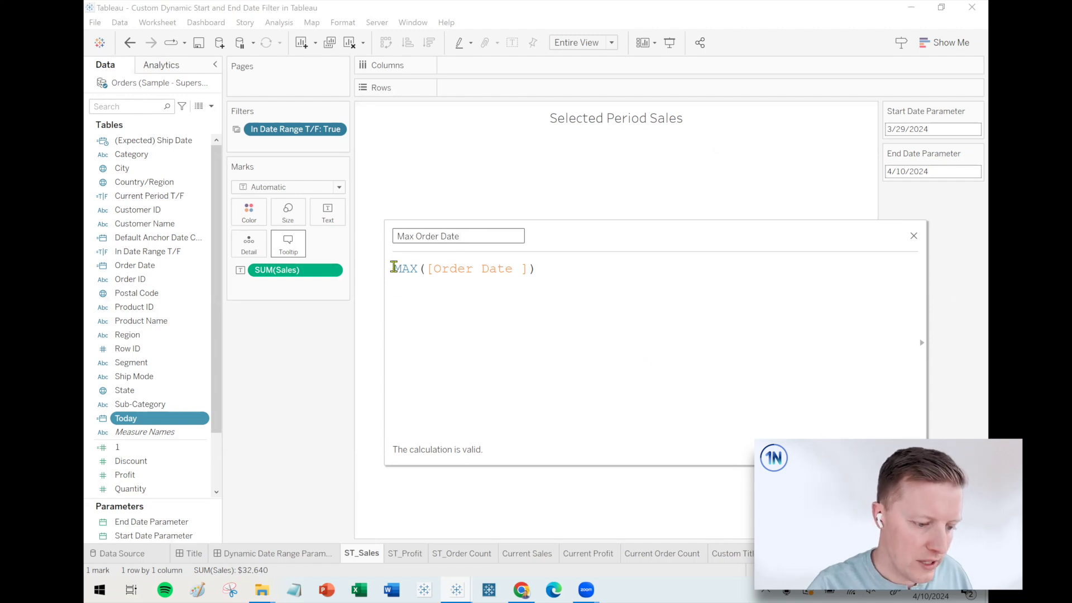
left_click_drag(395, 269, 419, 270)
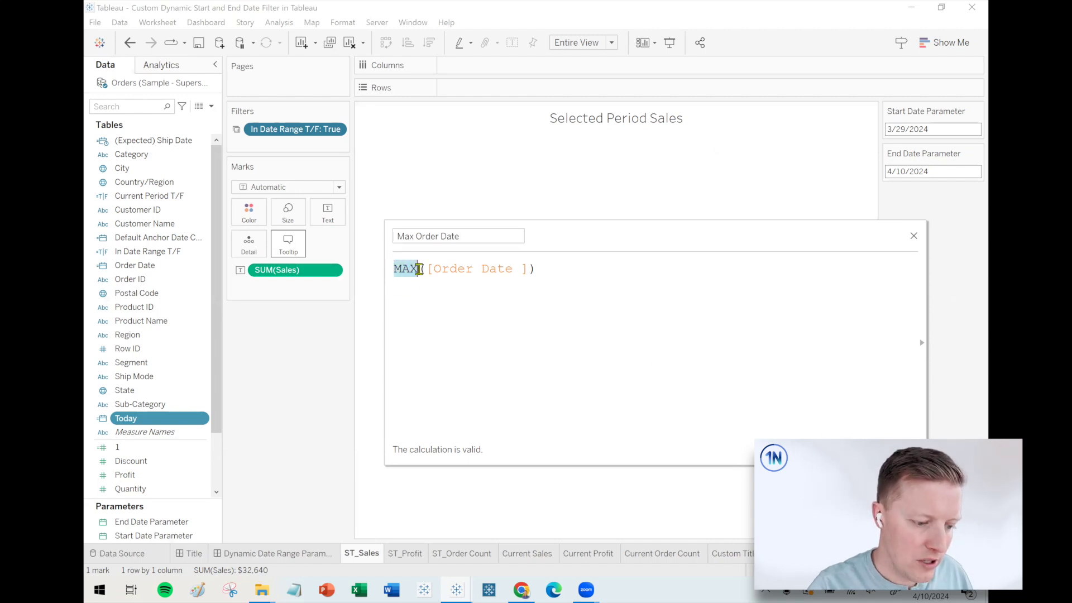
left_click(581, 276)
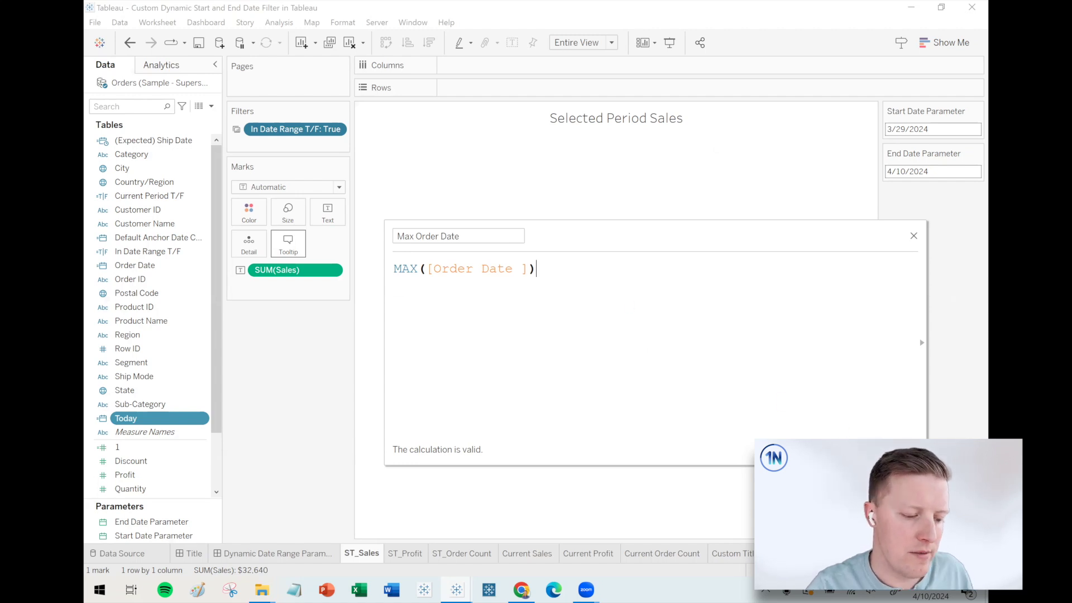
Step: Save Max Order Date and check it among the End Date Parameter's opening-value choices
left_click(892, 449)
left_click(977, 152)
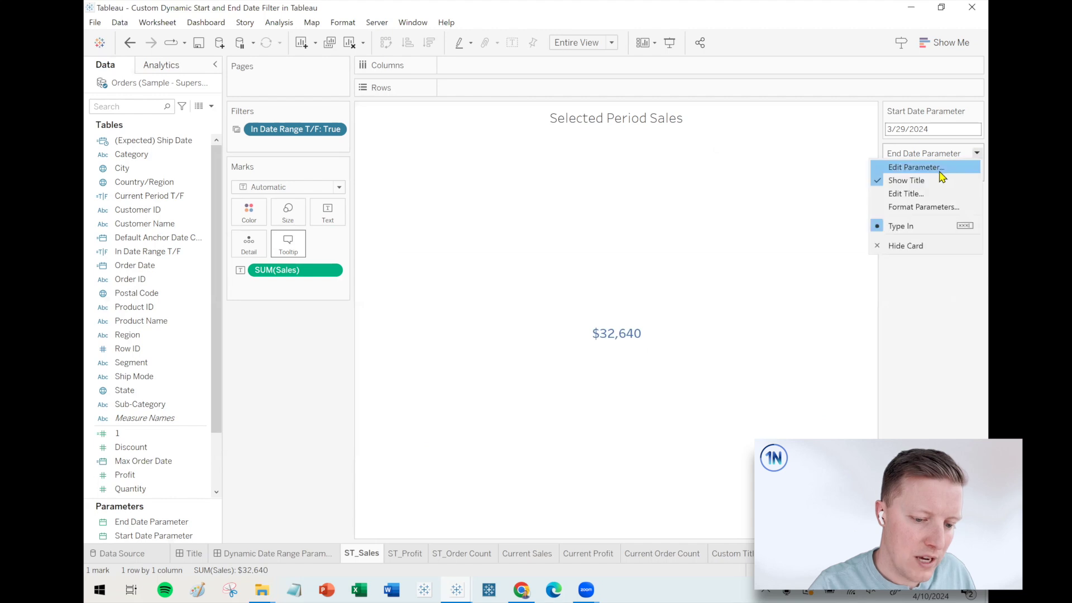
left_click(938, 169)
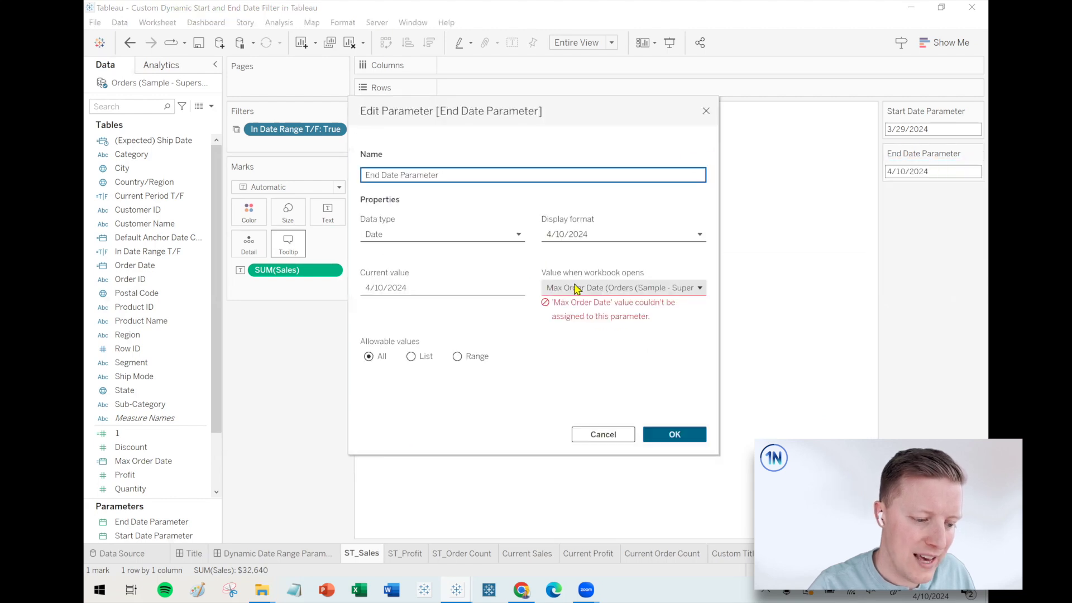
left_click(576, 288)
mouse_move(610, 336)
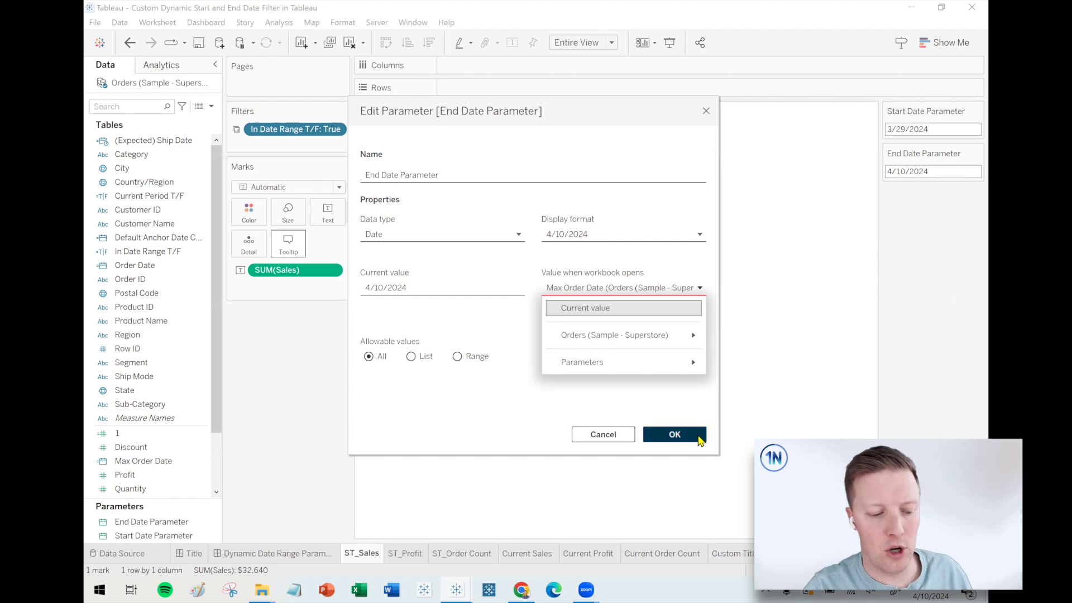
left_click(675, 435)
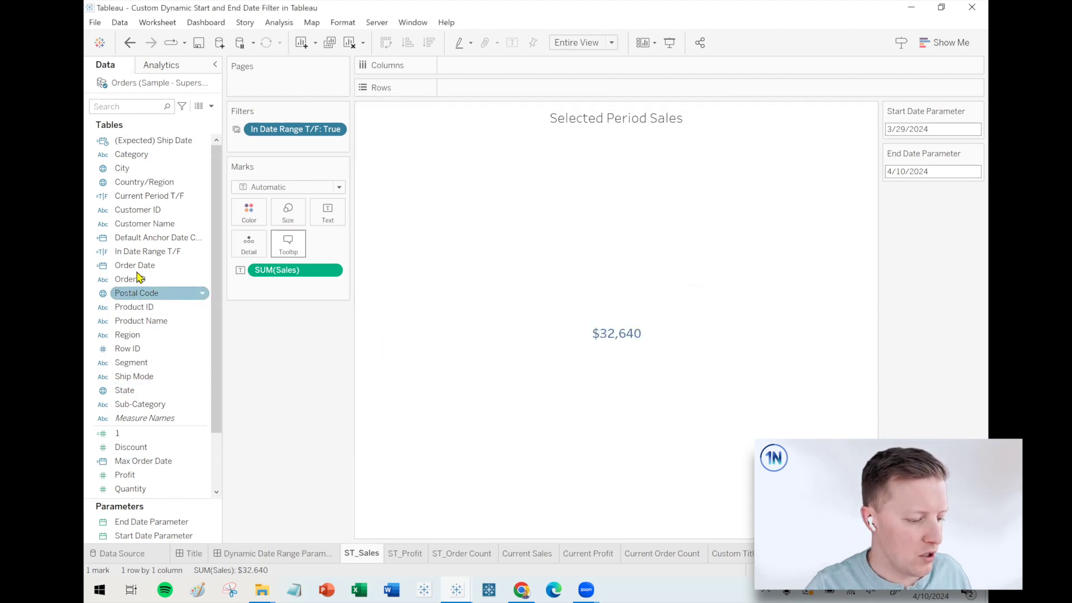
Step: Wrap the Max Order Date formula in braces as { MAX([Order Date]) } and save it
scroll(125, 280, "down", 1)
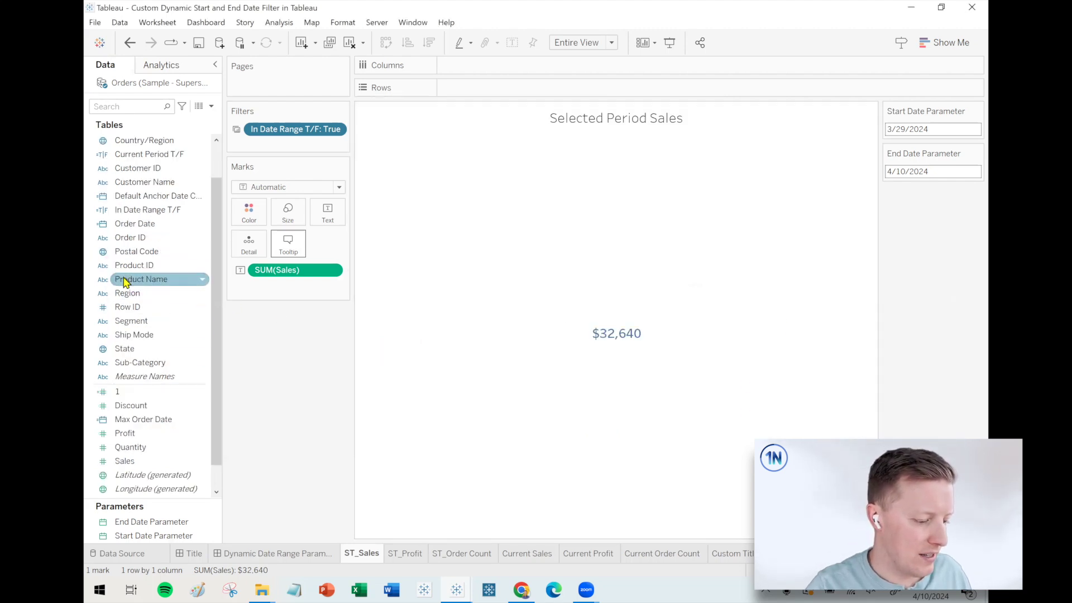
right_click(152, 420)
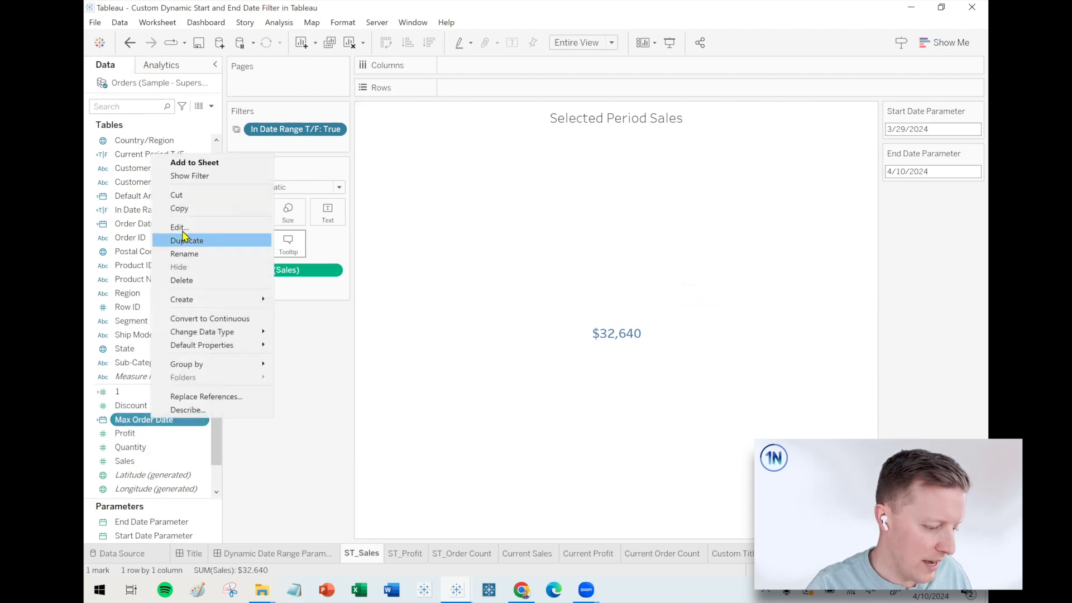
left_click(181, 227)
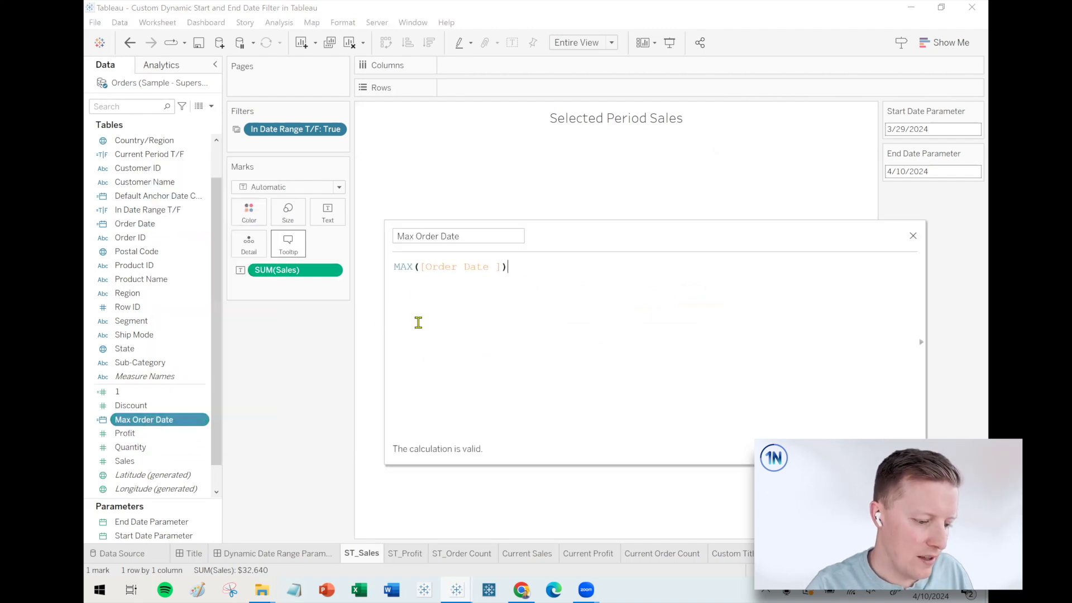
left_click(398, 268)
type("{")
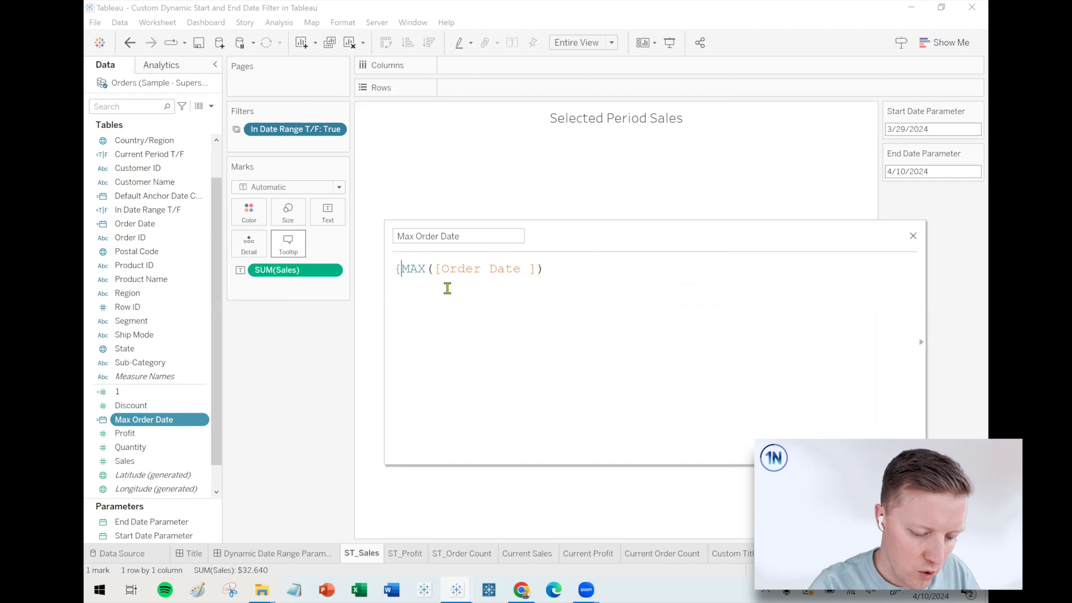
left_click(625, 265)
type("}")
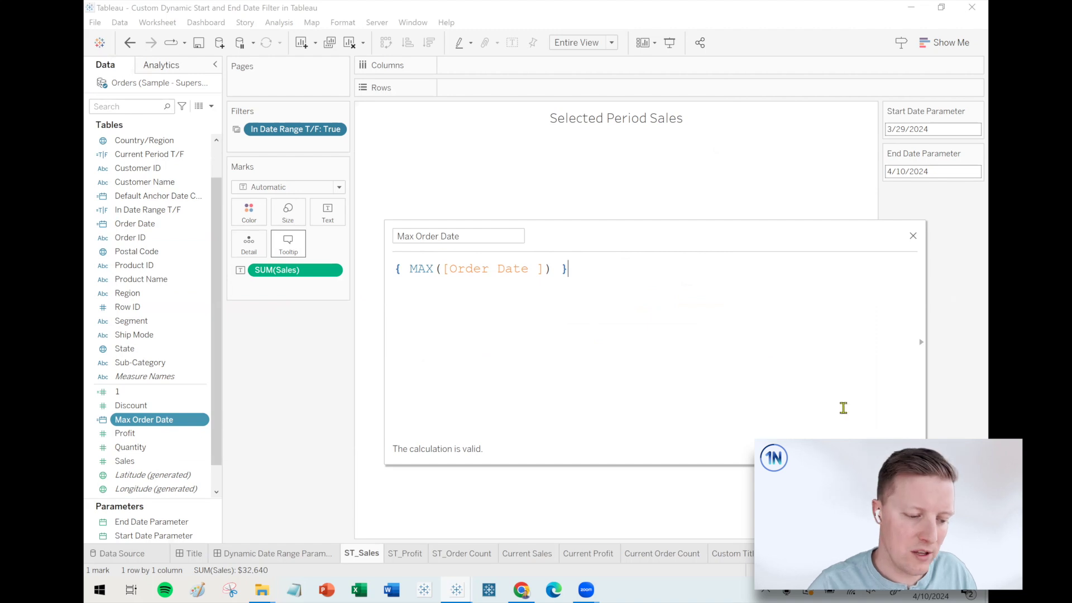
left_click(899, 449)
Step: Drag the In Date Range T/F field over, then default the End Date Parameter to Max Order Date
left_click(140, 211)
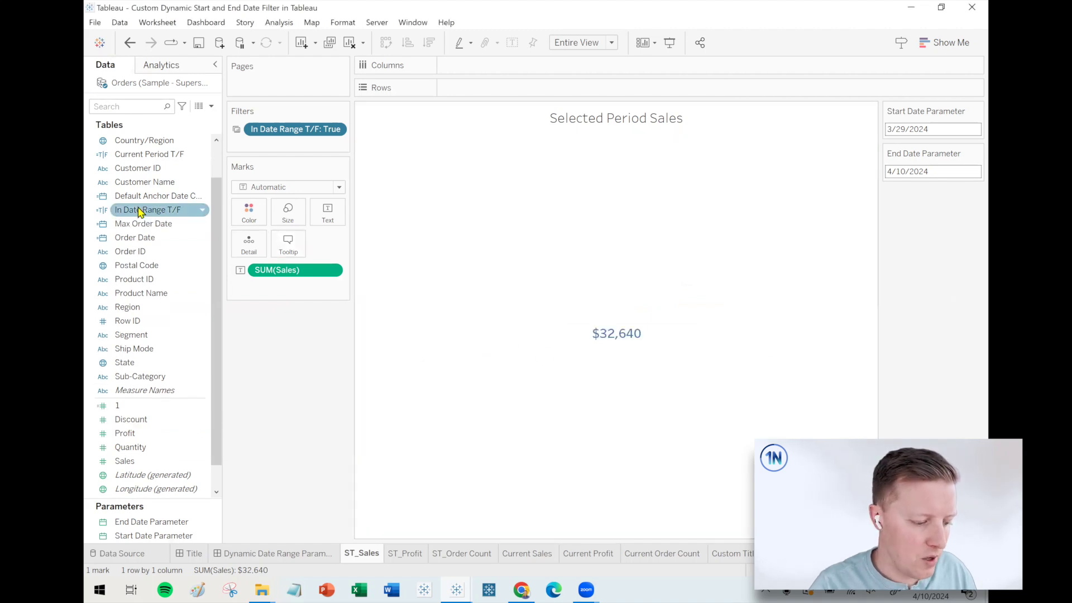
left_click_drag(141, 211, 922, 155)
left_click(977, 153)
left_click(940, 166)
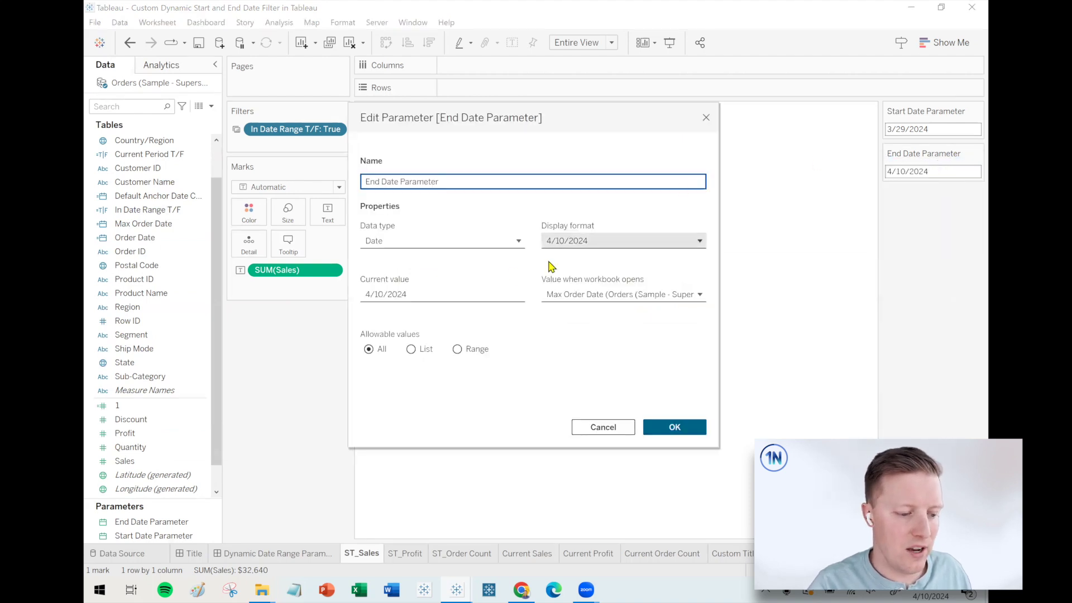
left_click(589, 296)
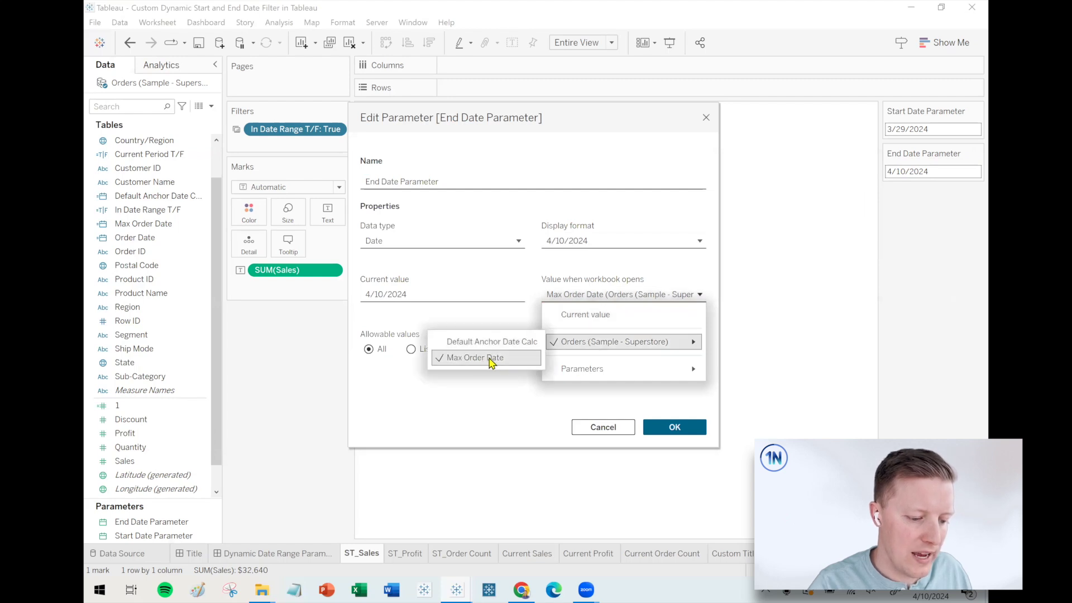
left_click(484, 359)
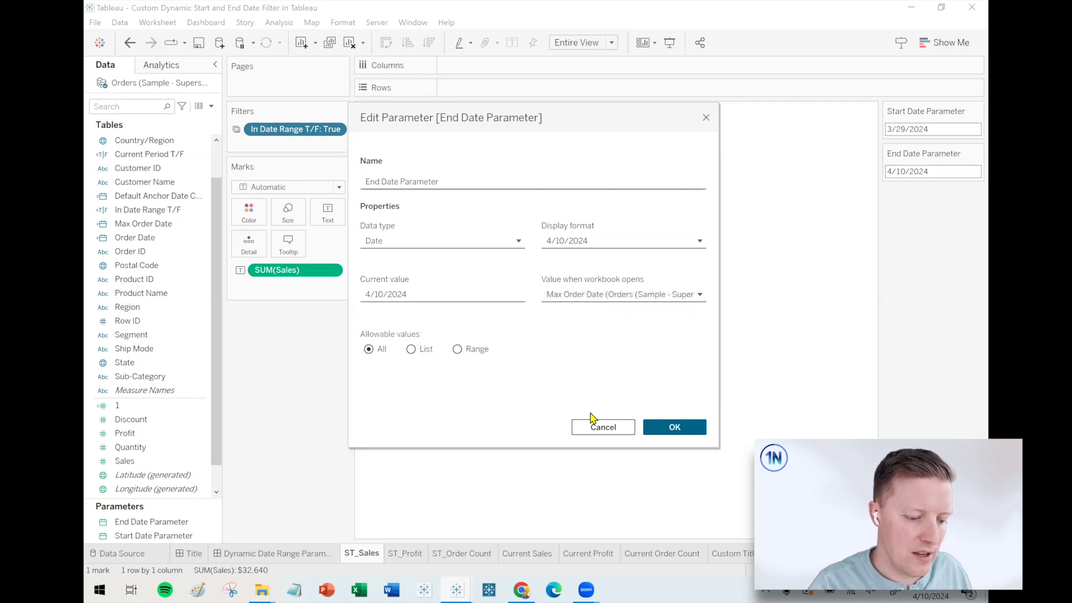
left_click(673, 428)
right_click(152, 224)
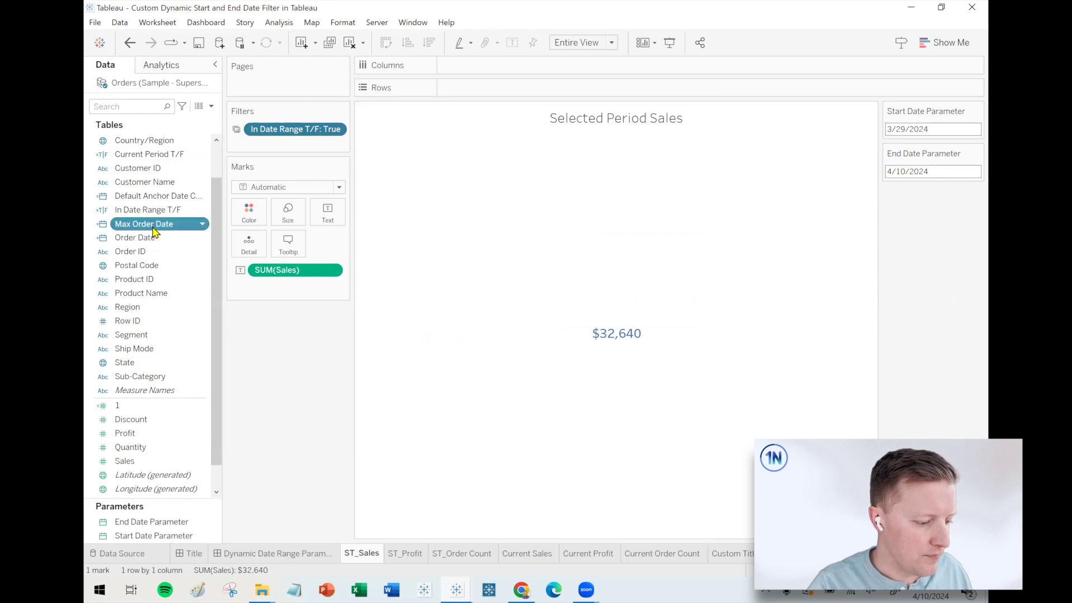
Step: Start a new calculation from Max Order Date named Max Order Date - 13 Days
mouse_move(223, 372)
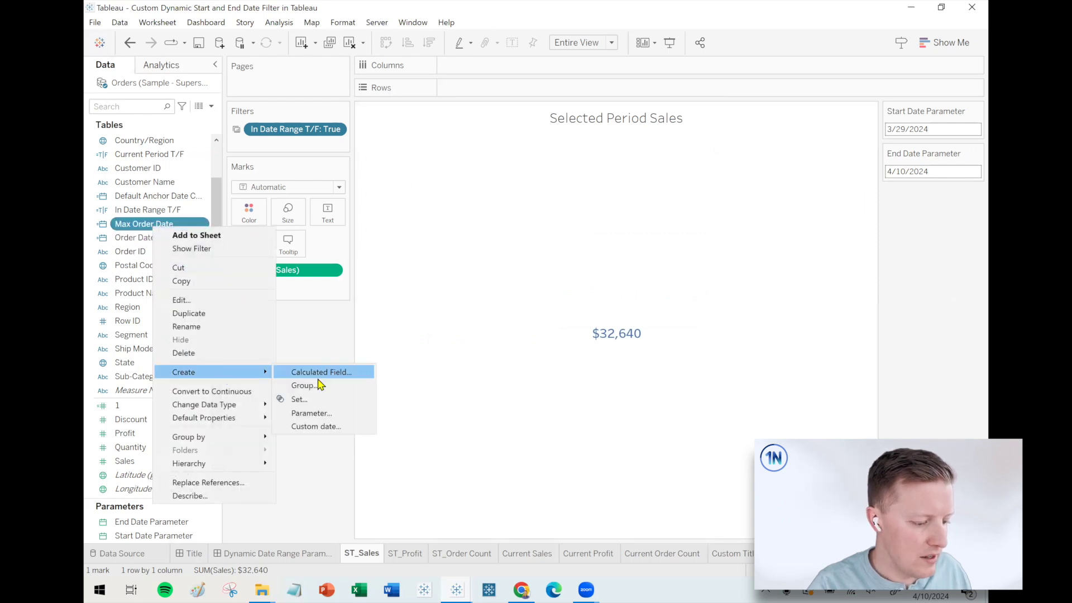
left_click(331, 370)
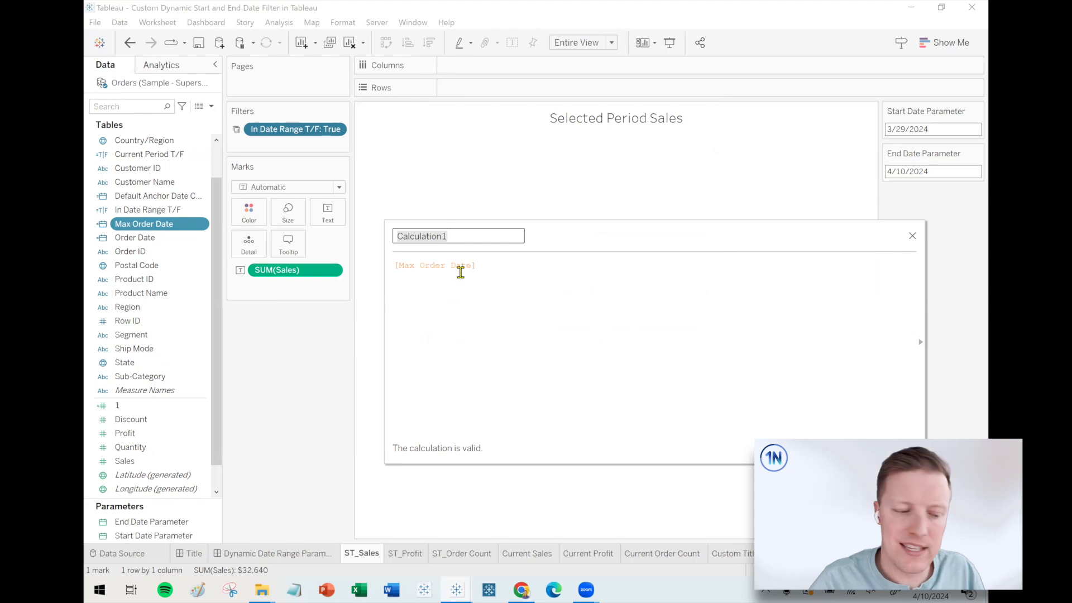
key("ctrl+a")
type("12")
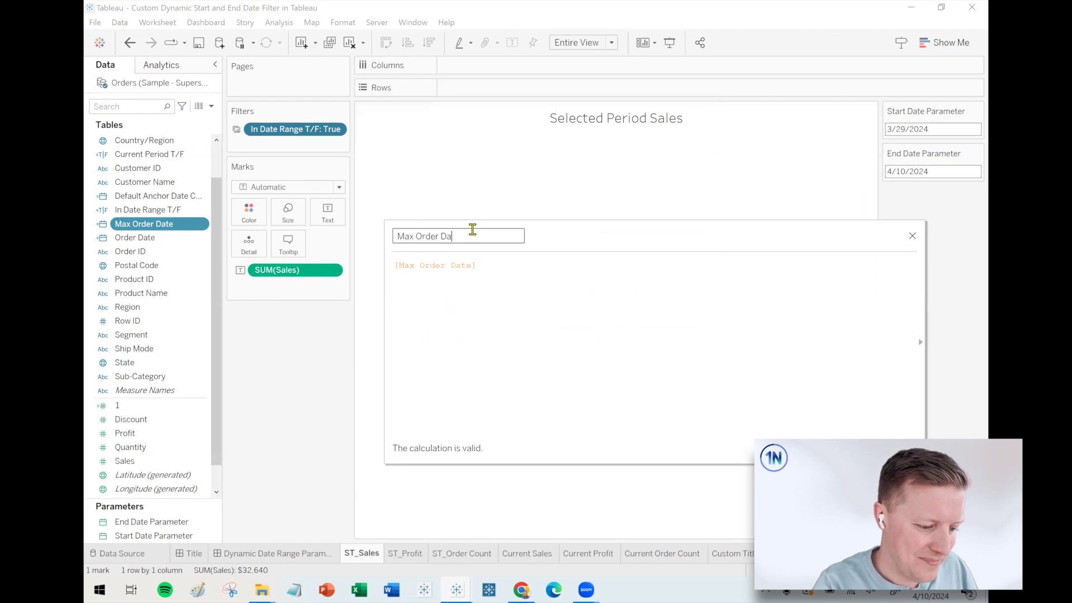
type("ys")
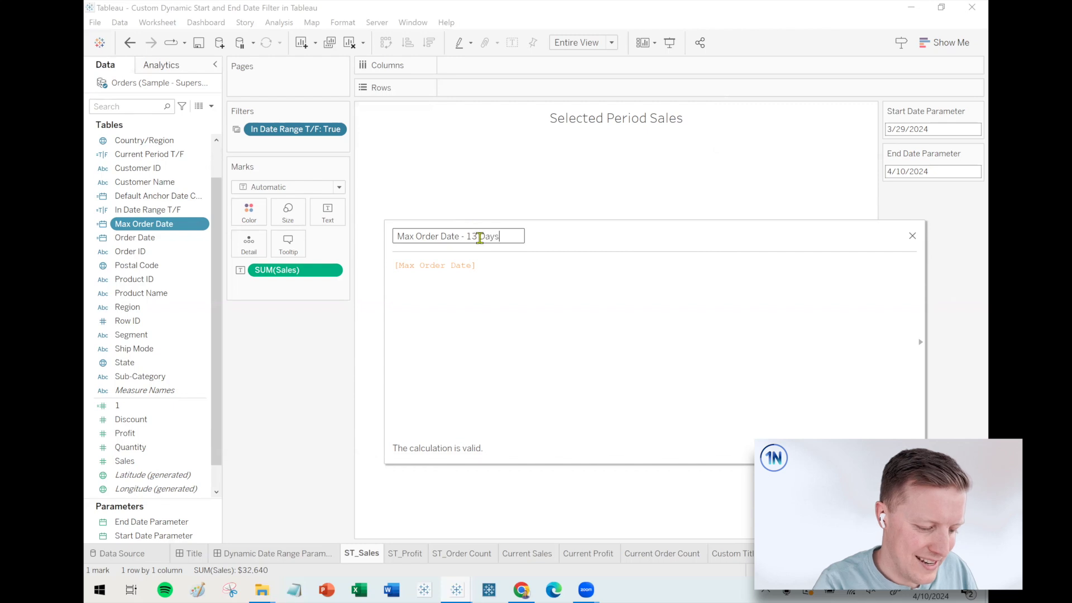
Step: Enter the formula DATEADD('day',-13,[Max Order Date]) for the new calculation
left_click(528, 339)
scroll(528, 339, "up", 2)
left_click(393, 272)
key("Return")
type("DATE")
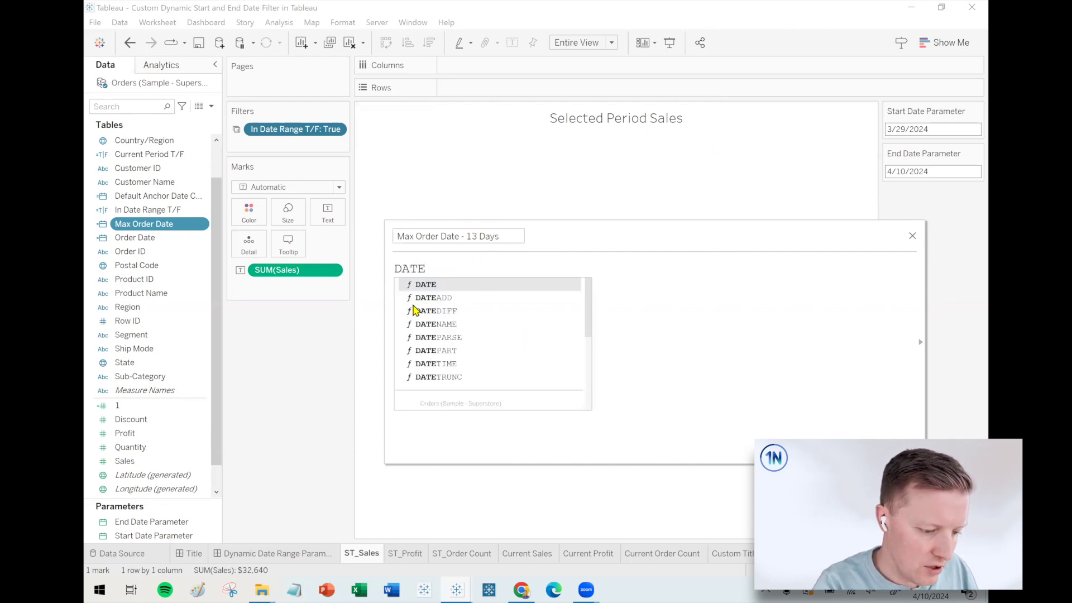
double_click(415, 311)
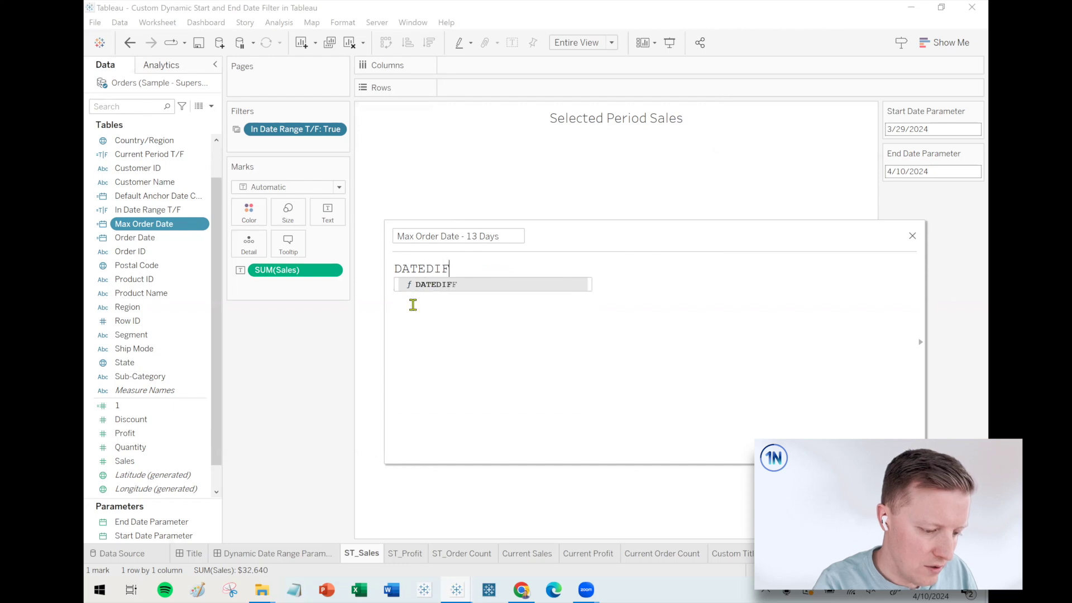
type("'da")
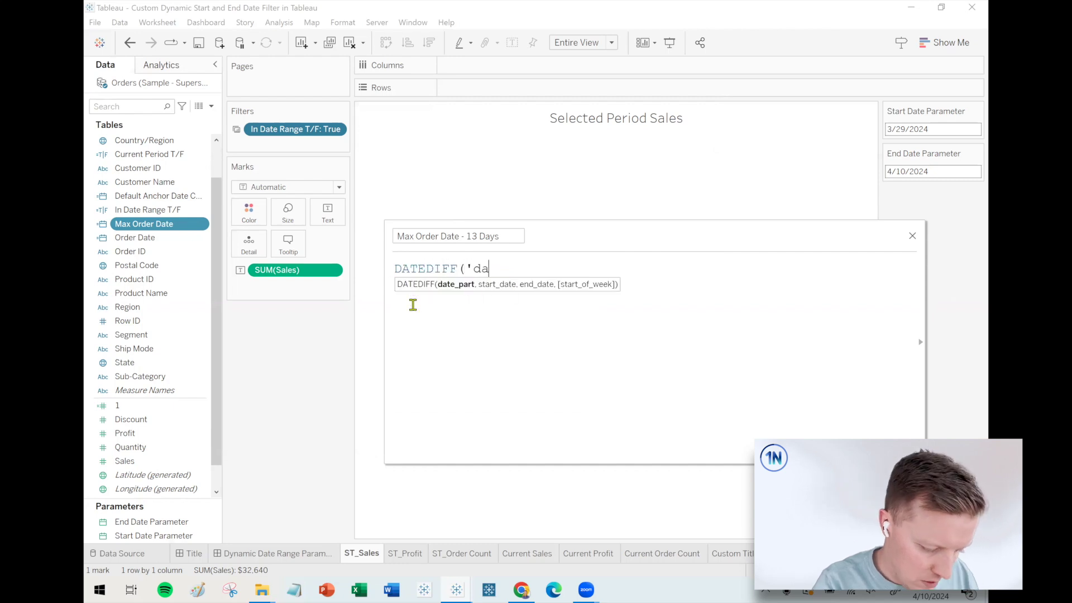
key("BackSpace")
key("BackSpace")
key("BackSpace")
key("BackSpace")
key("BackSpace")
key("BackSpace")
key("BackSpace")
key("BackSpace")
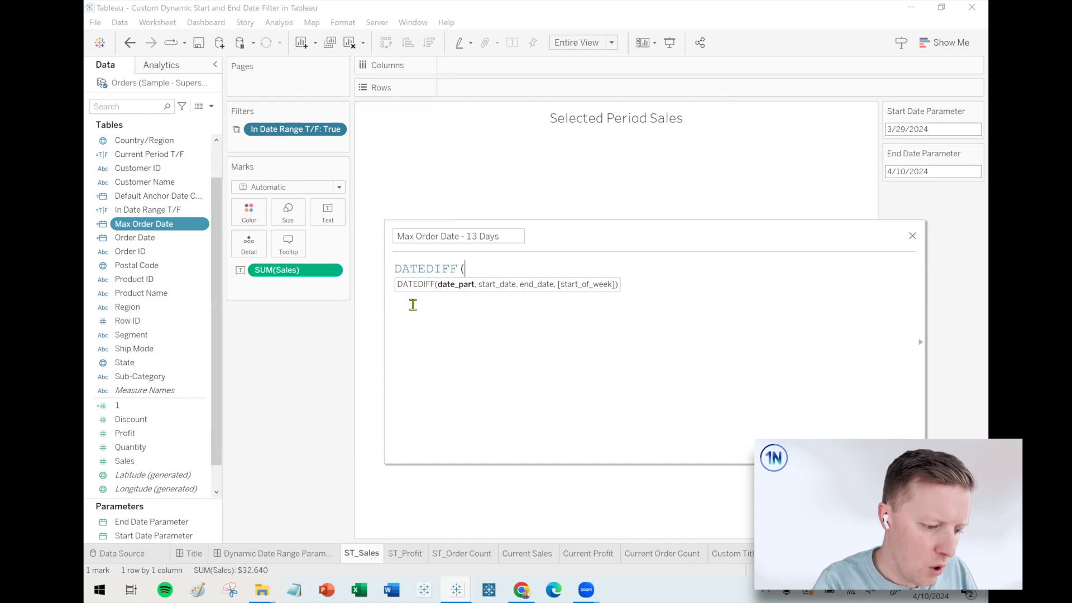
key("BackSpace")
type("ADD('")
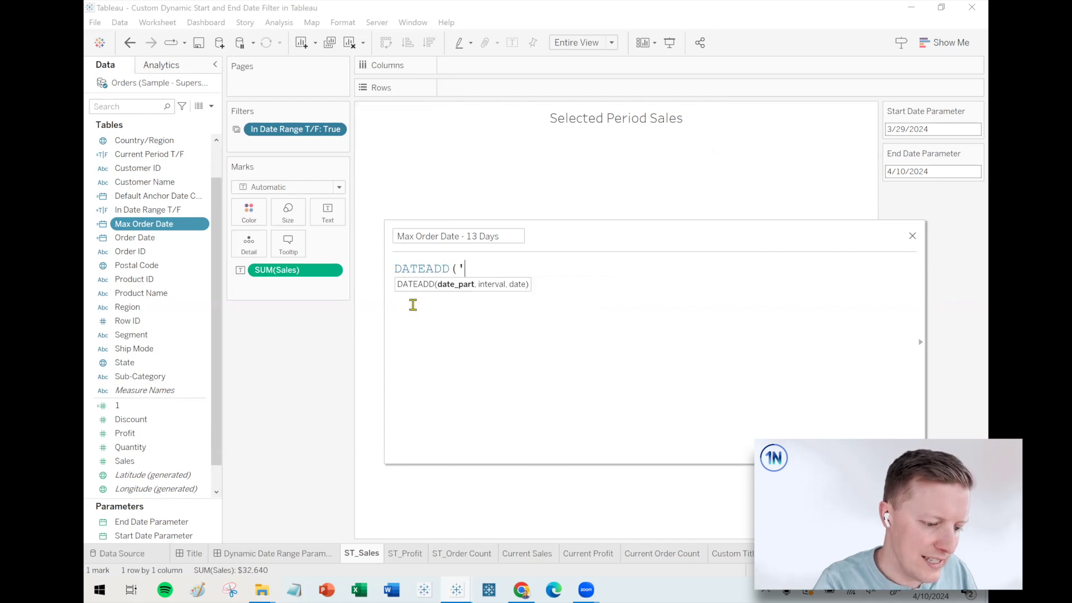
type("day',-1")
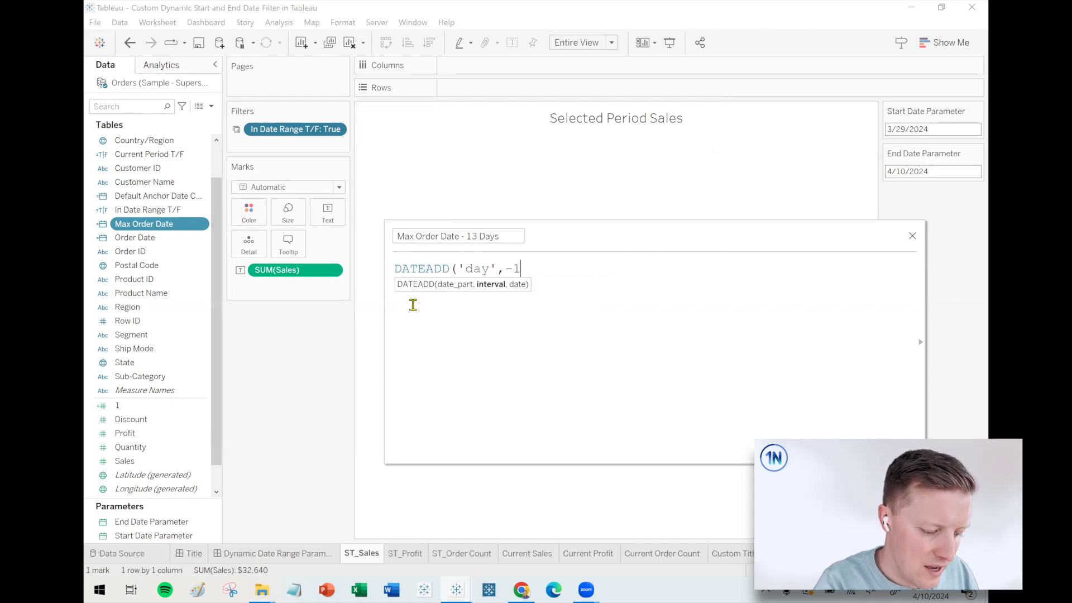
type("3,[Max Order Date]")
key("Return")
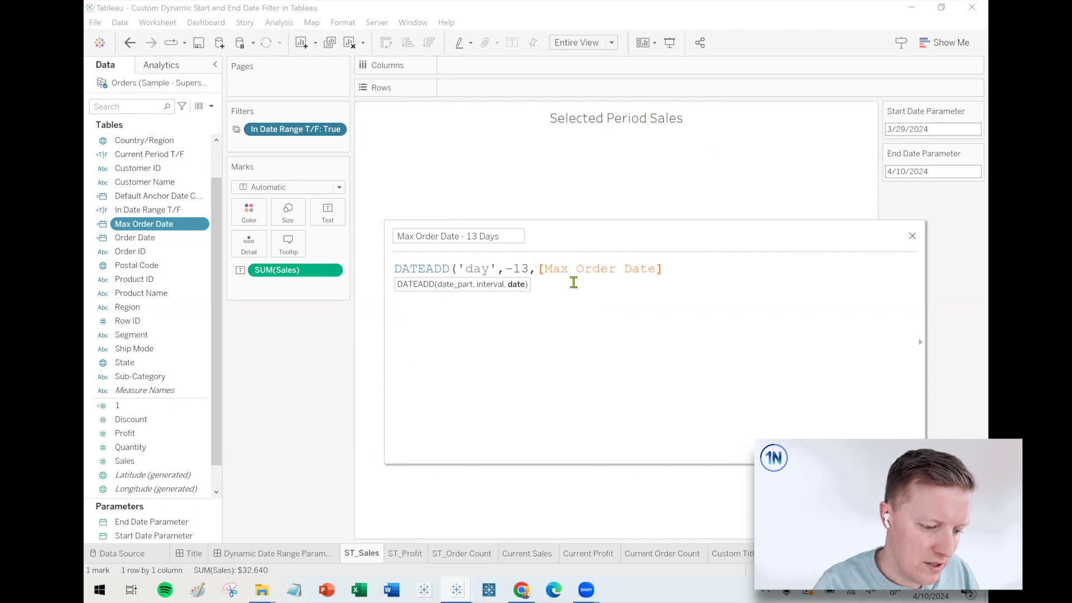
type(")")
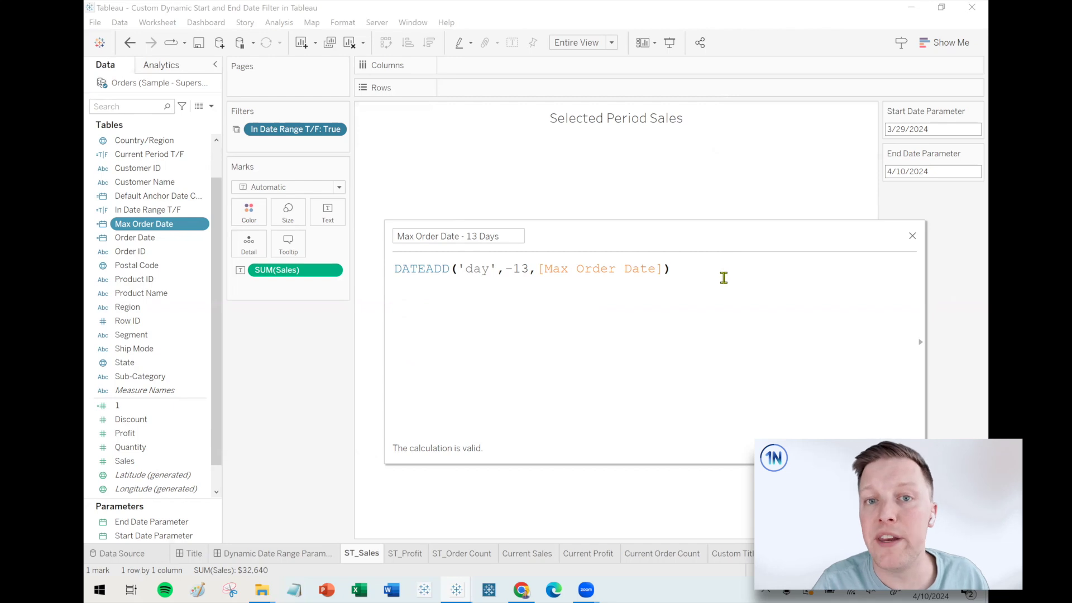
left_click(902, 450)
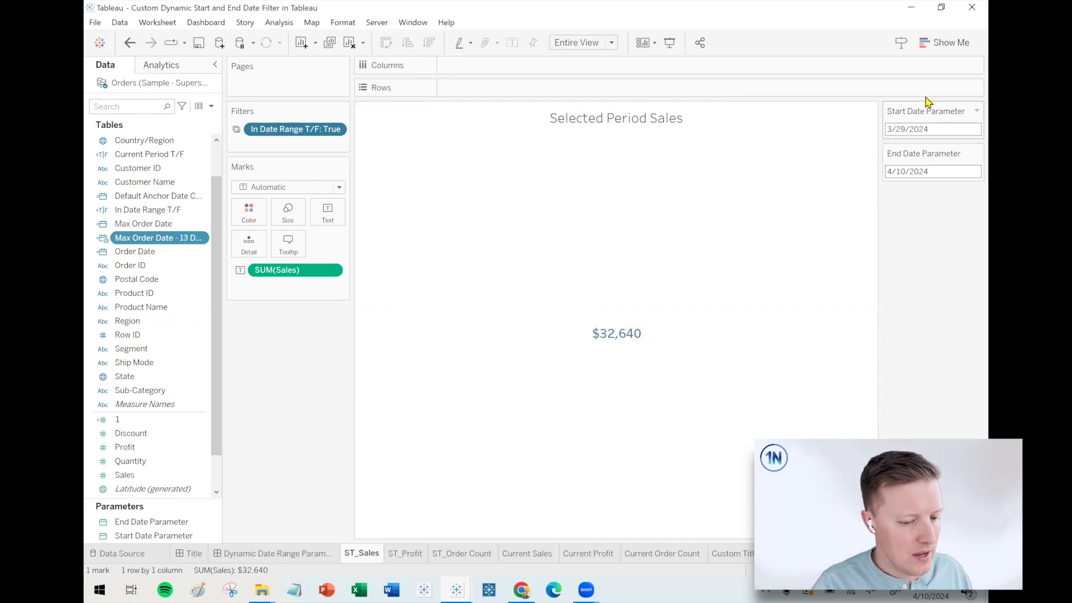
left_click(977, 110)
left_click(962, 126)
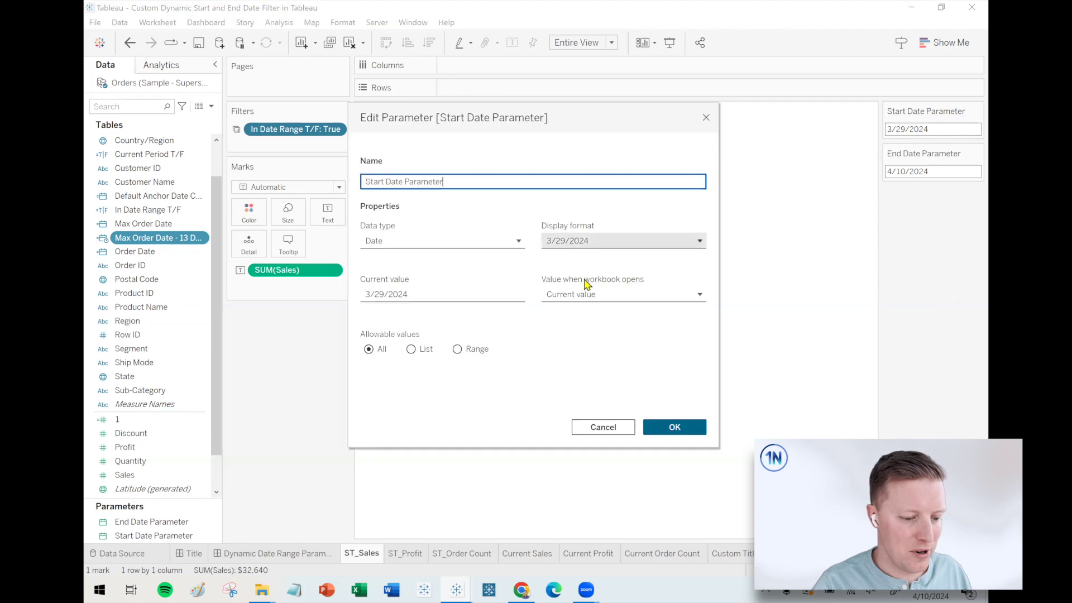
left_click(589, 296)
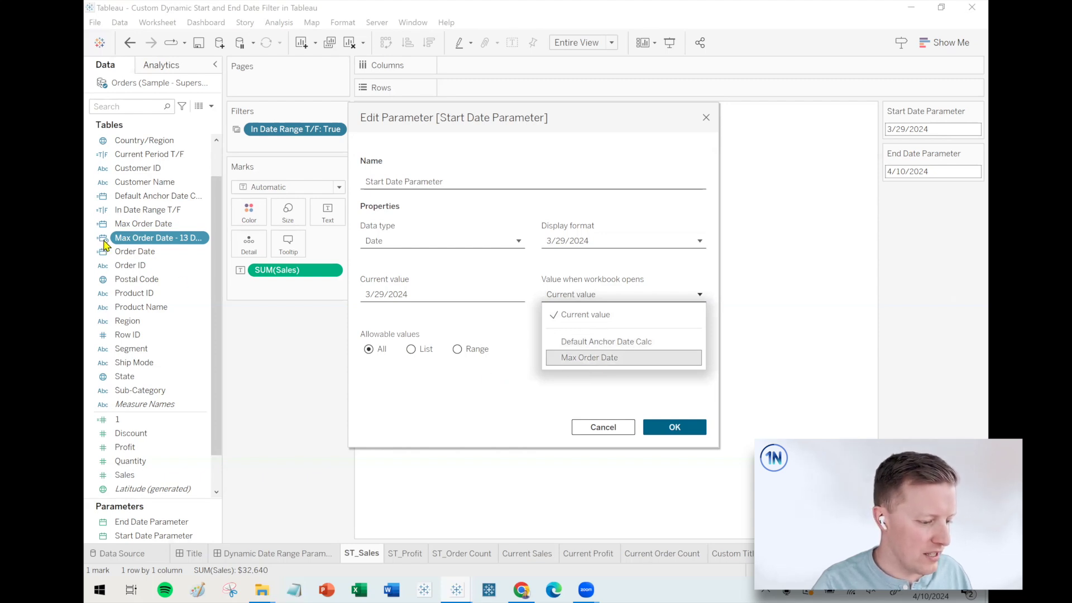
left_click(705, 117)
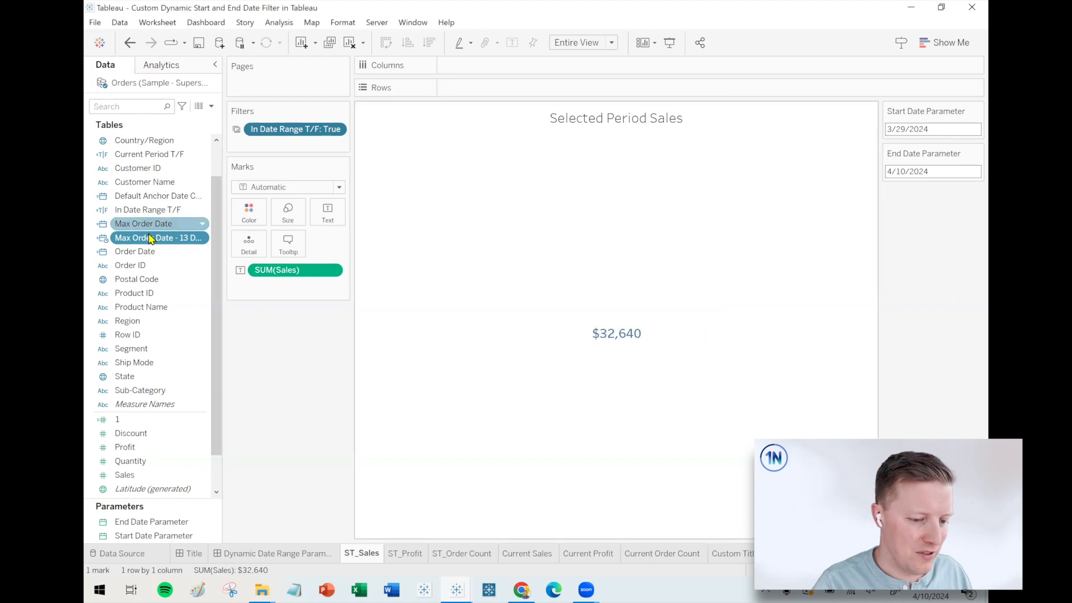
right_click(135, 242)
left_click(141, 313)
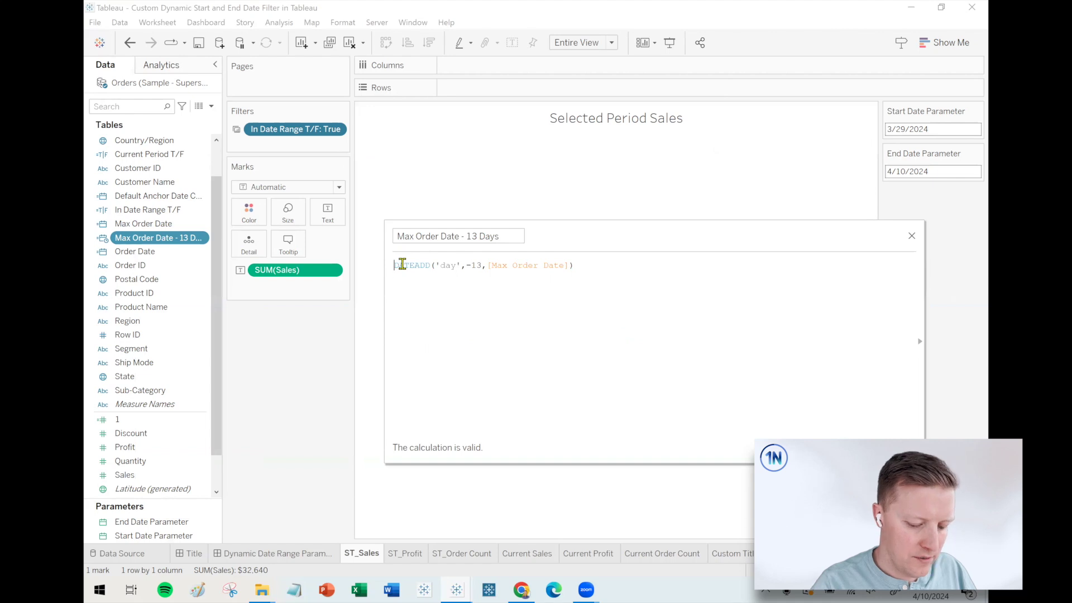
Step: Wrap the Max Order Date - 13 Days formula in DATE( ) and save it
key("Return")
type("DATE(")
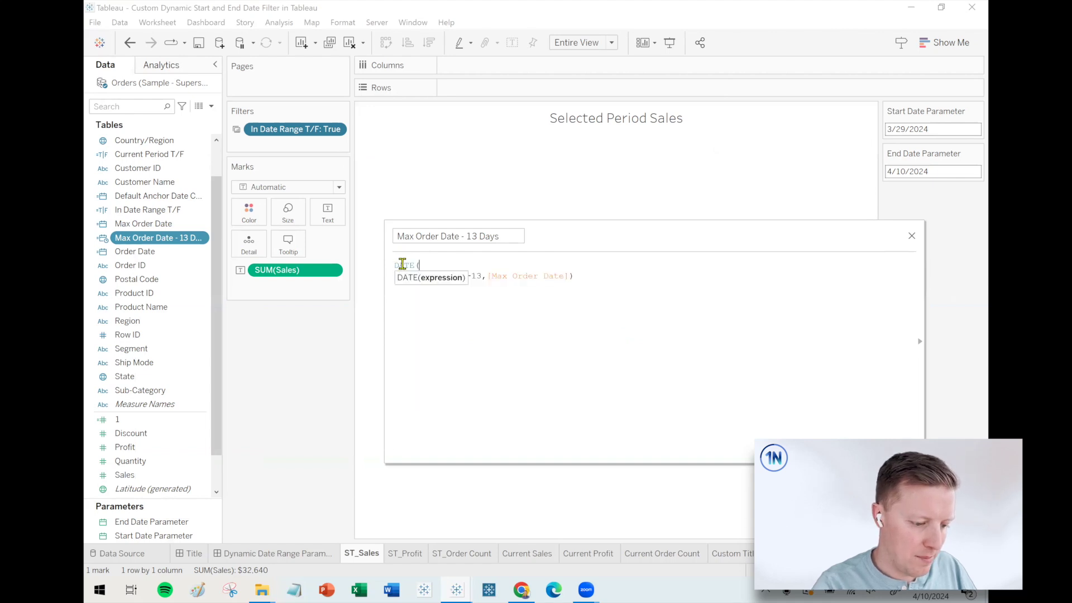
left_click(685, 284)
key("Return")
type(")")
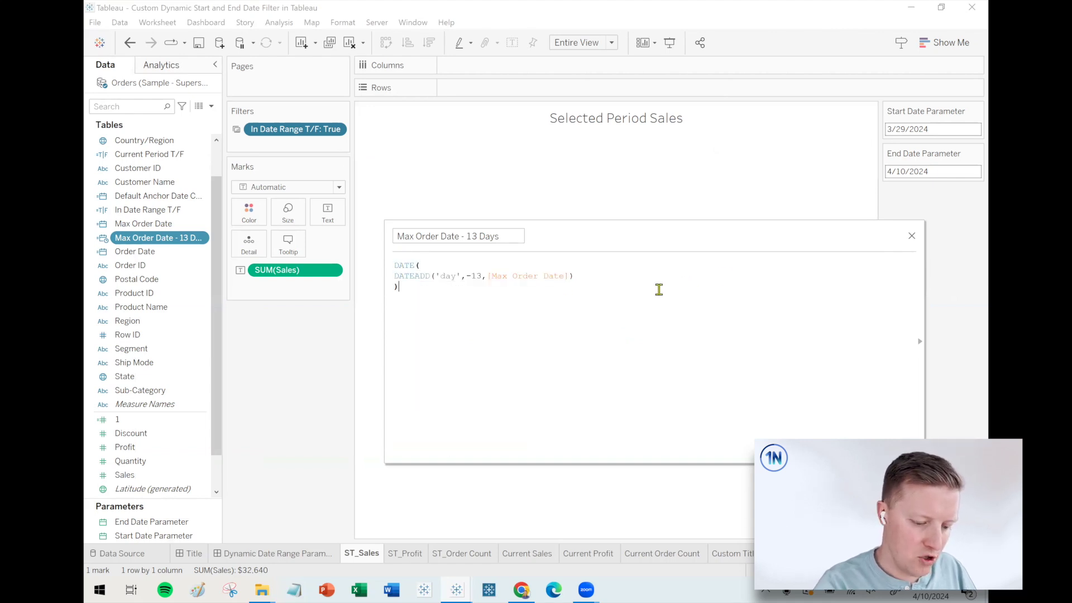
left_click(897, 450)
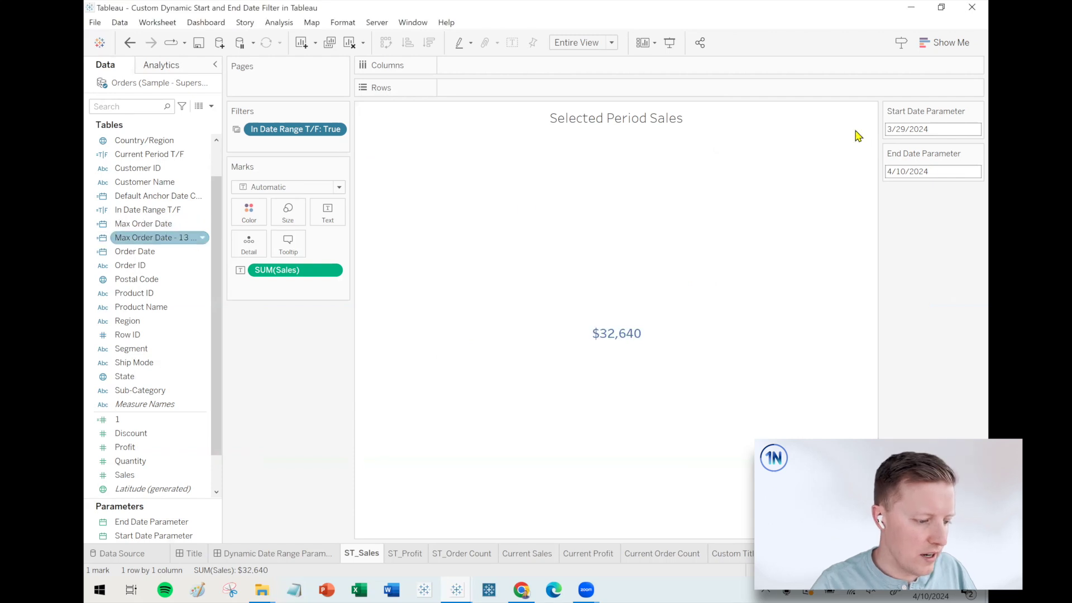
Step: Set the Start Date Parameter's workbook-open value, giving a 3/29/2024 to 4/10/2024 range
left_click(970, 119)
key("Escape")
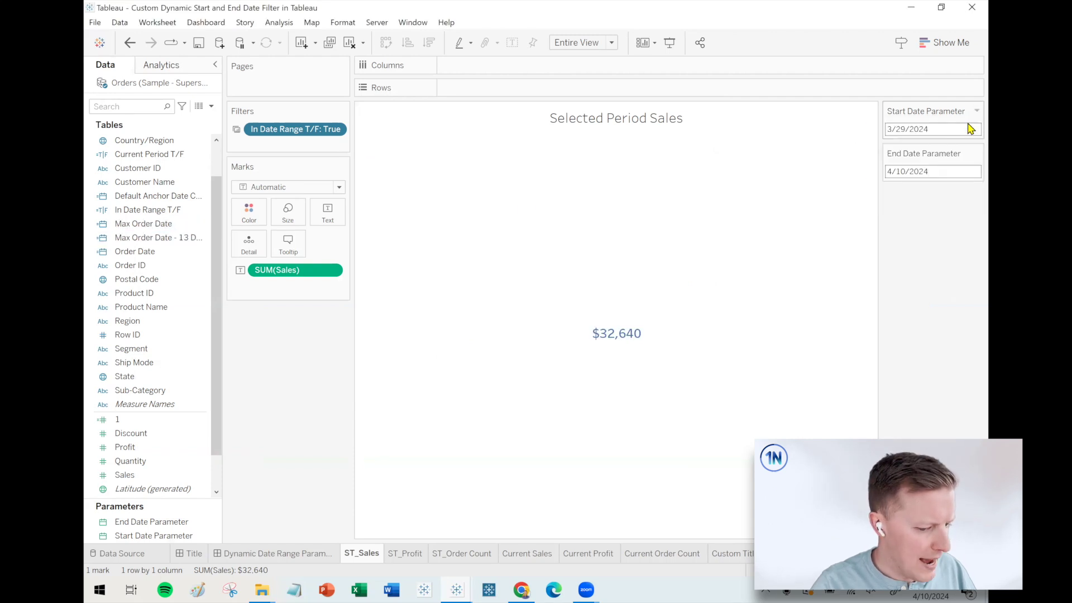
left_click(694, 259)
left_click(637, 241)
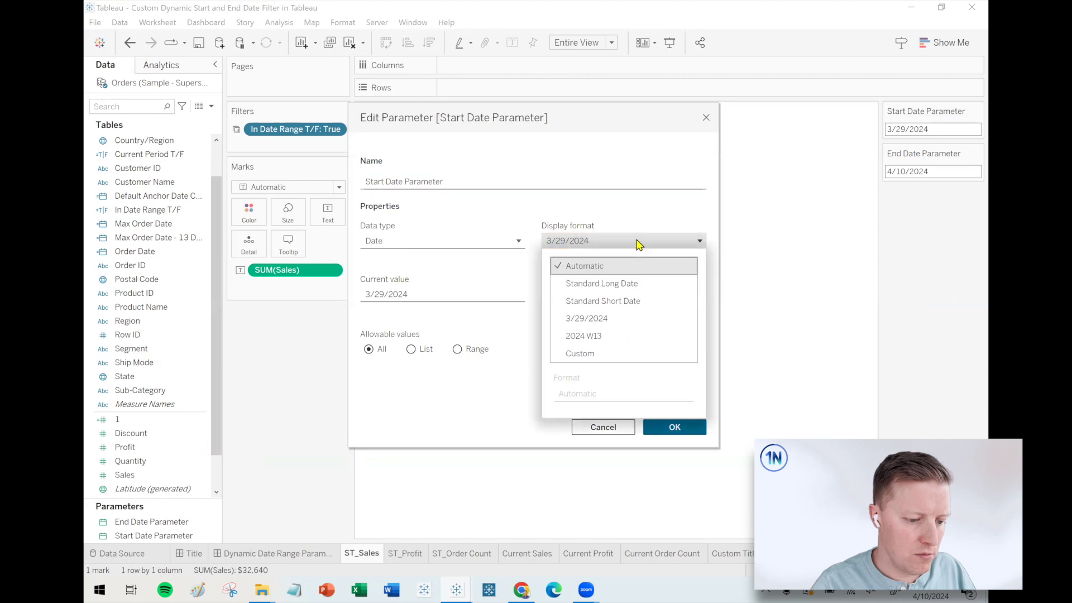
left_click(631, 246)
left_click(614, 294)
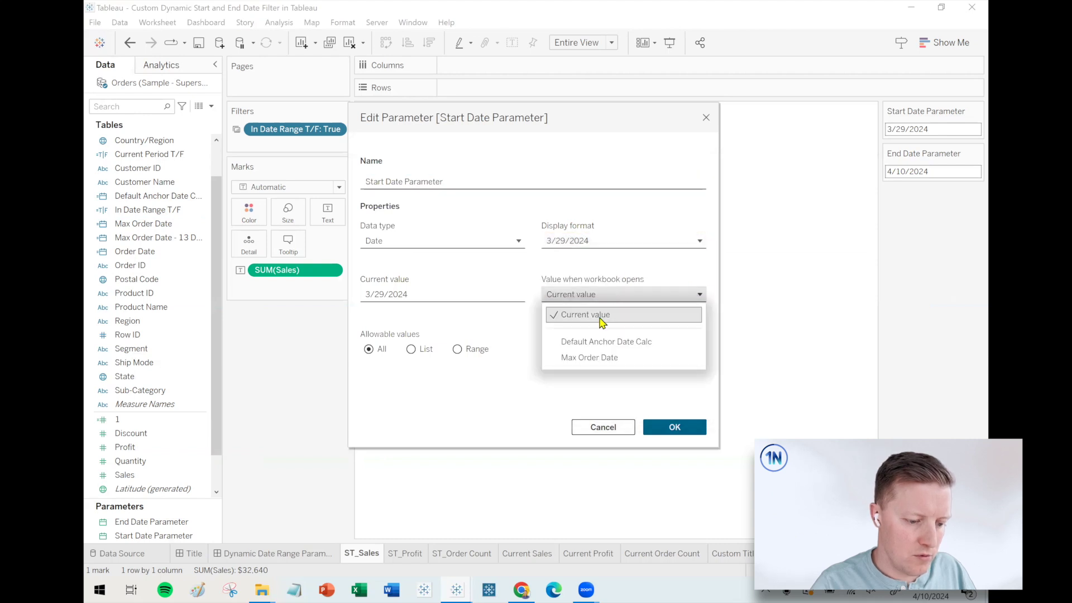
left_click(554, 390)
left_click(676, 426)
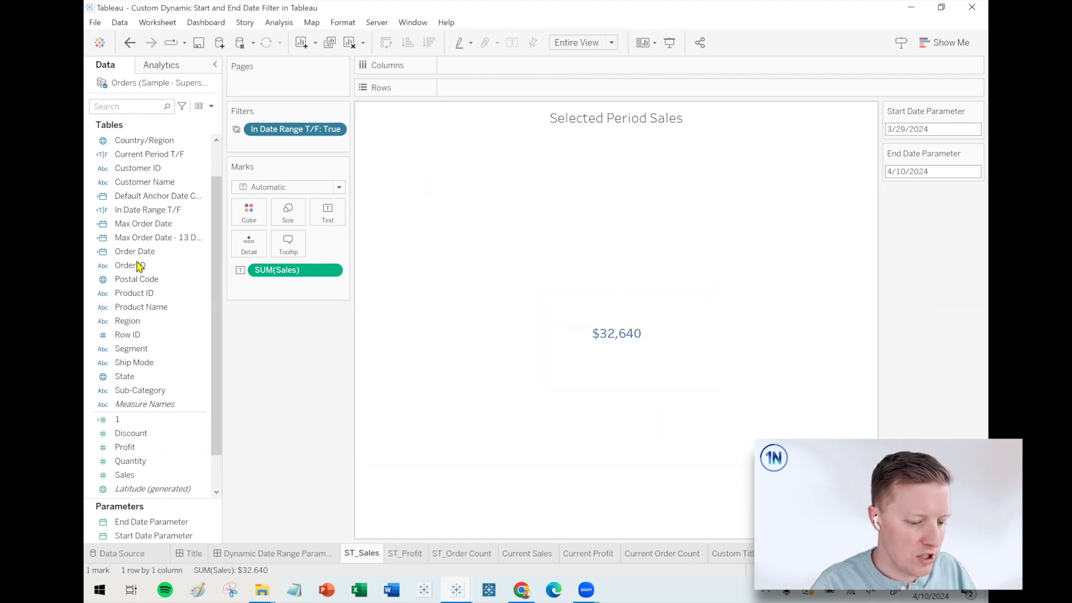
left_click_drag(216, 246, 247, 241)
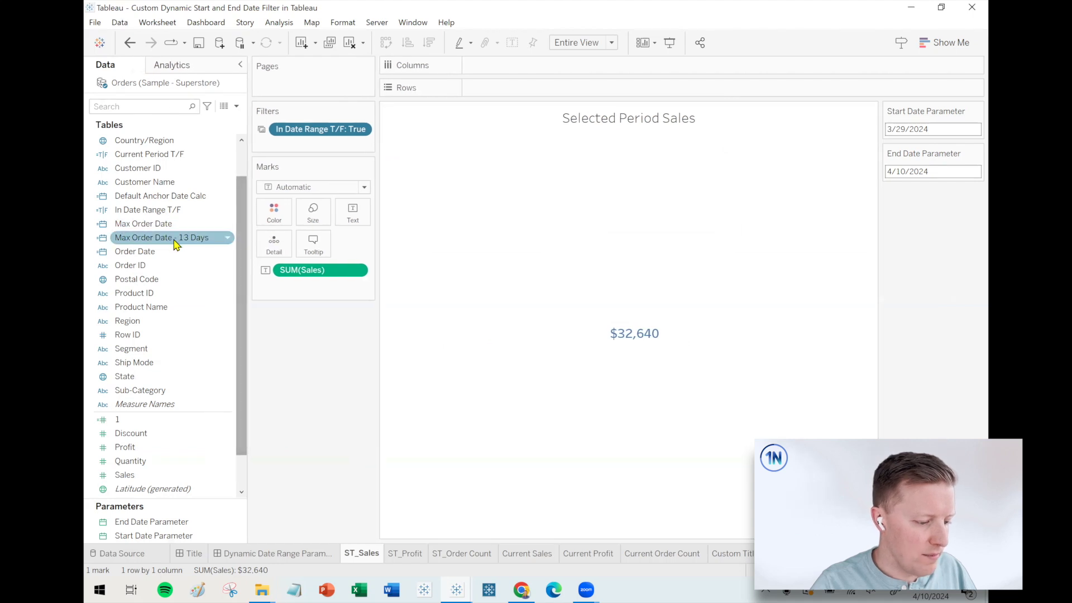
Step: Rewrite Max Order Date - 13 Days as { MAX(DATE(DATEADD('day',-13,[Max Order Date]))) } and save it
right_click(175, 239)
left_click(215, 313)
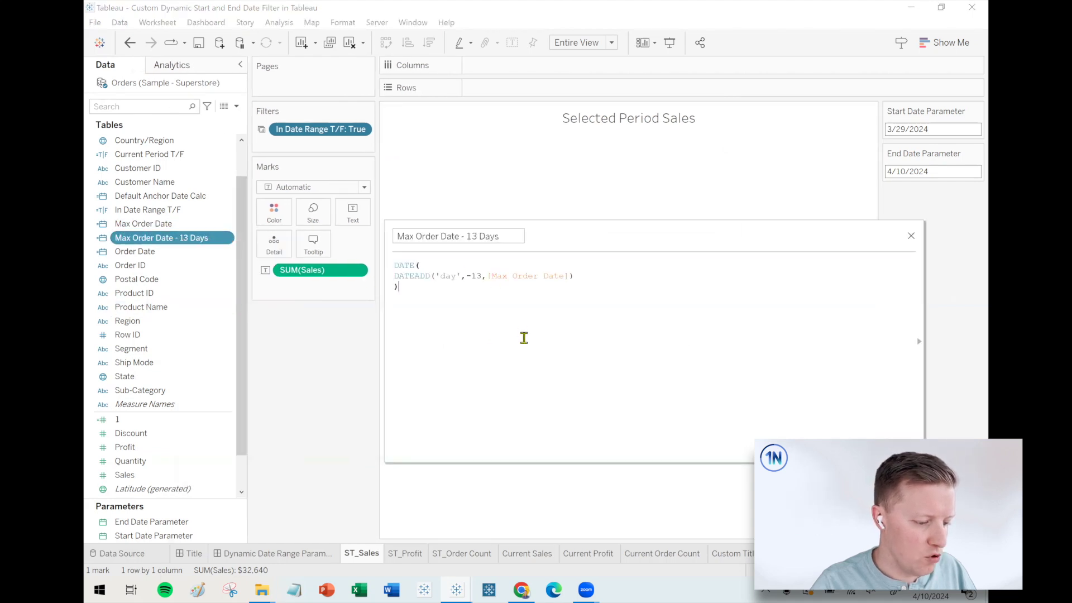
left_click(394, 270)
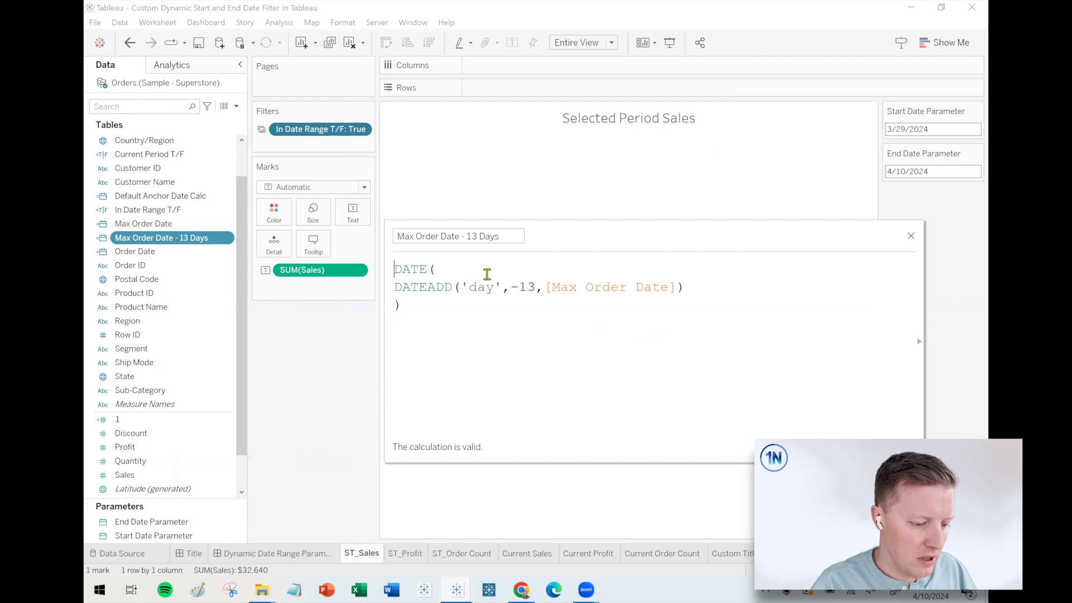
key("Return")
key("Up")
type("{")
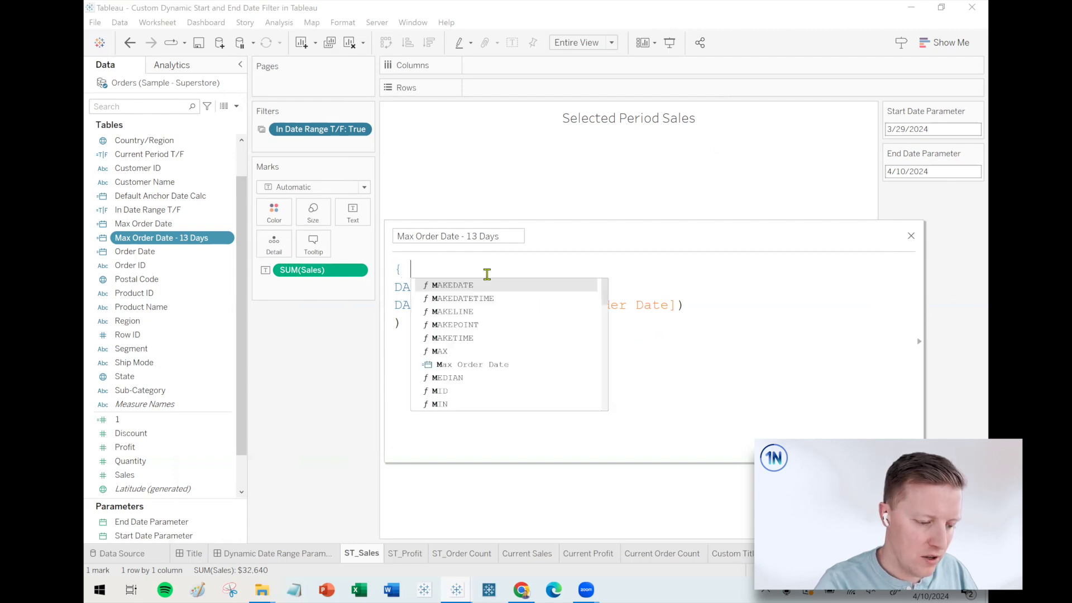
type(" MAX(")
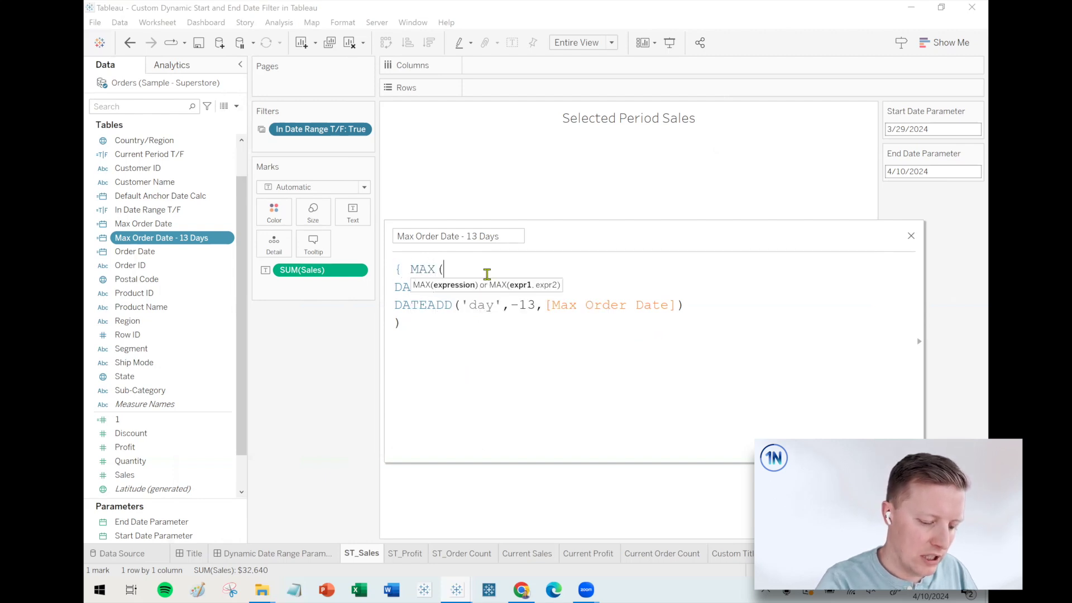
left_click(469, 325)
key("Return")
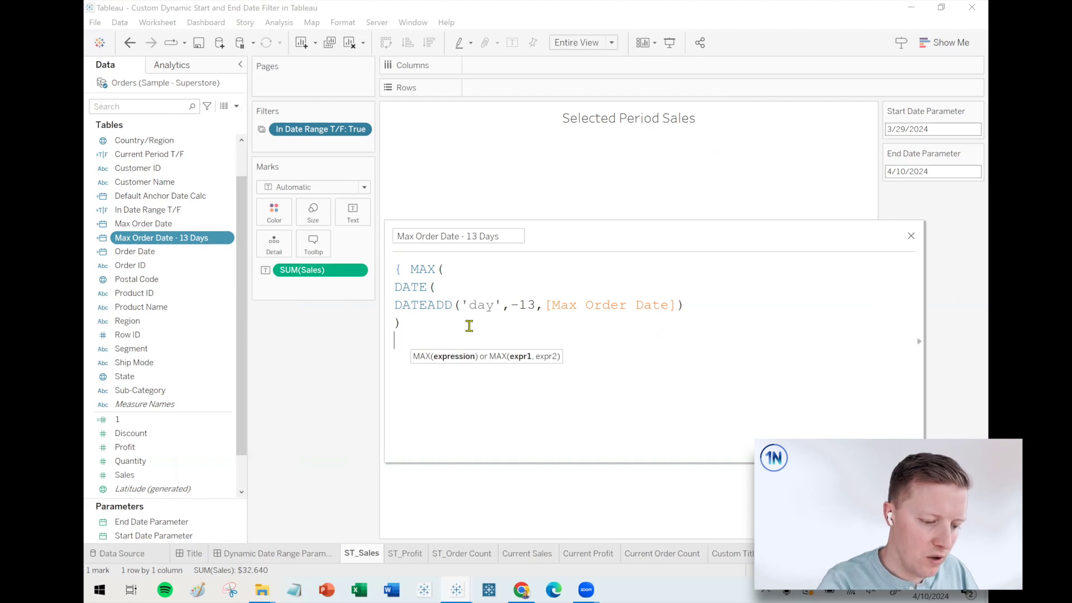
type(")")
type("}")
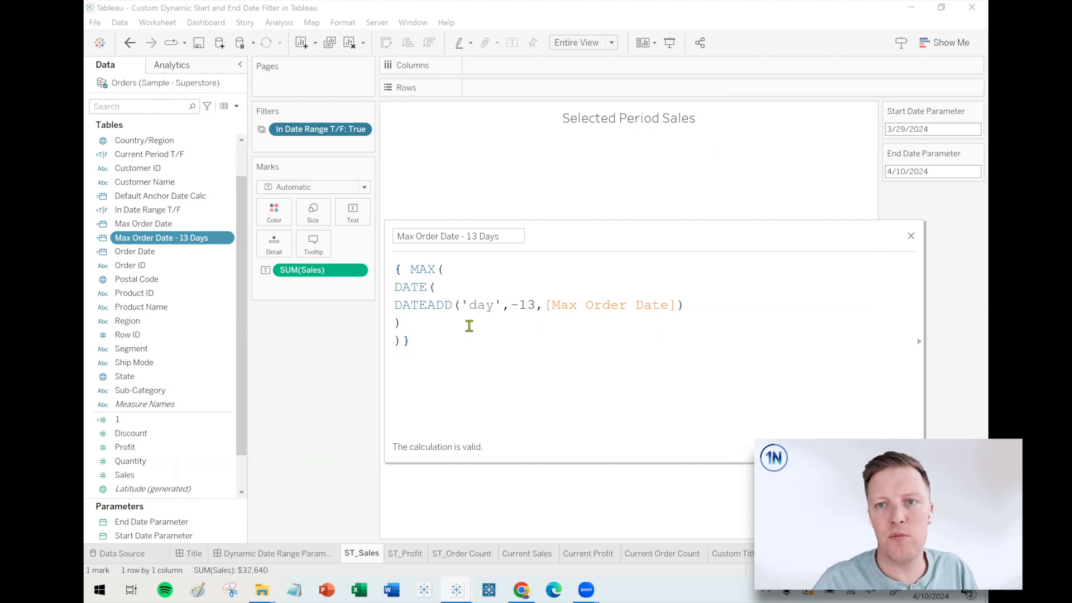
left_click(898, 446)
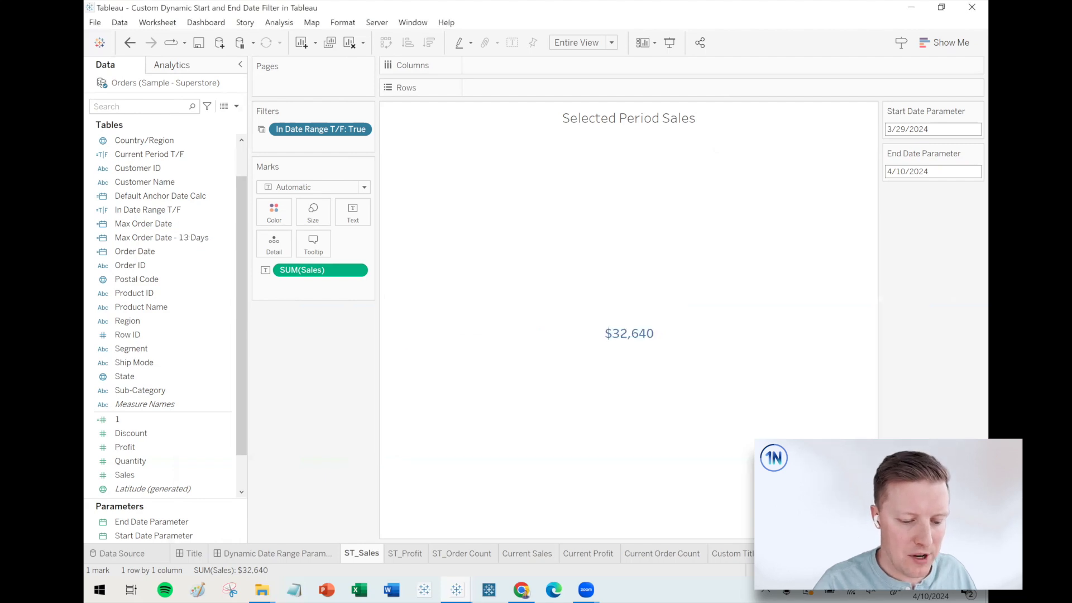
Step: Default the Start Date Parameter to Max Order Date - 13 Days, now 3/28/2024
left_click(976, 110)
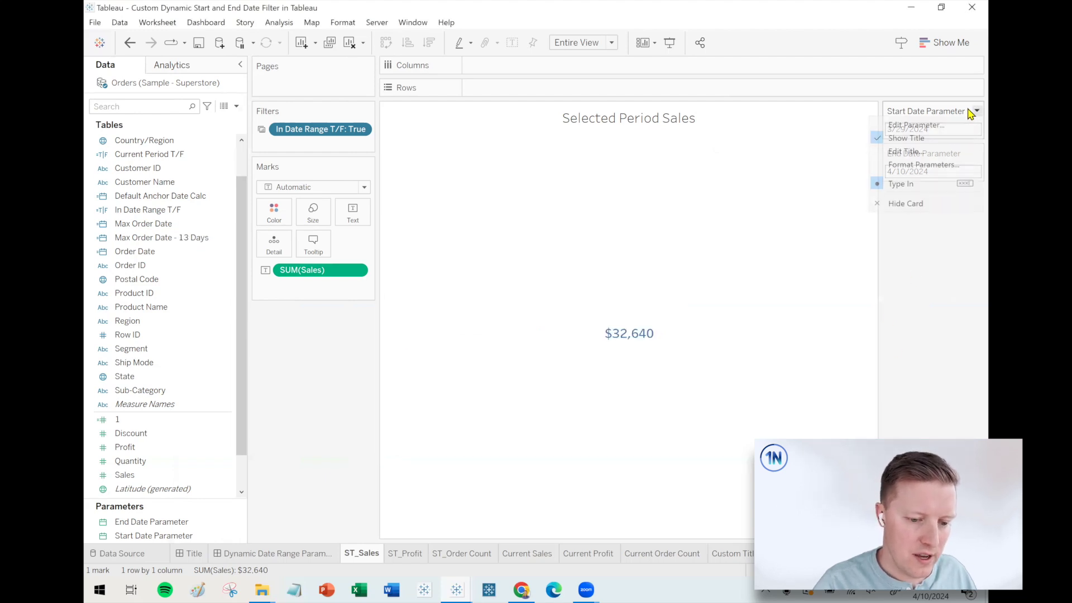
left_click(961, 119)
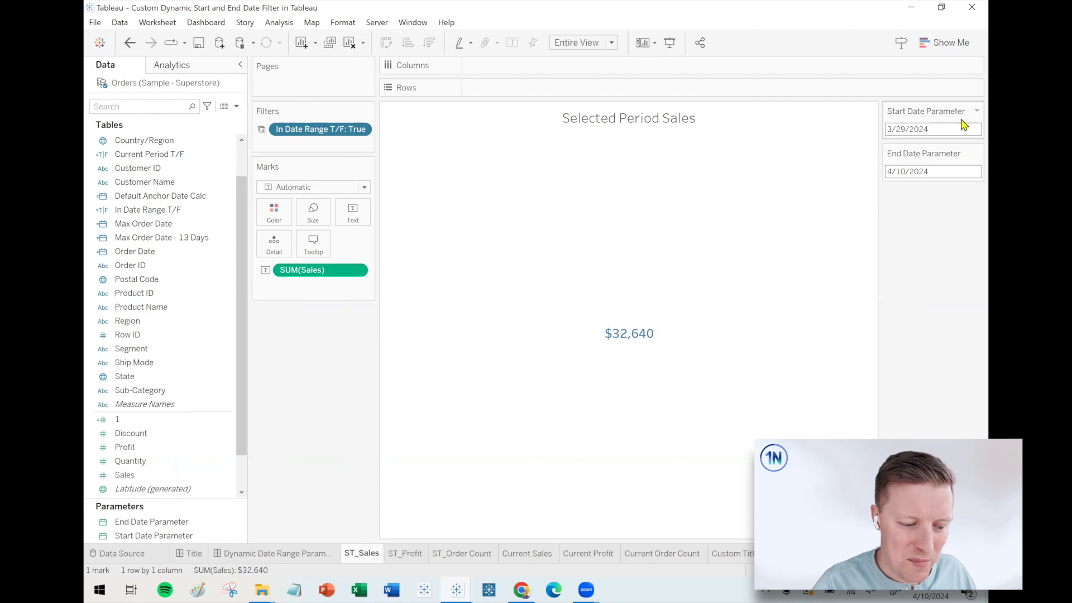
left_click(600, 290)
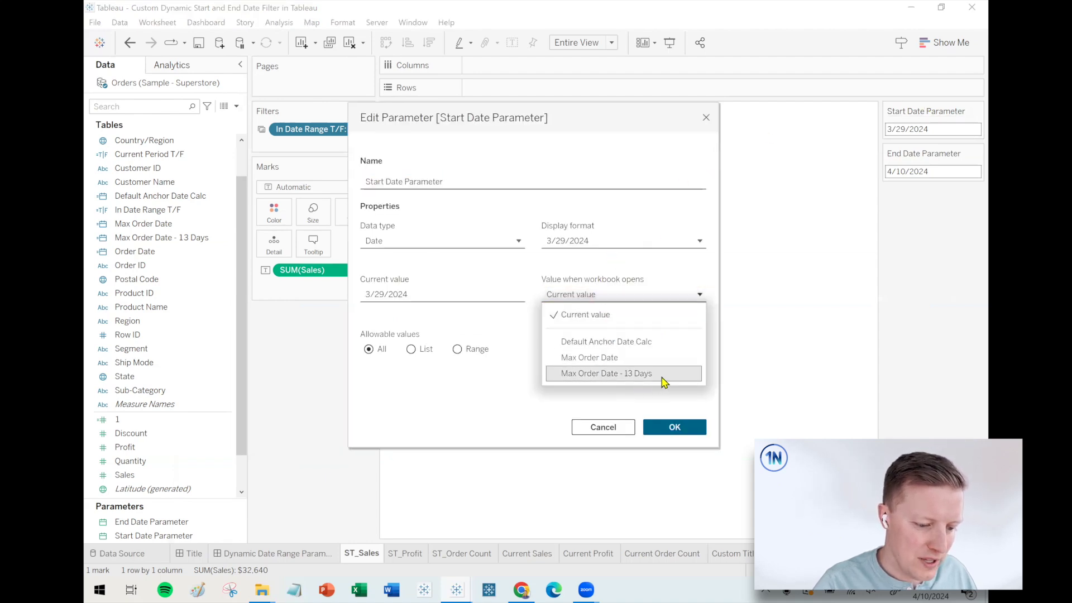
left_click(663, 375)
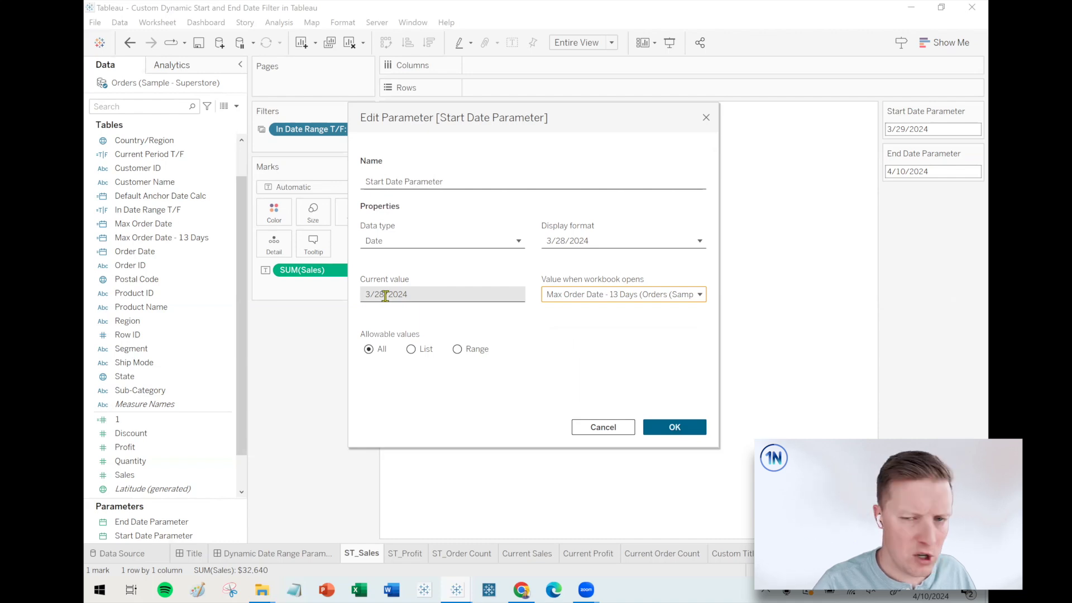
left_click(670, 426)
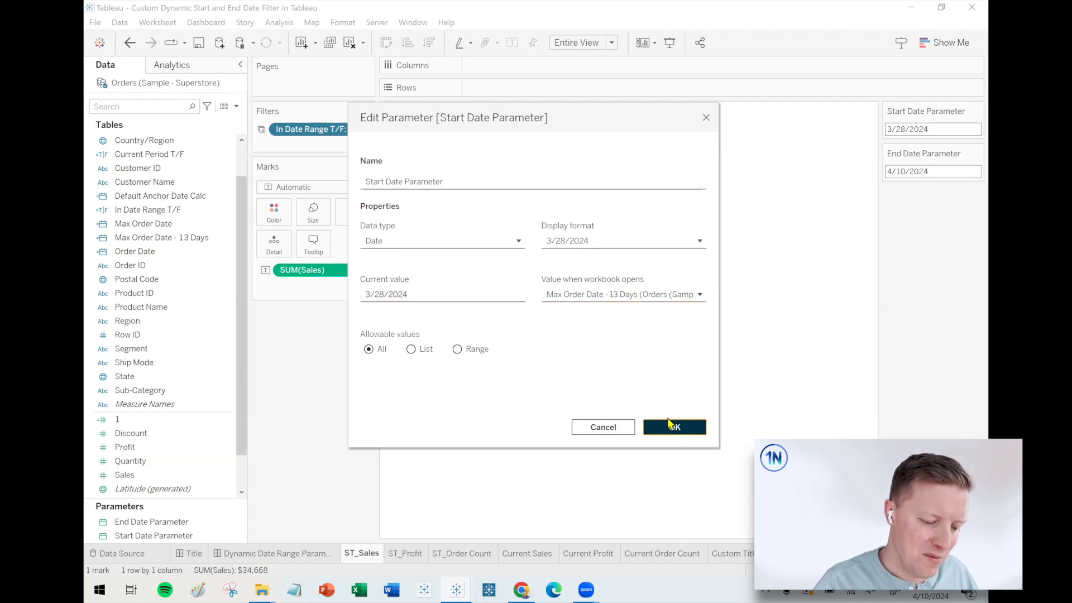
left_click(289, 553)
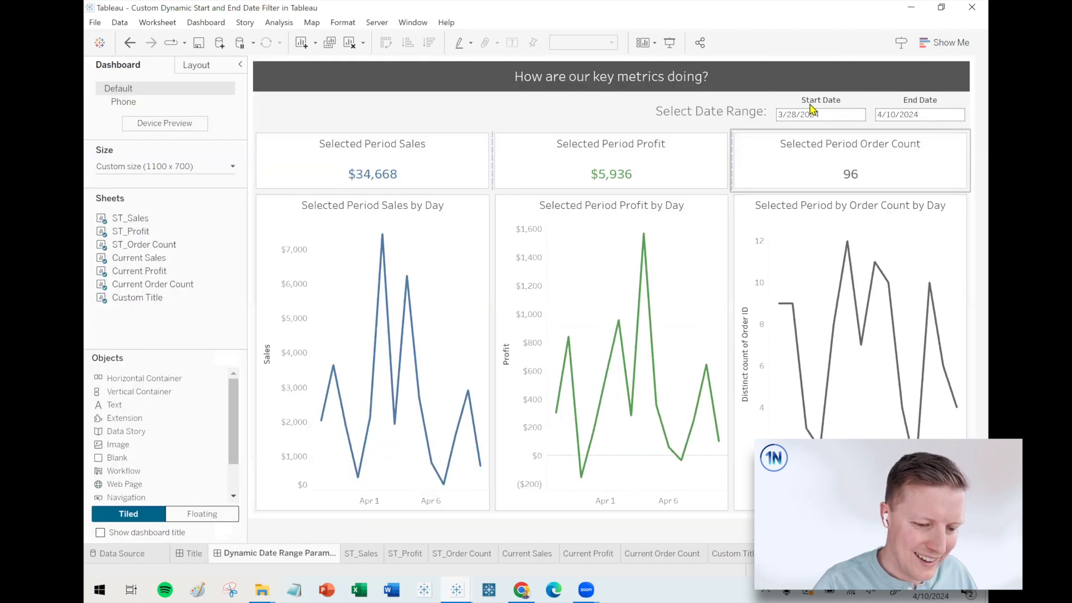
Step: On the Dynamic Date Range dashboard, select the date controls and open the End Date Parameter's editor
left_click(799, 114)
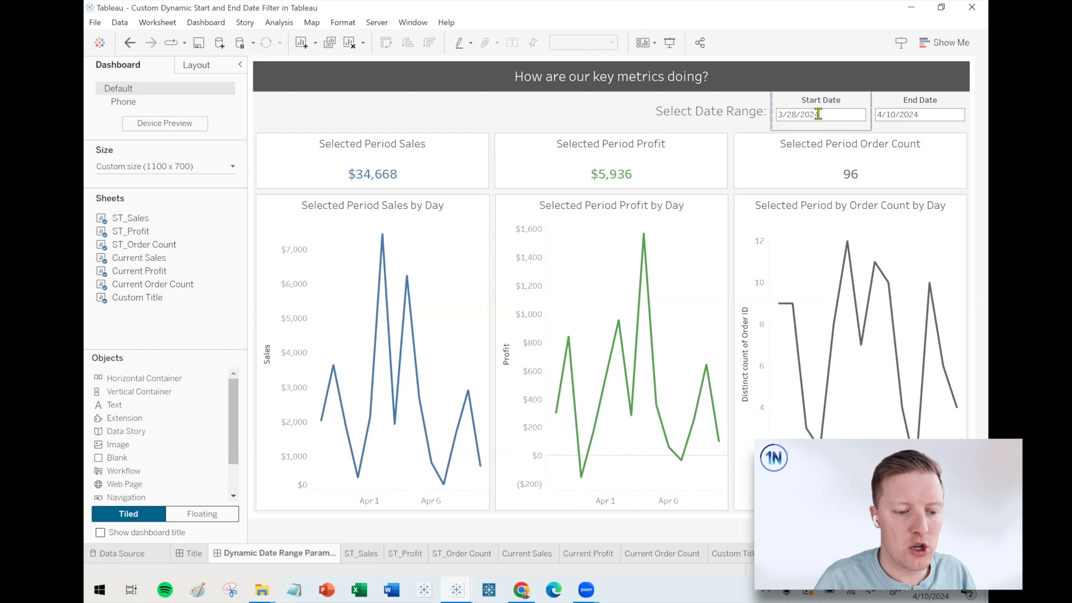
left_click(966, 109)
left_click(976, 125)
left_click(957, 145)
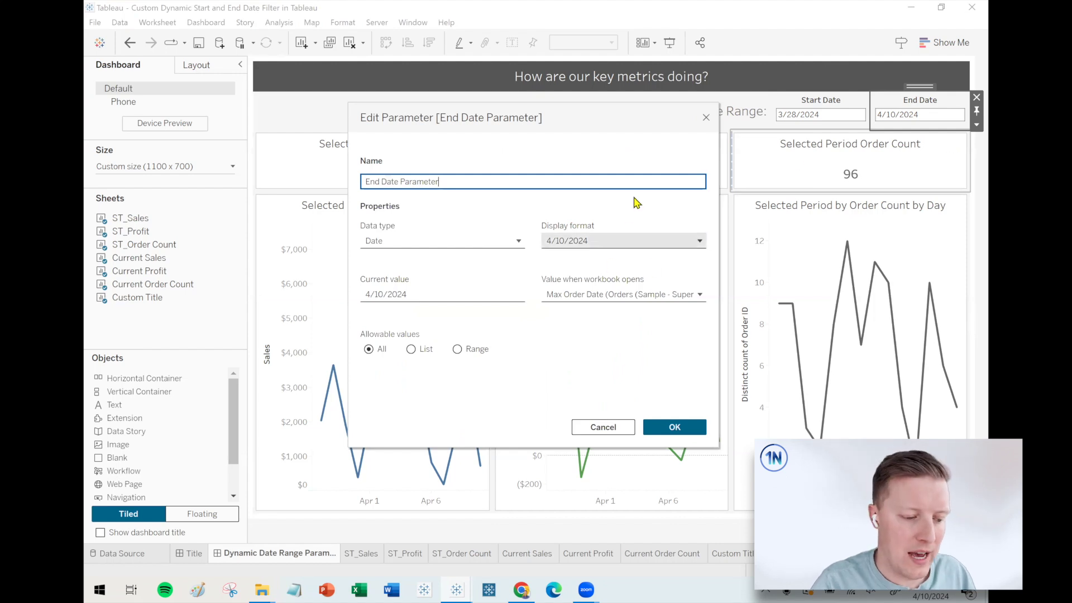
Step: Close the End Date parameter settings unchanged and switch to the Custom Title worksheet
left_click(707, 117)
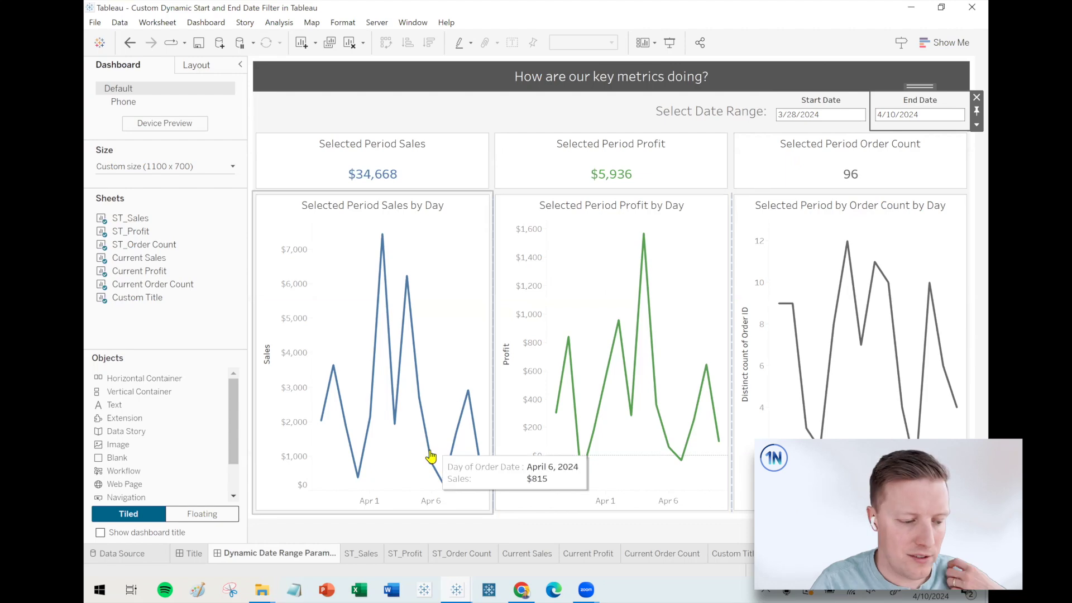
left_click(732, 554)
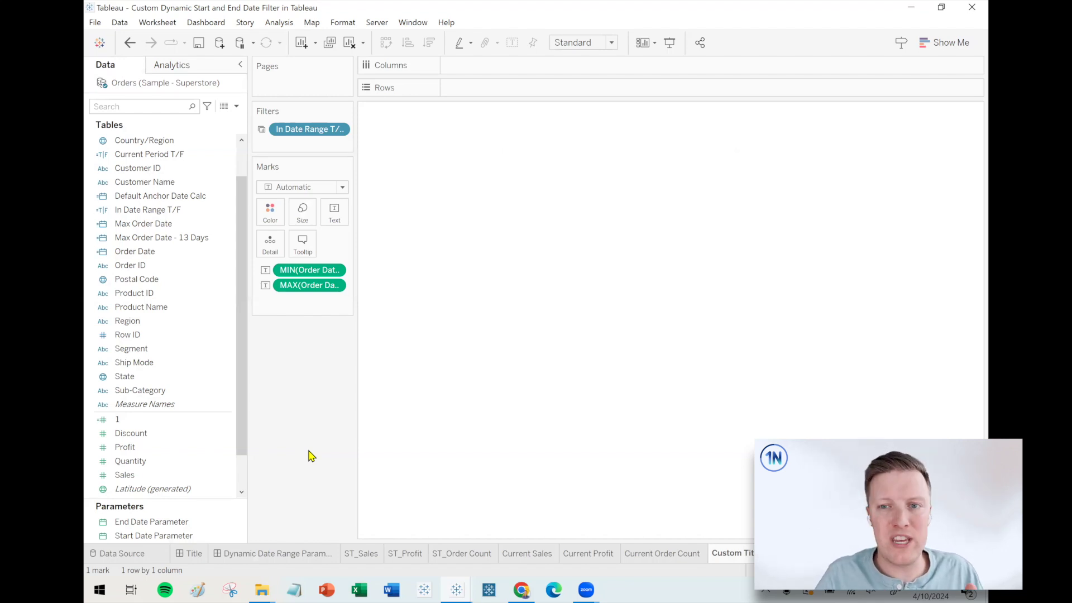
Step: Open the Max Order Date - 13 Days calculation and select its DATEADD day offset
right_click(152, 237)
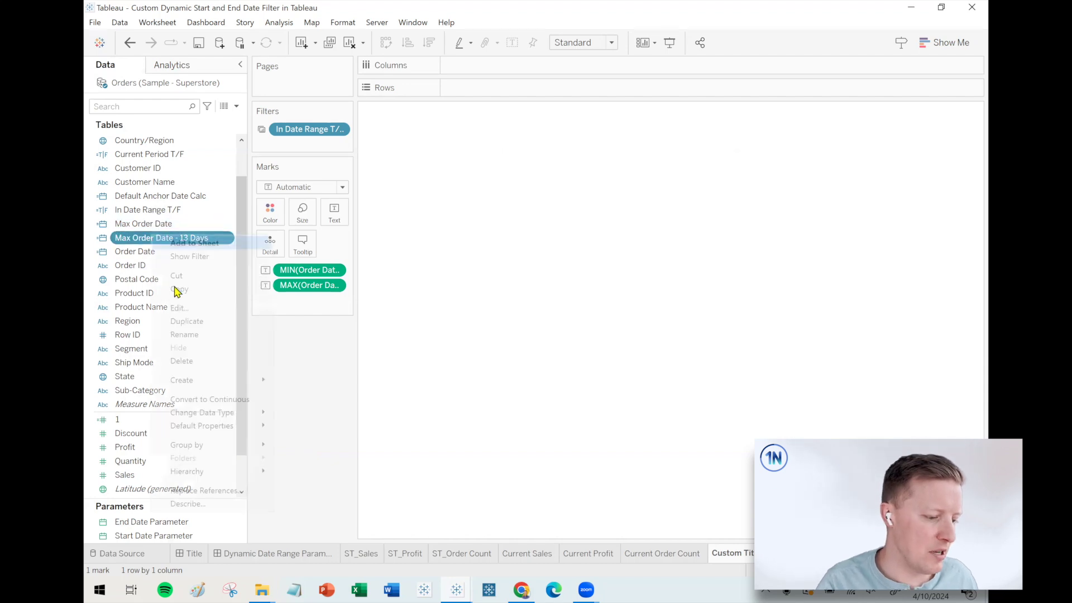
left_click(178, 308)
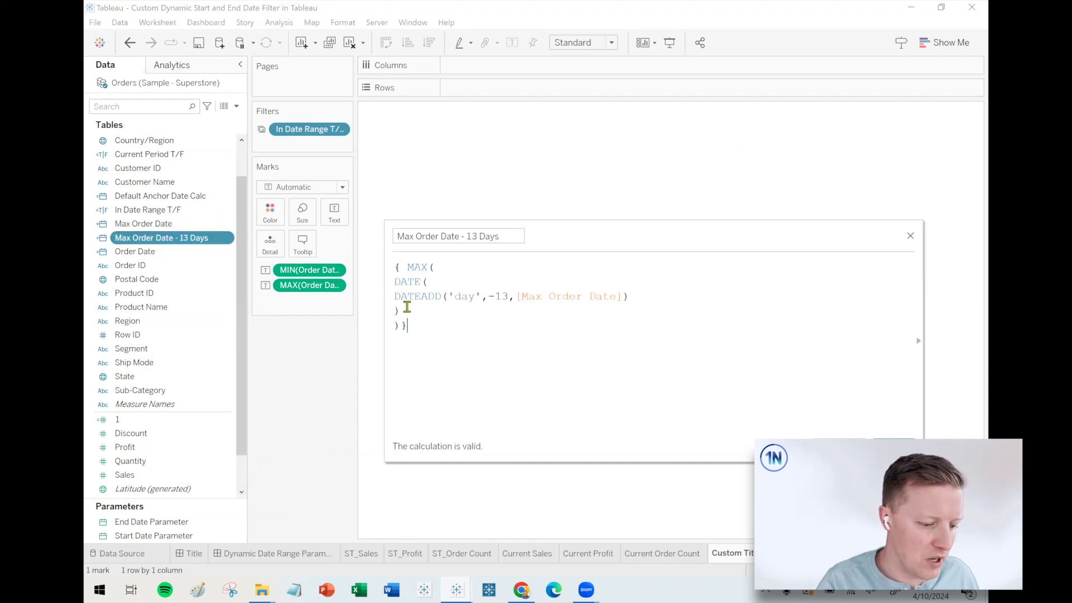
left_click_drag(398, 298, 634, 296)
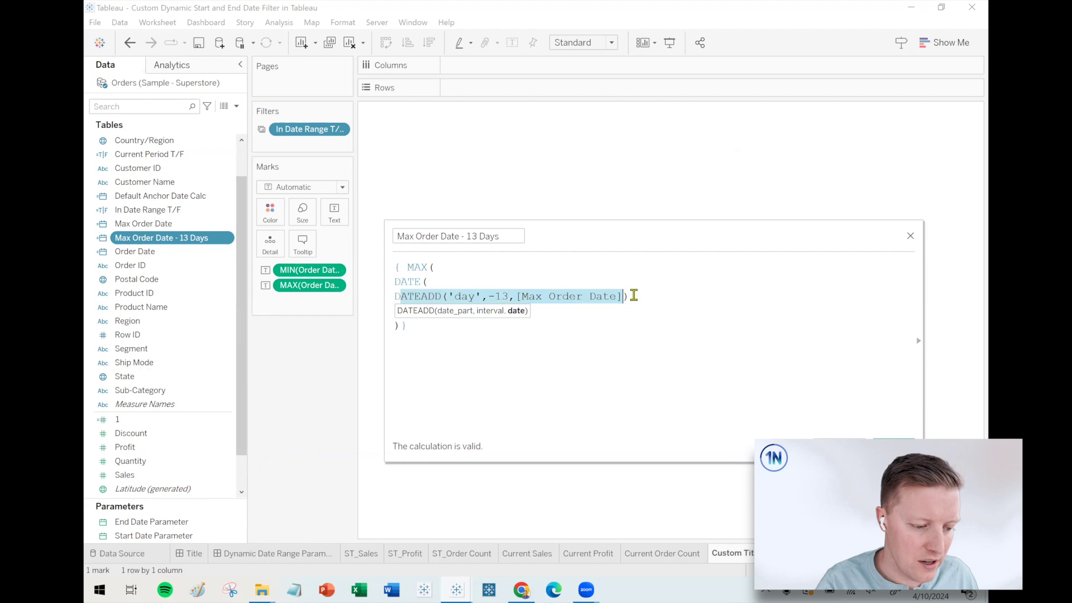
left_click(509, 326)
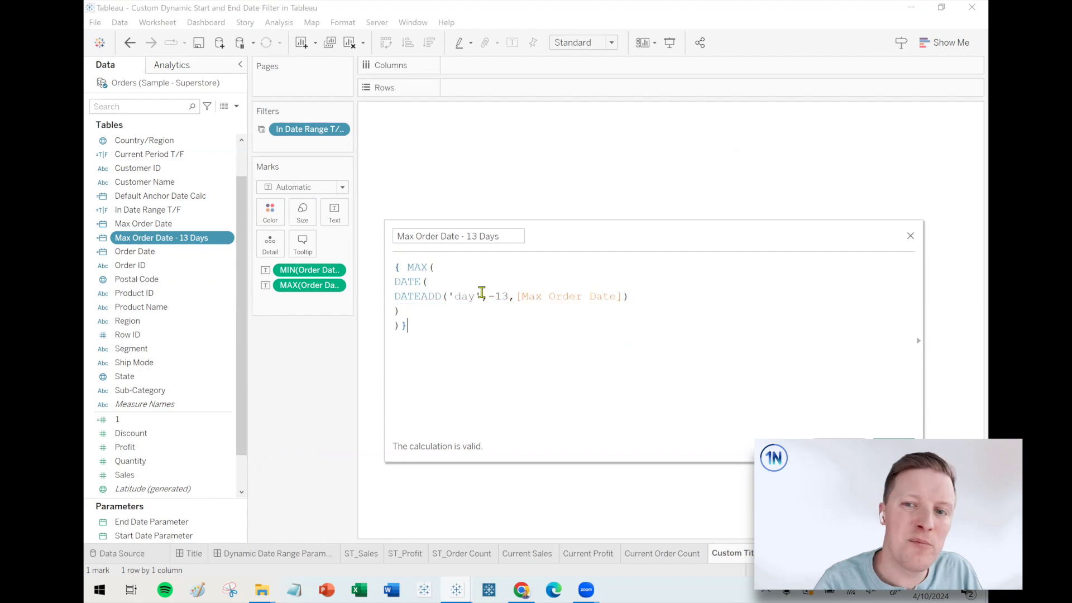
left_click(508, 296)
Step: Change the DATEADD offset to -29 and back to -13, then replace the 'day' unit, typing 'wee'
key("BackSpace")
key("BackSpace")
type("29")
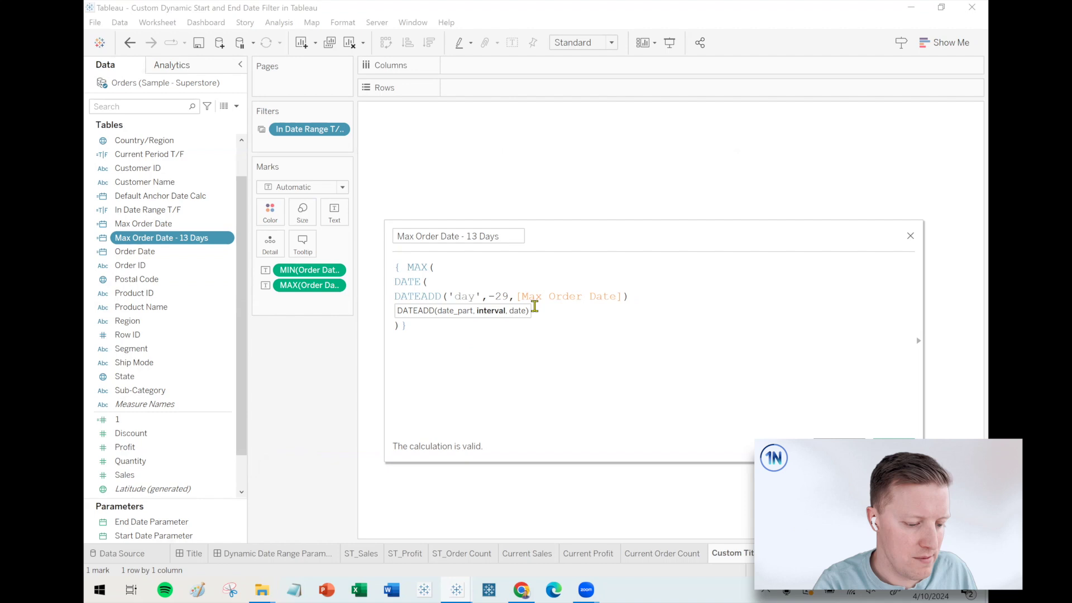
key("BackSpace")
key("BackSpace")
type("13")
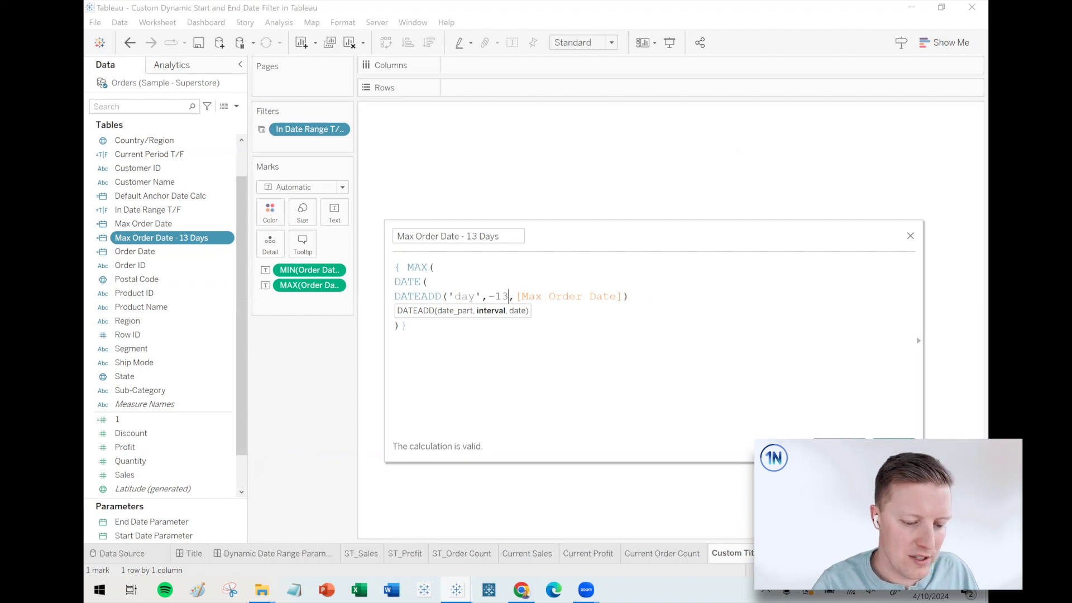
double_click(459, 297)
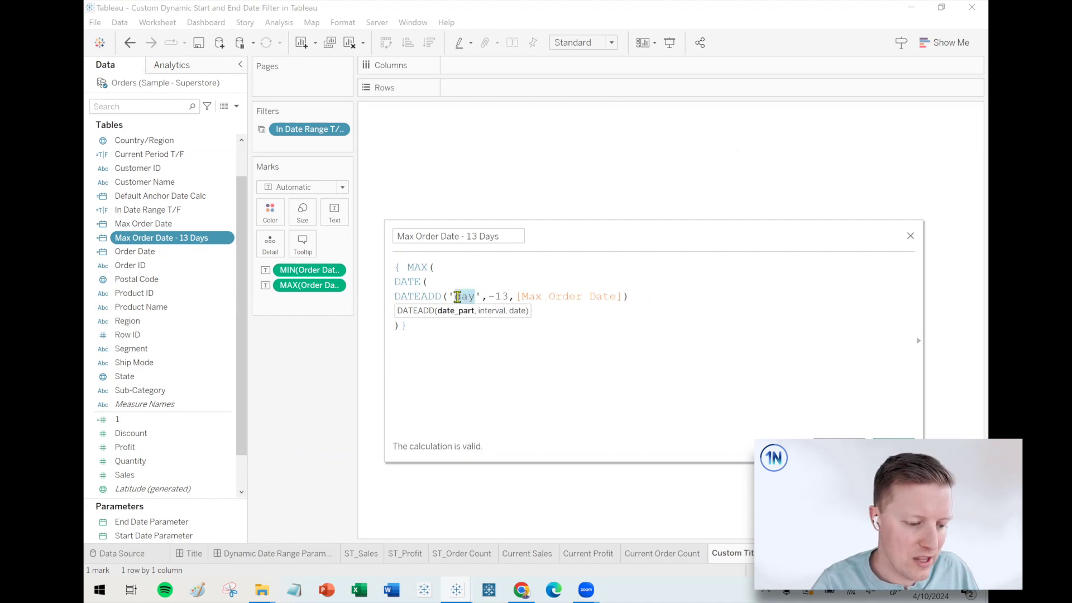
type("wee")
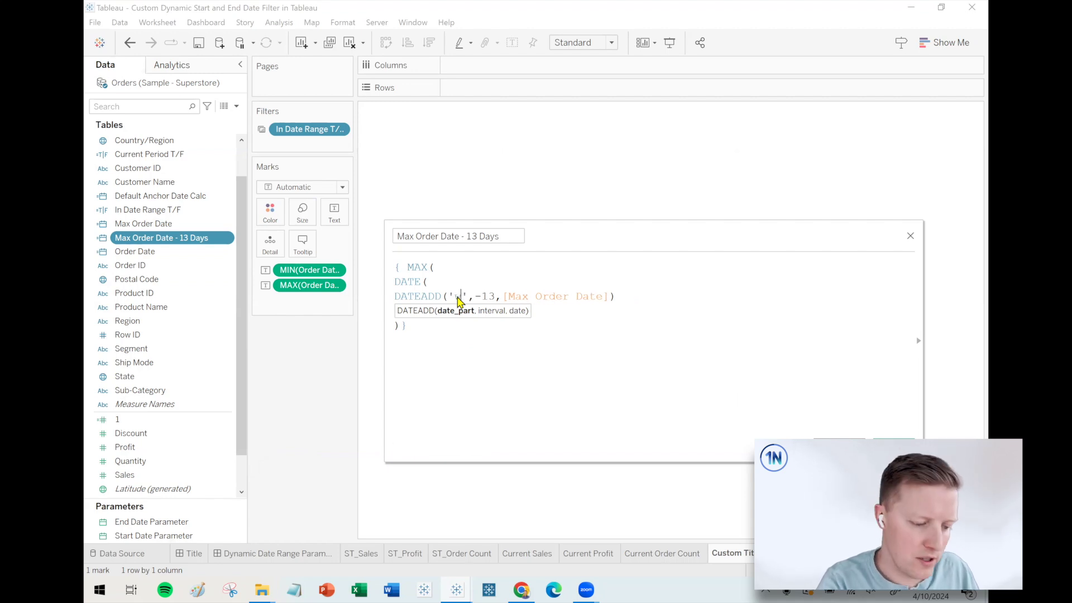
Step: Close the Max Order Date - 13 Days calculation editor to return to Custom Title
left_click(894, 446)
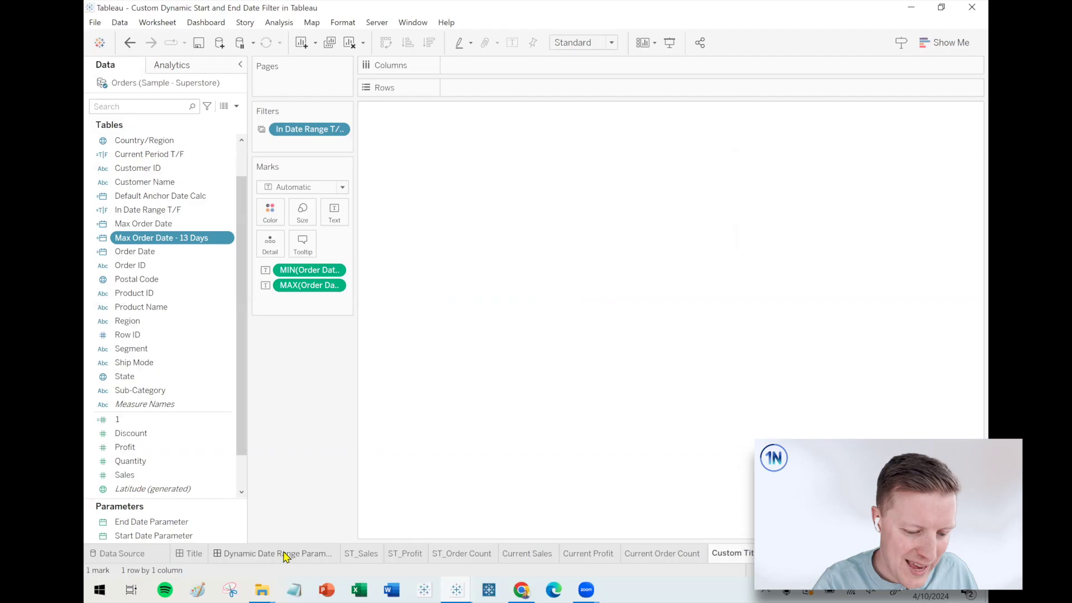